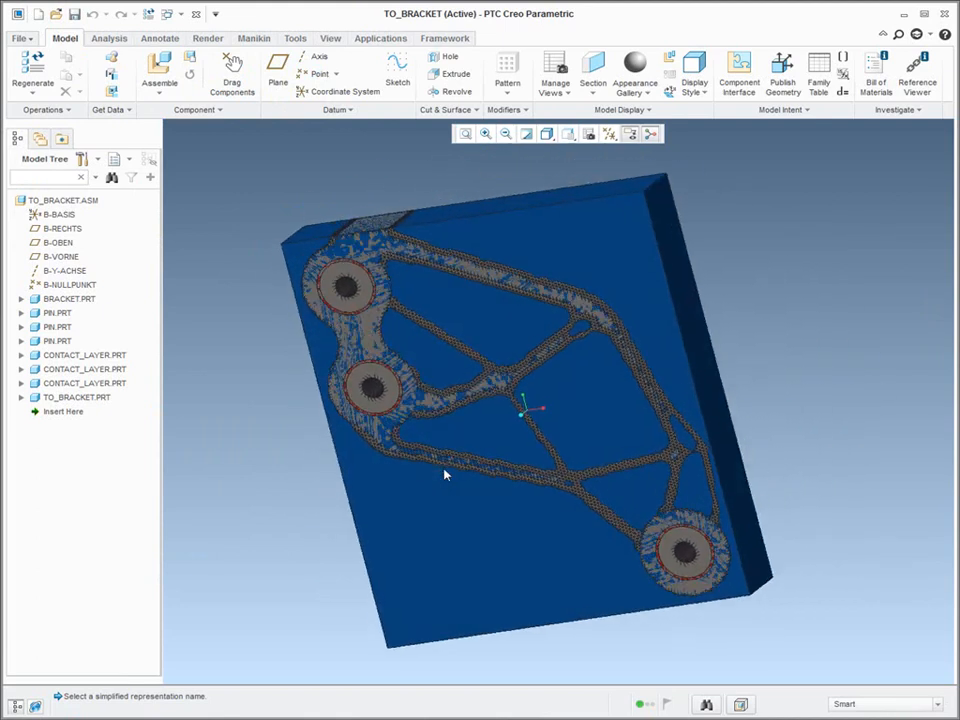
- Delete the TO_BRACKET.PRT component from the assembly and return to the default view orientation
{"action": "left_click", "coordinate": [72, 397]}
{"action": "middle_click_drag", "start_coordinate": [345, 413], "coordinate": [345, 413]}
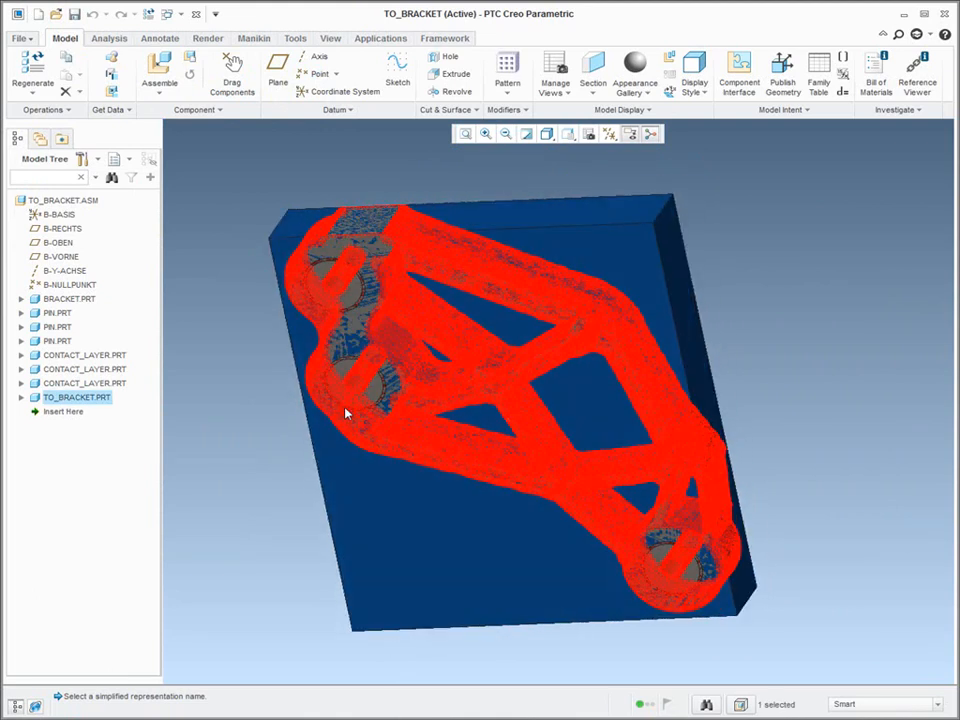
{"action": "right_click", "coordinate": [68, 403]}
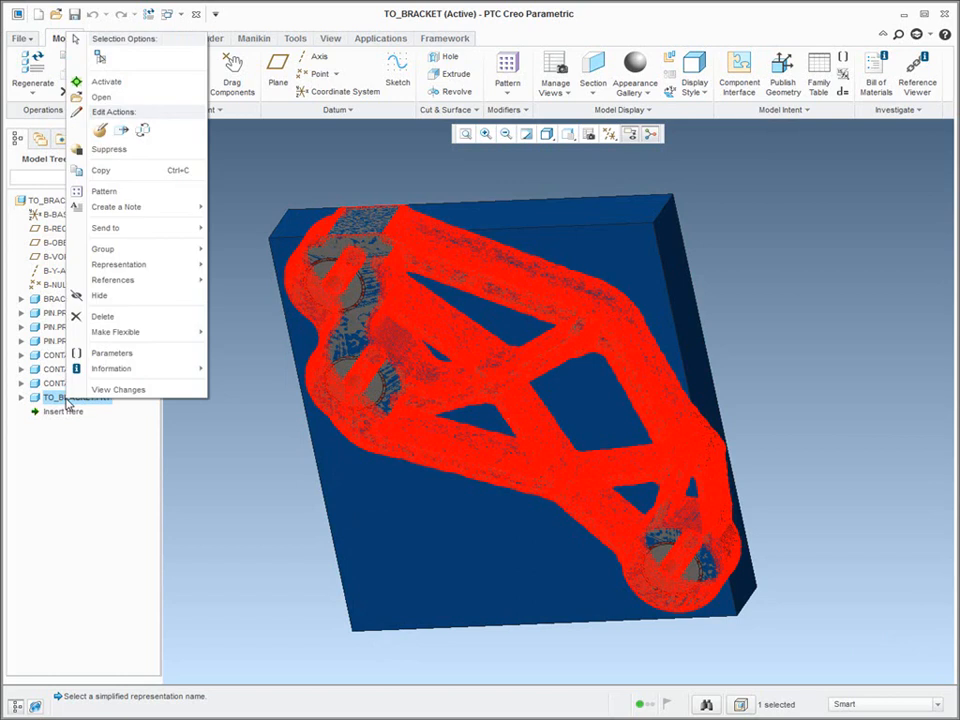
{"action": "left_click", "coordinate": [84, 316]}
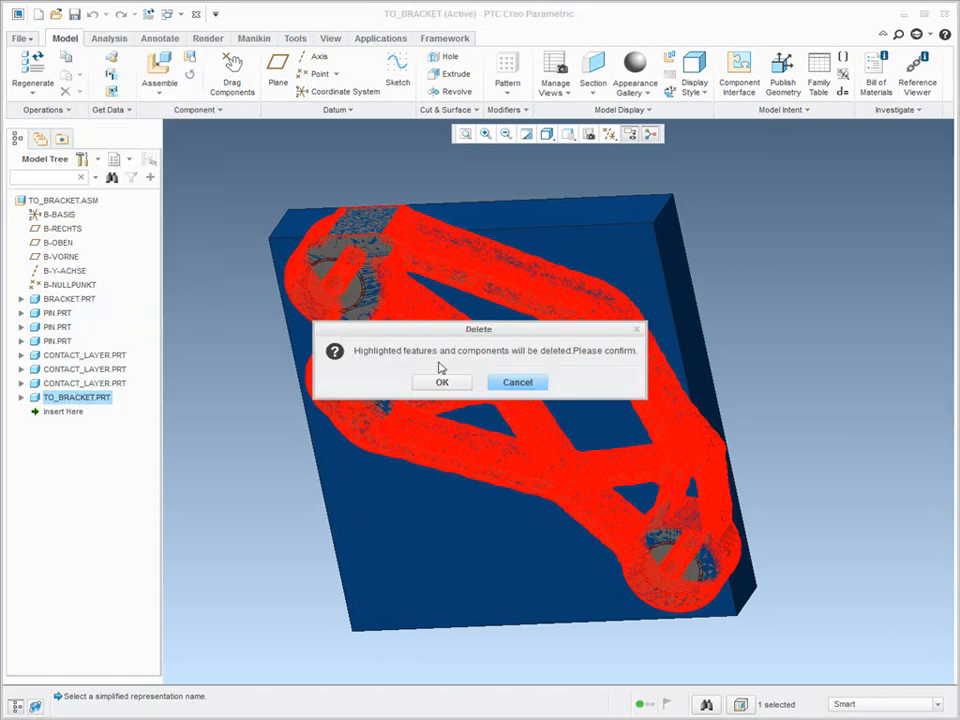
{"action": "left_click", "coordinate": [442, 381]}
{"action": "key", "text": "ctrl+d"}
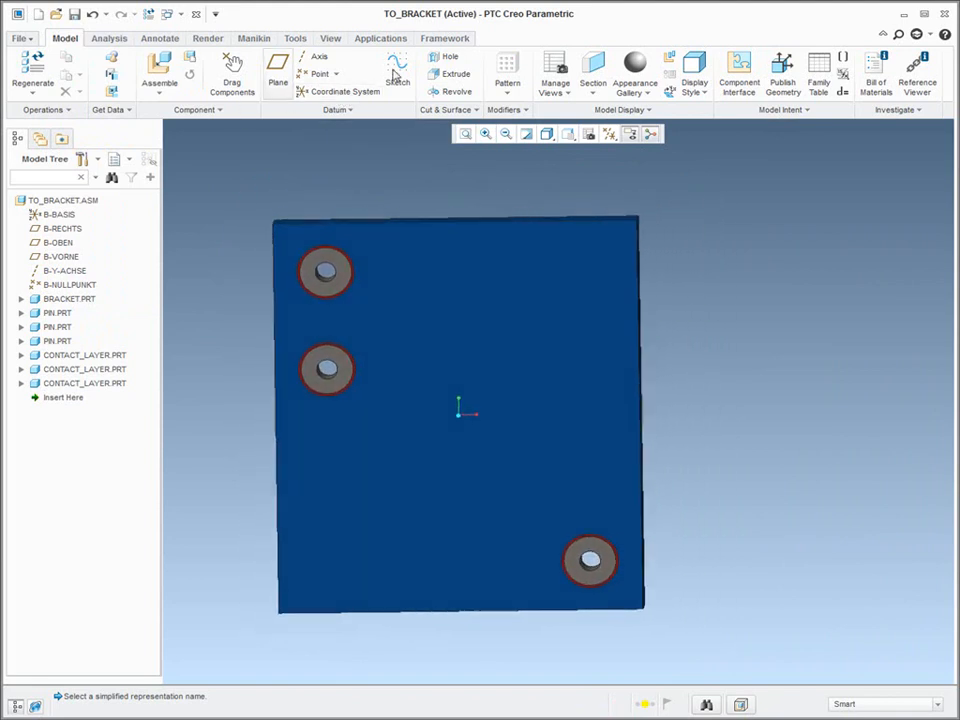
- Open the assembly in Simulate and check the model setup's mode and default interface without changing anything
{"action": "left_click", "coordinate": [376, 39]}
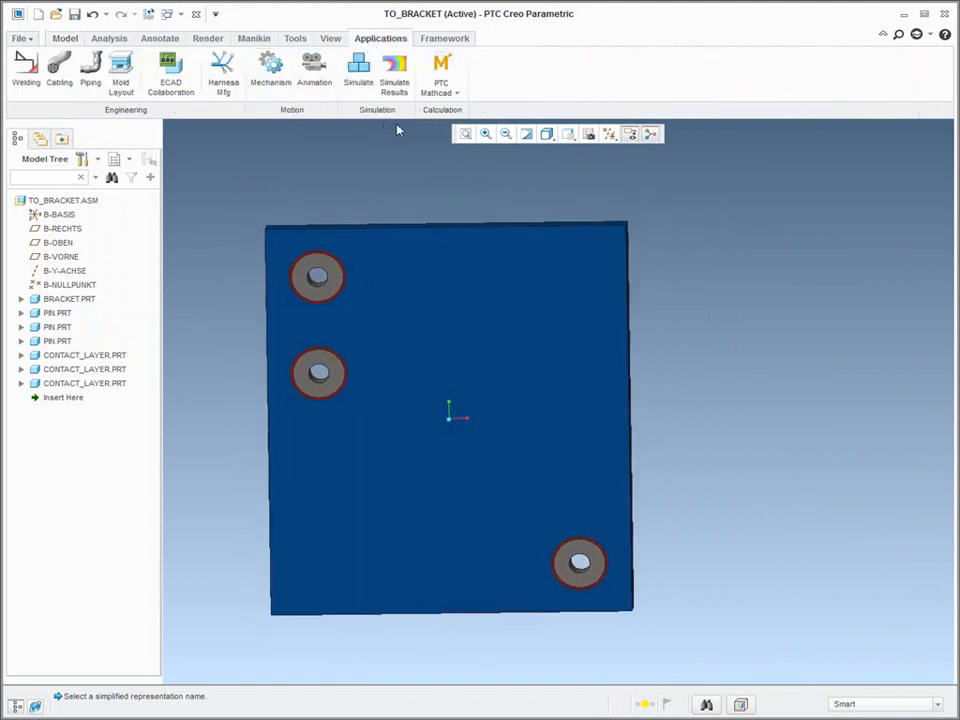
{"action": "left_click", "coordinate": [358, 72]}
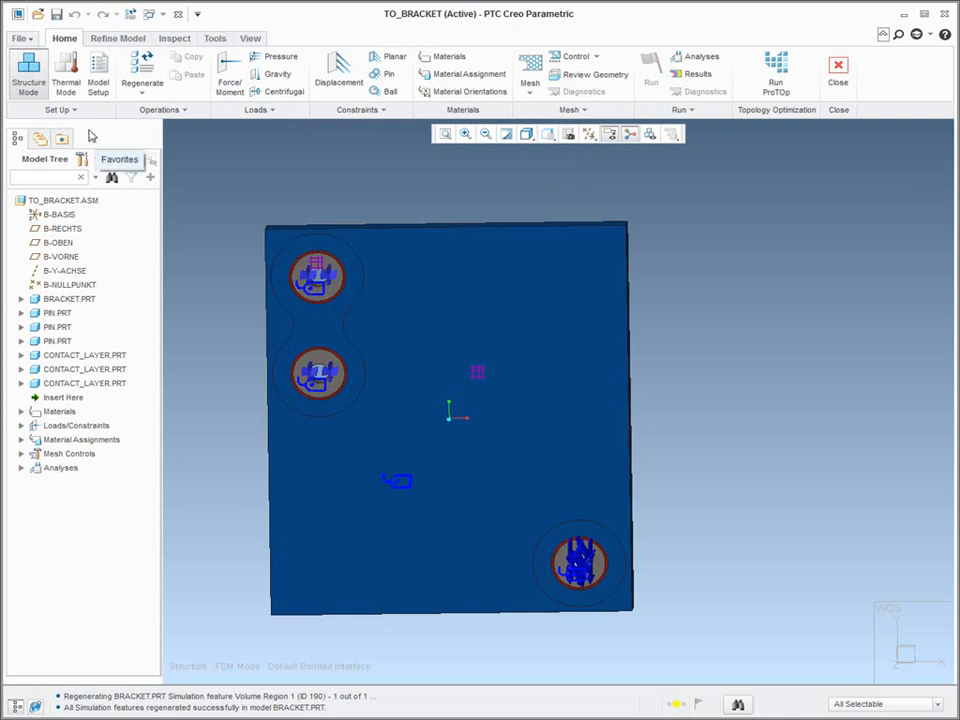
{"action": "left_click", "coordinate": [98, 85]}
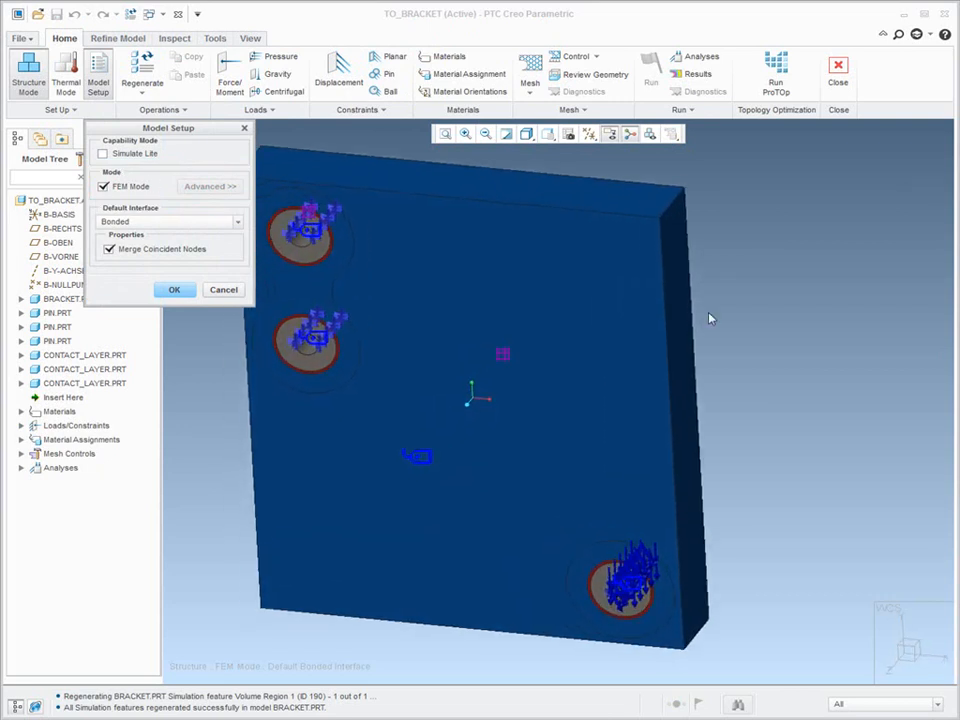
{"action": "scroll", "coordinate": [474, 350], "scroll_direction": "down", "scroll_amount": 6}
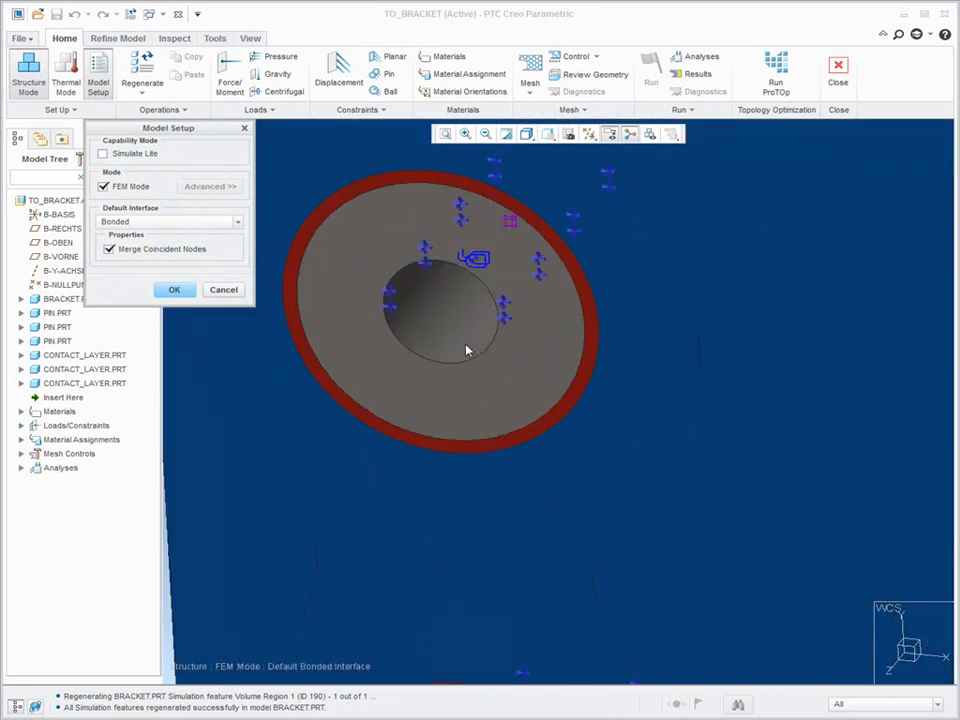
{"action": "left_click", "coordinate": [426, 266]}
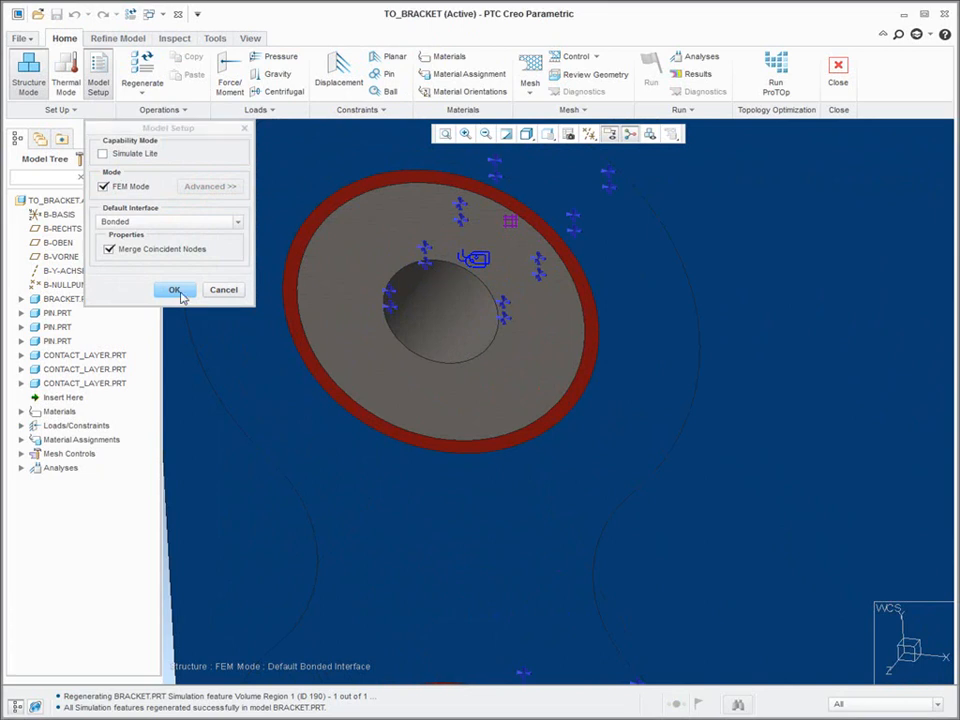
{"action": "left_click", "coordinate": [223, 291]}
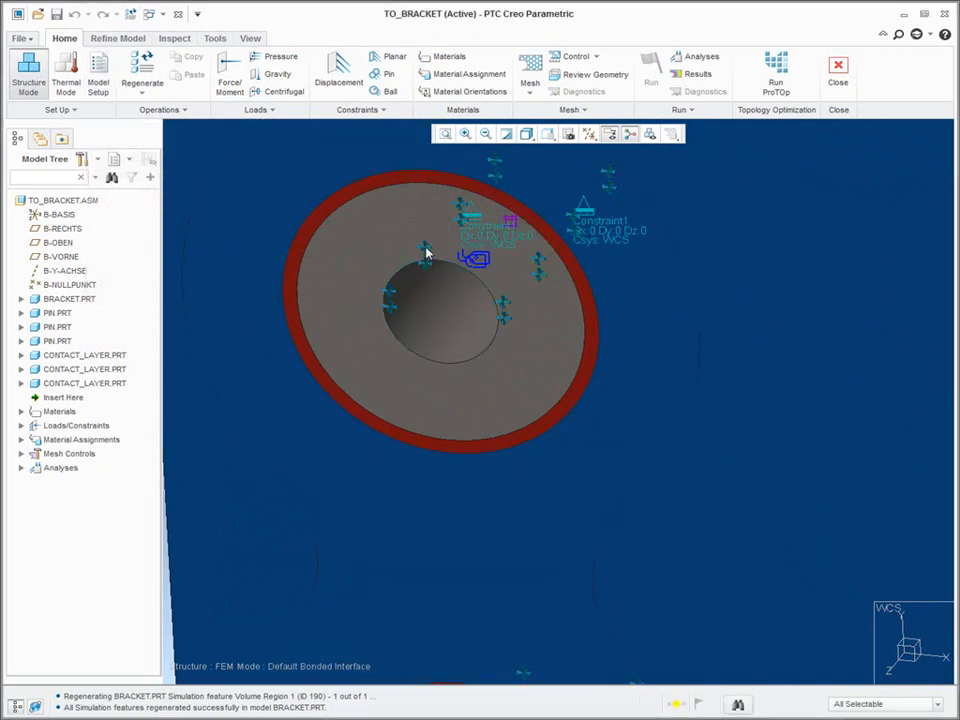
- Examine the definition of Constraint1 on the inner pin surfaces, leaving it unmodified
{"action": "double_click", "coordinate": [427, 252]}
{"action": "scroll", "coordinate": [427, 253], "scroll_direction": "up", "scroll_amount": 4}
{"action": "scroll", "coordinate": [427, 253], "scroll_direction": "up", "scroll_amount": 2}
{"action": "middle_click_drag", "start_coordinate": [427, 253], "coordinate": [406, 262], "text": "shift"}
{"action": "left_click", "coordinate": [930, 545]}
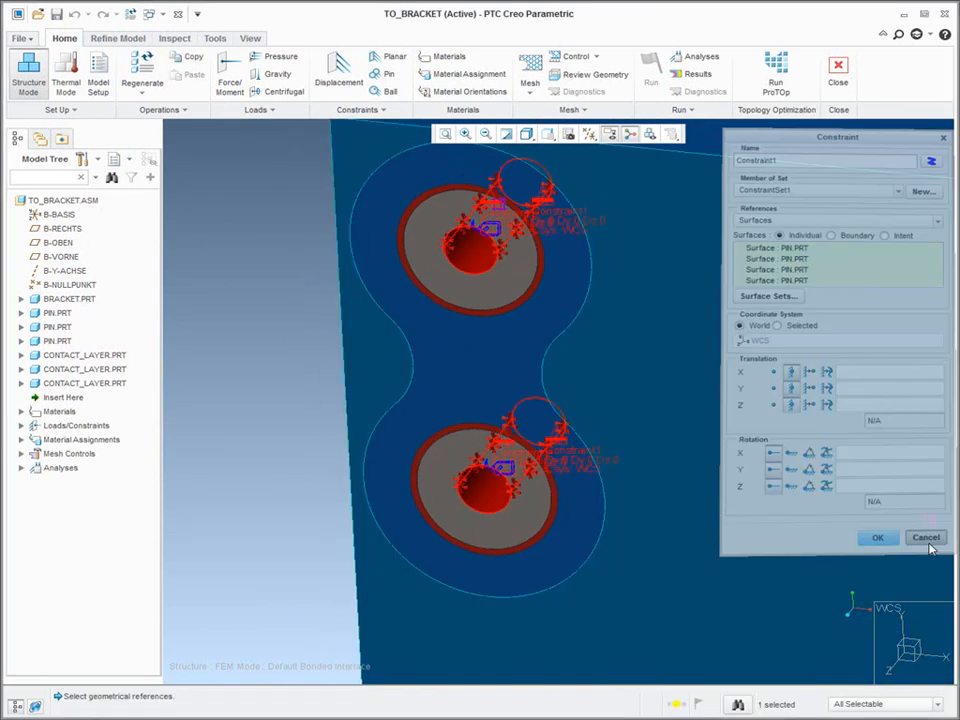
{"action": "middle_click_drag", "start_coordinate": [617, 386], "coordinate": [396, 309]}
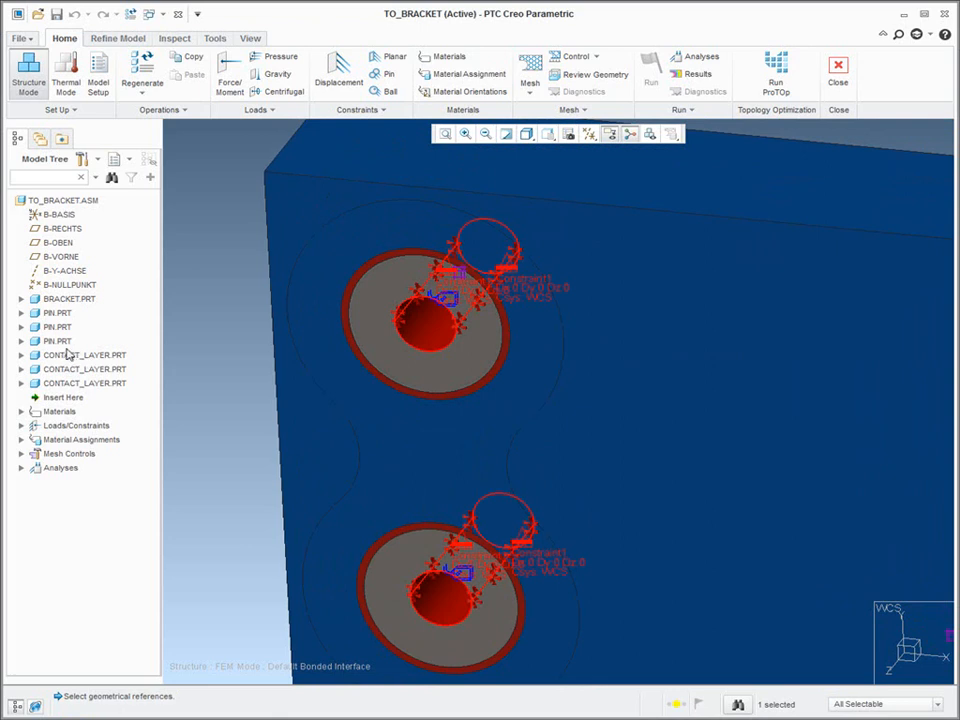
- Highlight the bracket part, the first pin and the first contact layer one after another to identify them
{"action": "left_click", "coordinate": [62, 299]}
{"action": "left_click", "coordinate": [58, 313]}
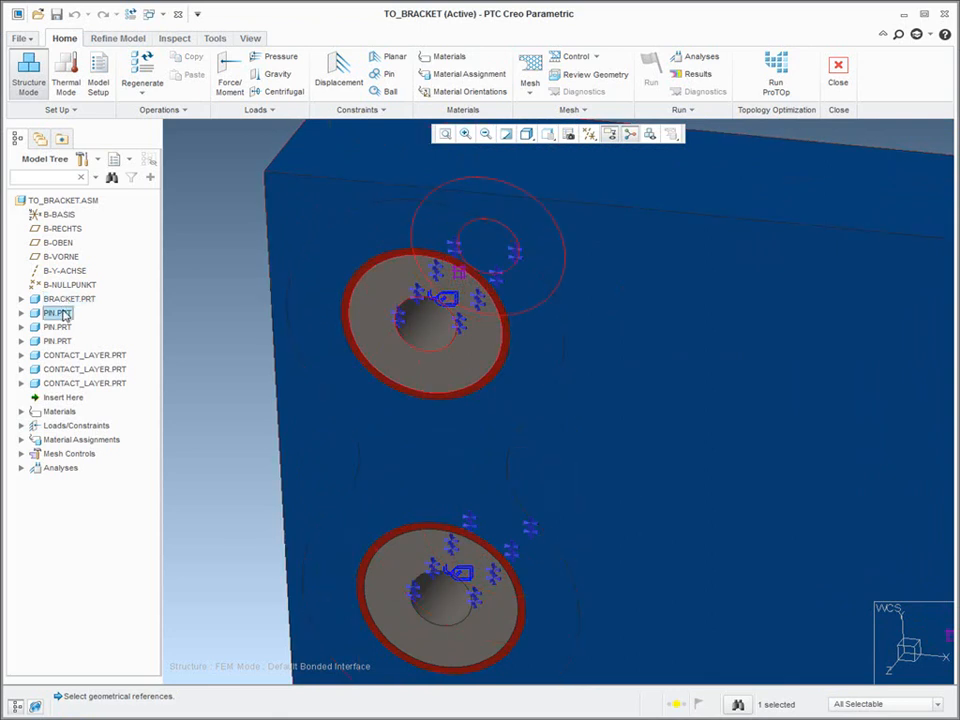
{"action": "left_click", "coordinate": [70, 355]}
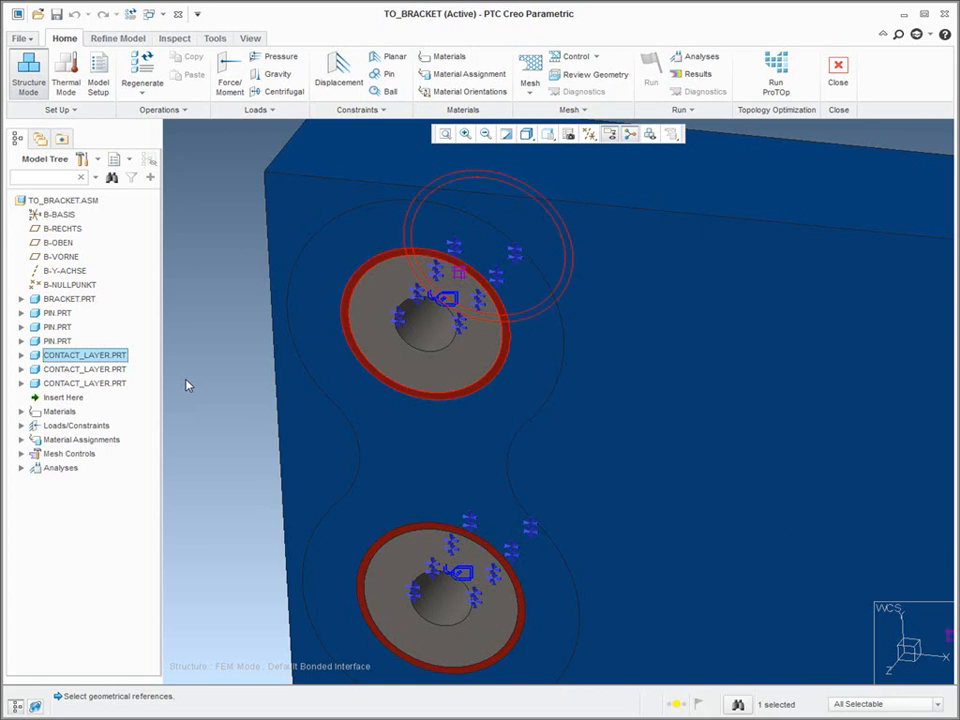
- List the assembly's materials, loads, constraints and material assignments, and highlight where AL2014_CAD is used
{"action": "left_click", "coordinate": [21, 411]}
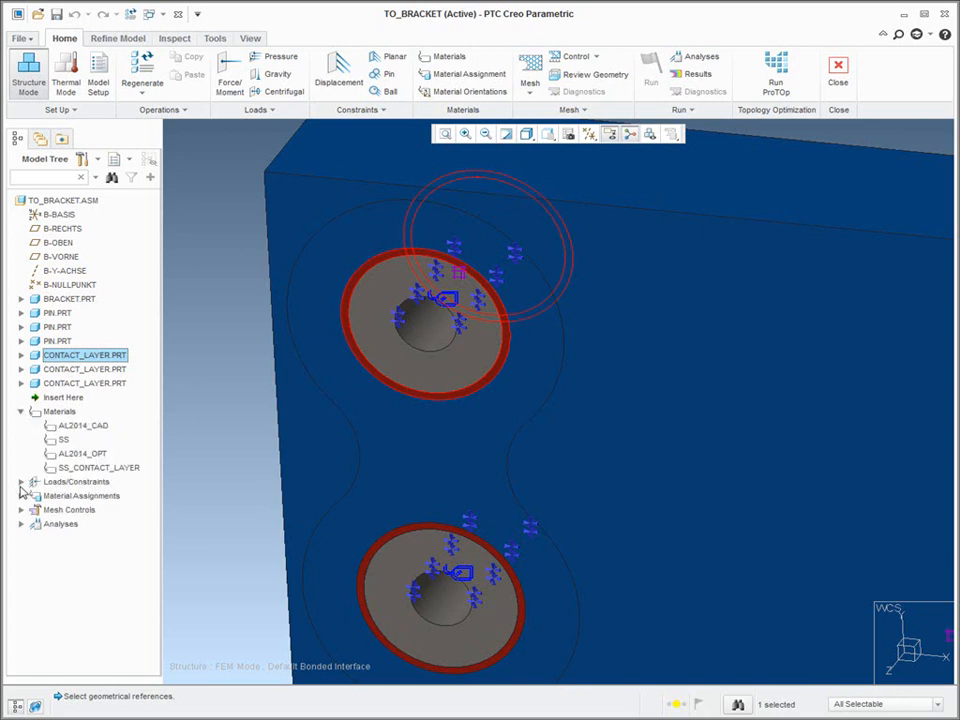
{"action": "left_click", "coordinate": [83, 425]}
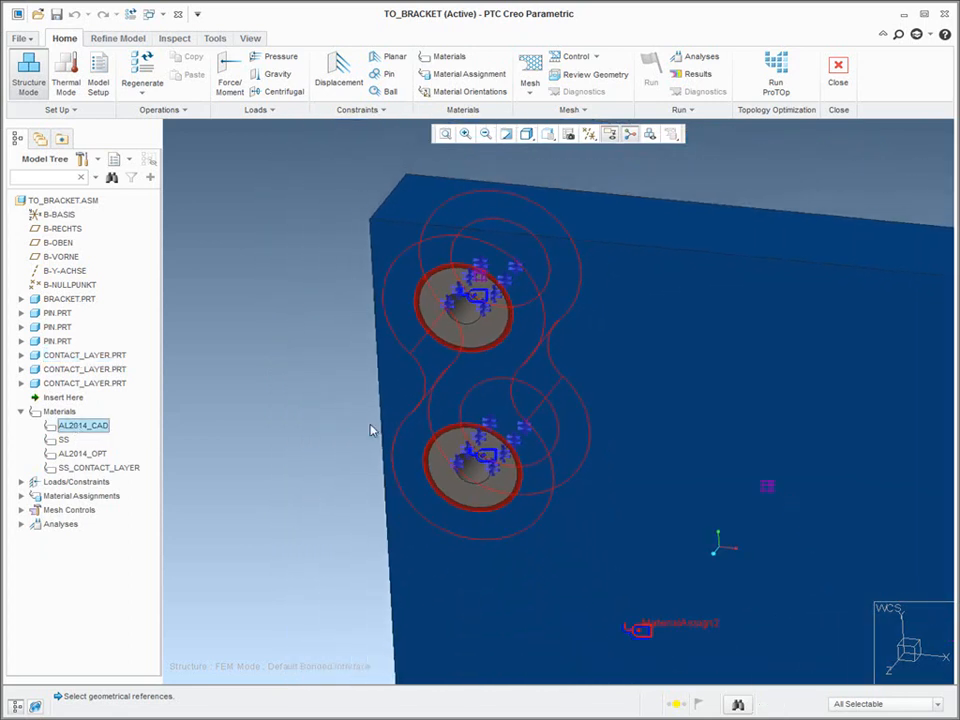
{"action": "left_click", "coordinate": [21, 481]}
{"action": "left_click", "coordinate": [22, 553]}
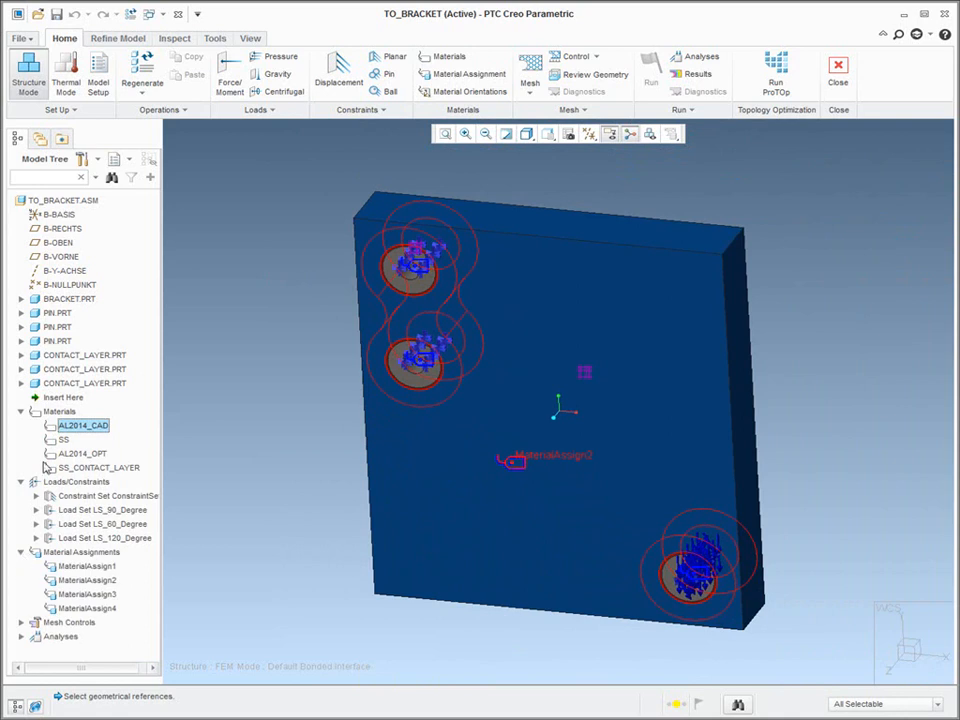
- Examine BRACKET.PRT by highlighting its Extrude 1 feature and its Volume Region 1 simulation feature
{"action": "left_click", "coordinate": [21, 299]}
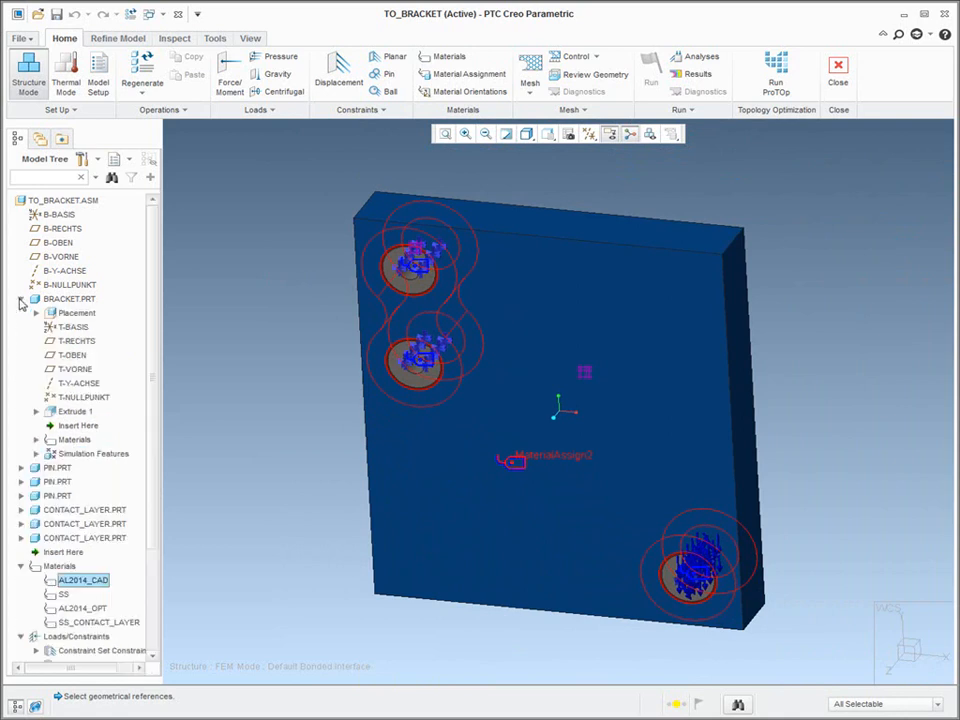
{"action": "left_click", "coordinate": [70, 413]}
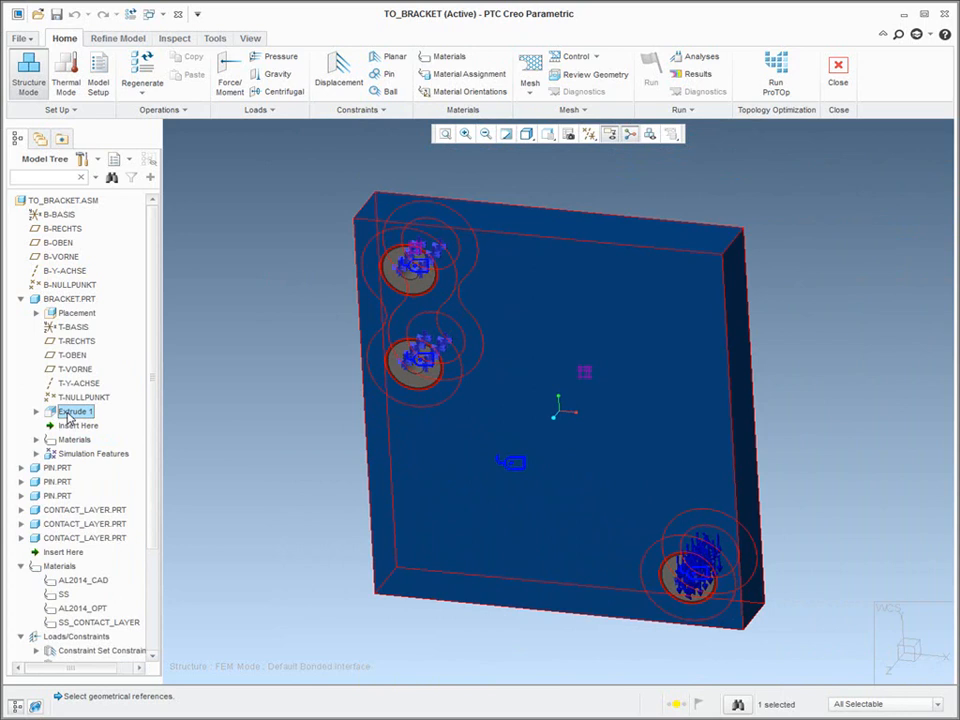
{"action": "left_click", "coordinate": [37, 453]}
{"action": "left_click", "coordinate": [70, 468]}
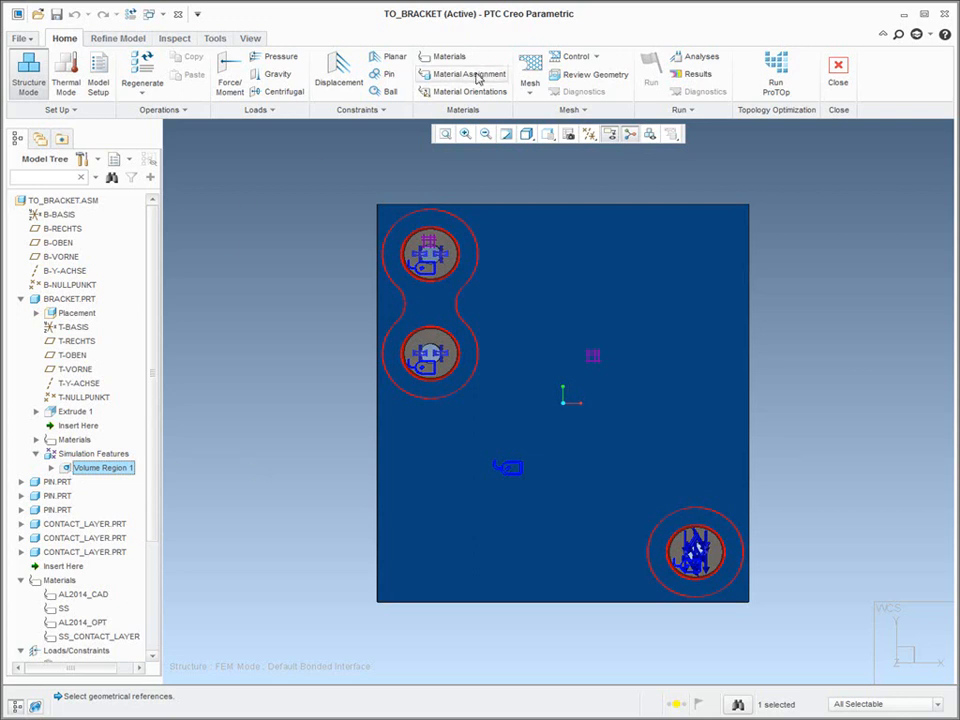
- Review the structural properties of the SS_CONTACT_LAYER material, then leave the material library without keeping changes
{"action": "left_click", "coordinate": [449, 57]}
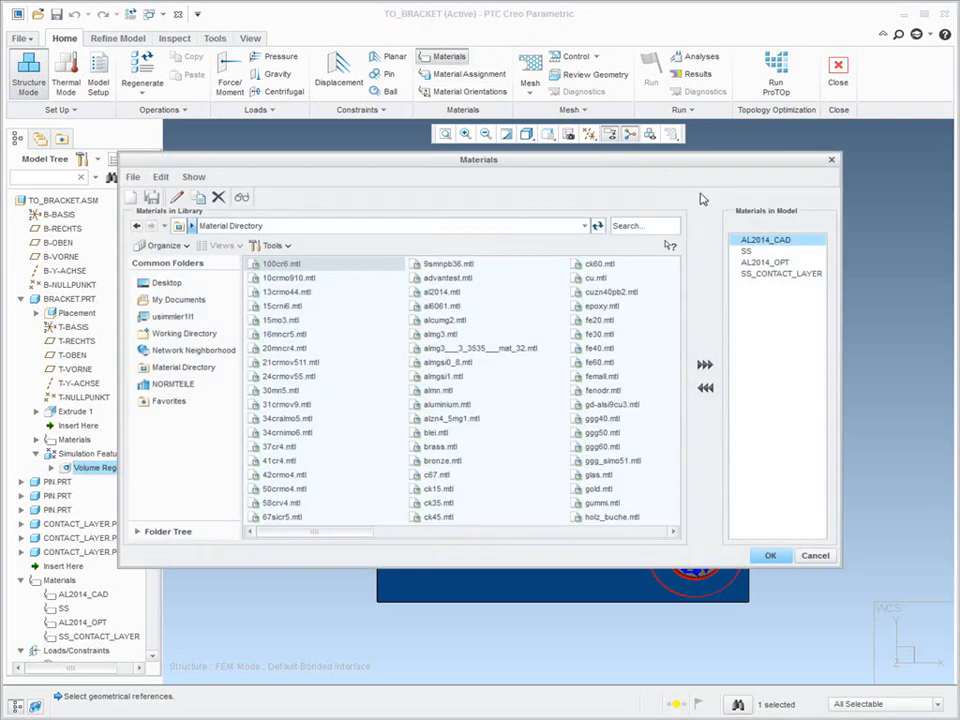
{"action": "left_click_drag", "start_coordinate": [666, 165], "coordinate": [187, 145]}
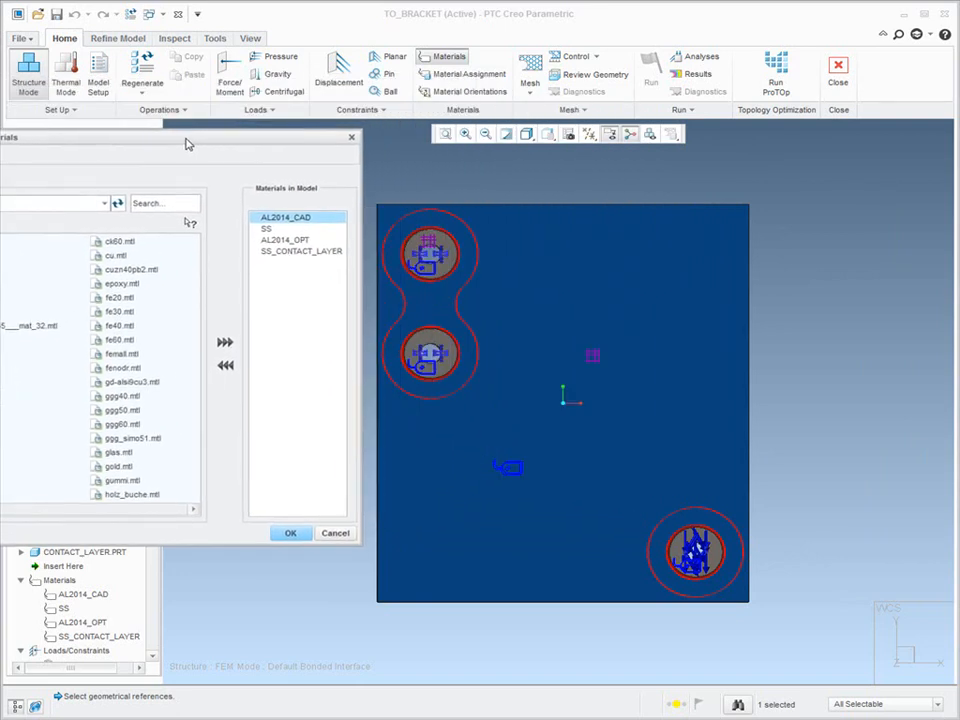
{"action": "double_click", "coordinate": [292, 252]}
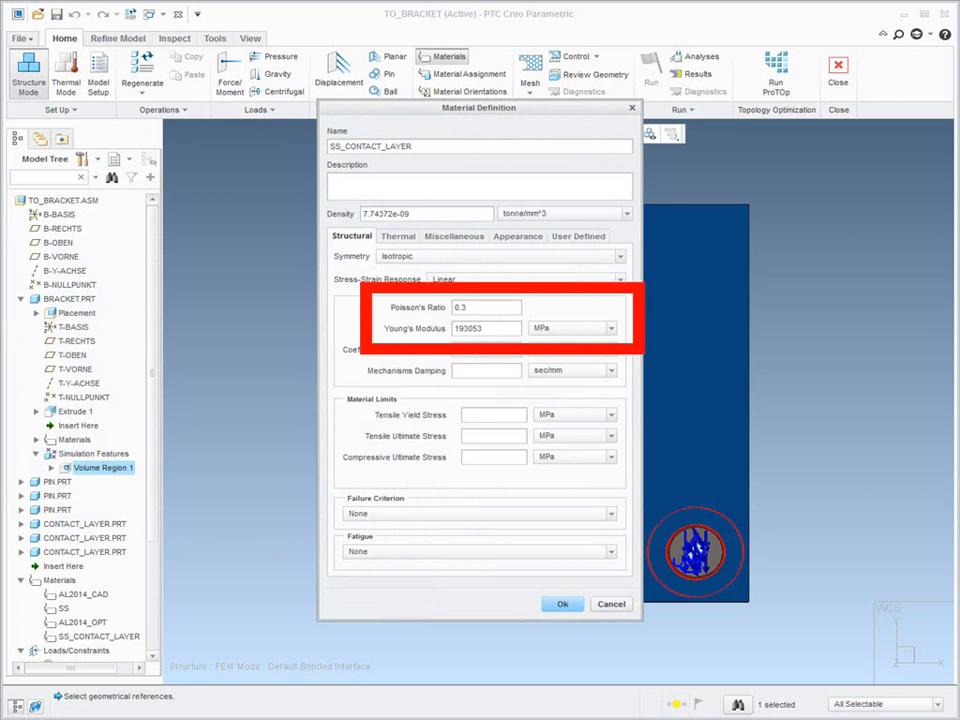
{"action": "left_click", "coordinate": [562, 604]}
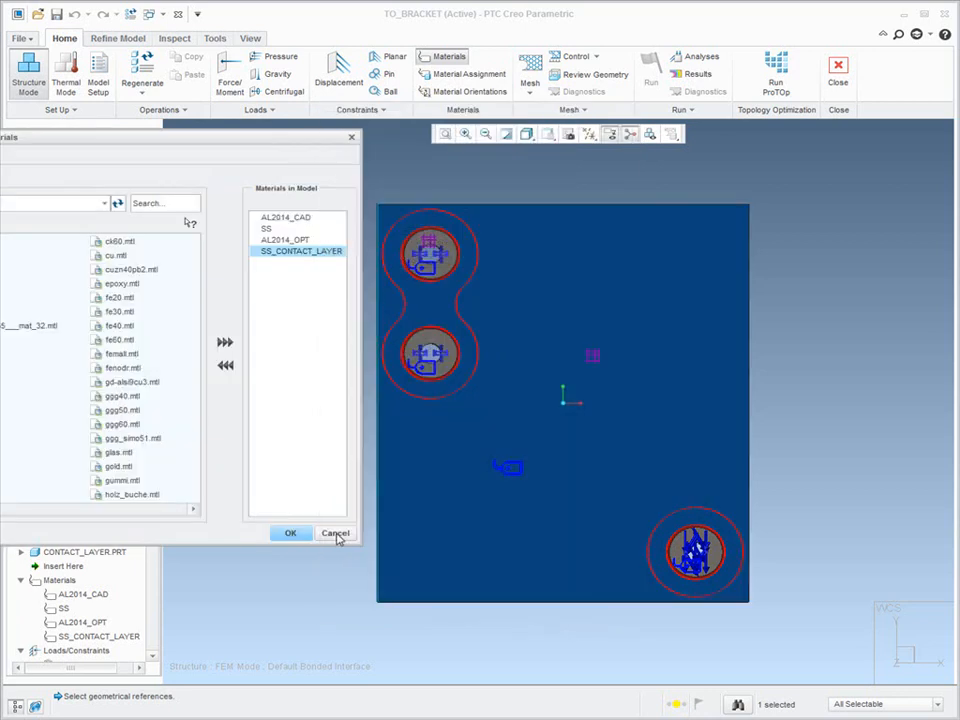
{"action": "left_click", "coordinate": [335, 535]}
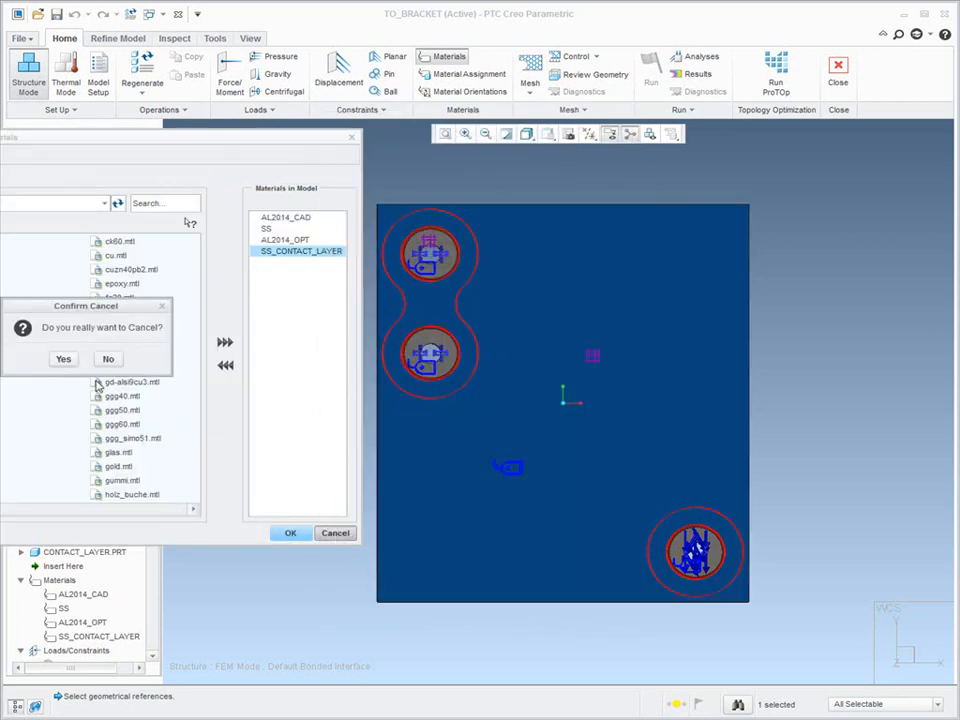
{"action": "left_click", "coordinate": [63, 358]}
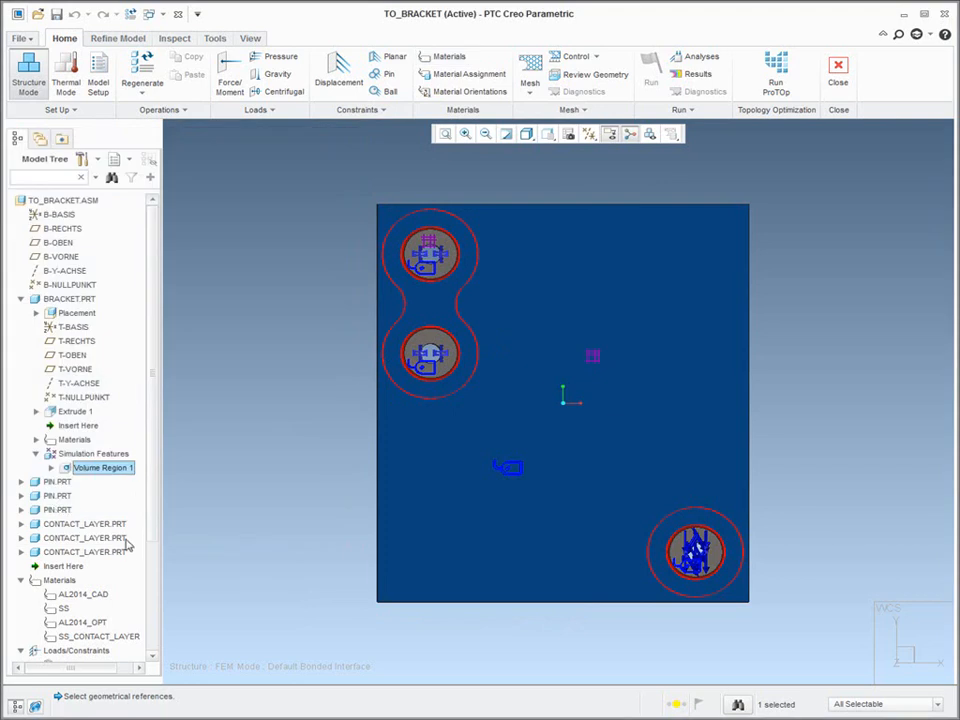
- Highlight the regions assigned to AL2014_CAD, AL2014_OPT, SS and SS_CONTACT_LAYER in turn, then clear the selection
{"action": "left_click", "coordinate": [21, 299]}
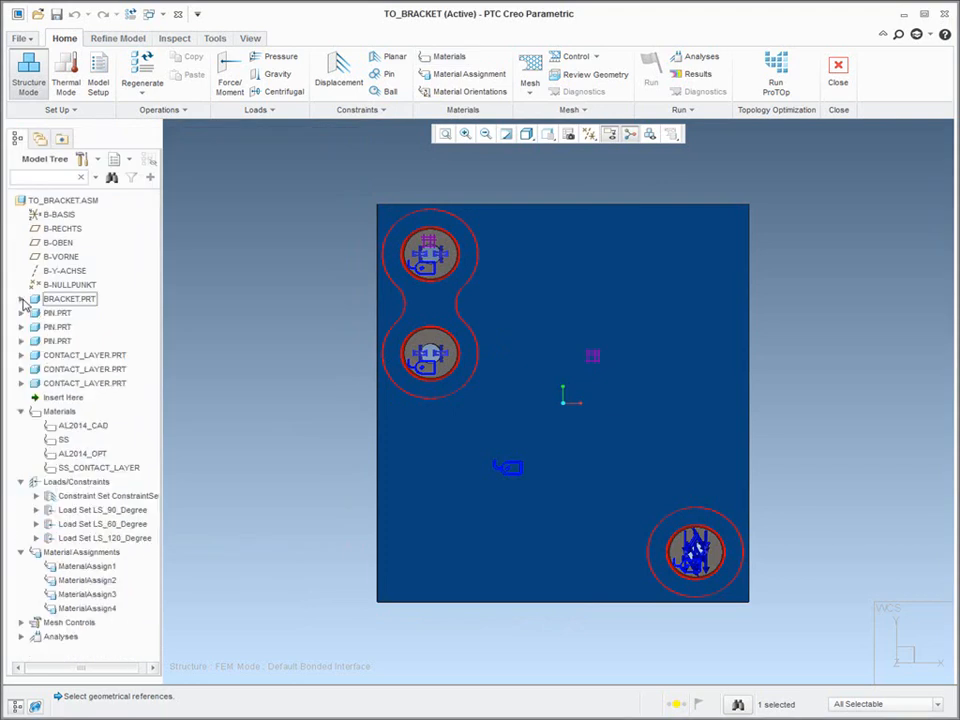
{"action": "left_click", "coordinate": [79, 429]}
{"action": "left_click", "coordinate": [277, 329]}
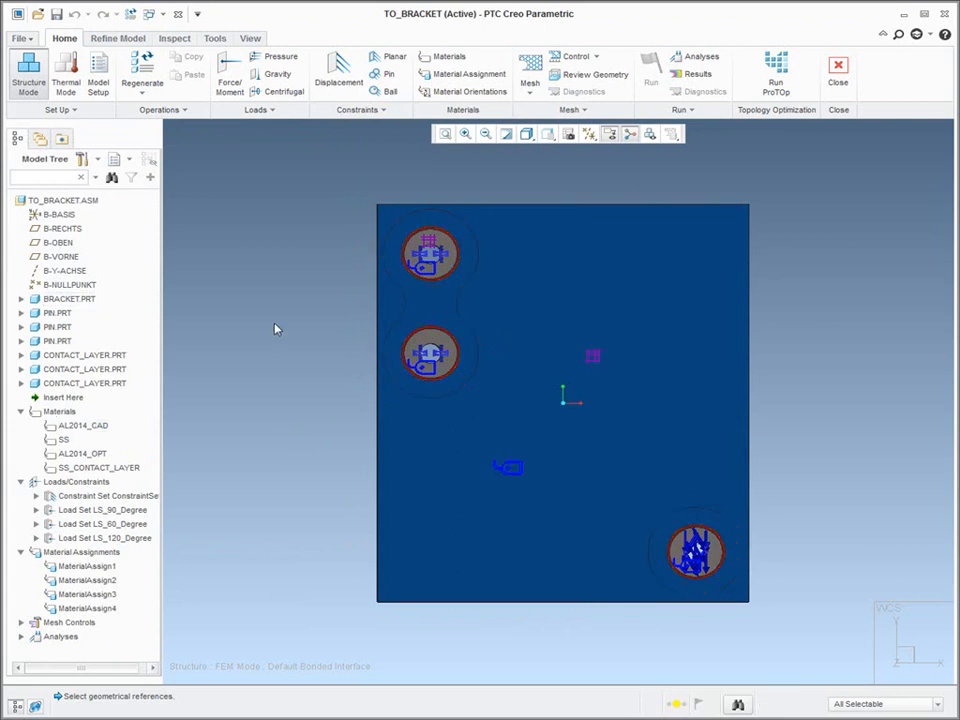
{"action": "left_click", "coordinate": [85, 427]}
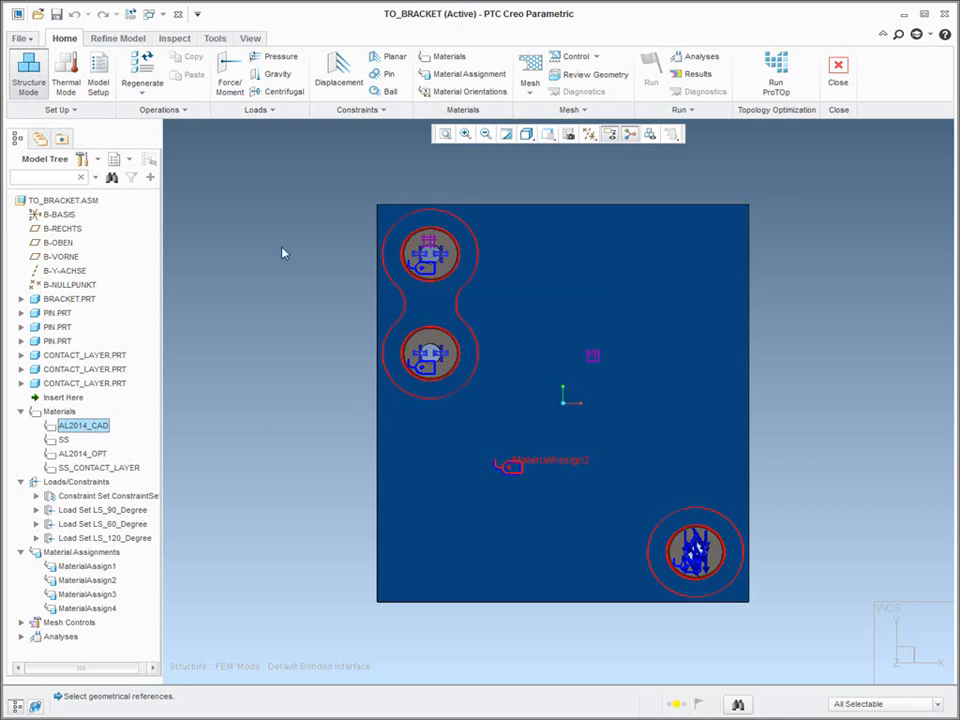
{"action": "left_click", "coordinate": [98, 455]}
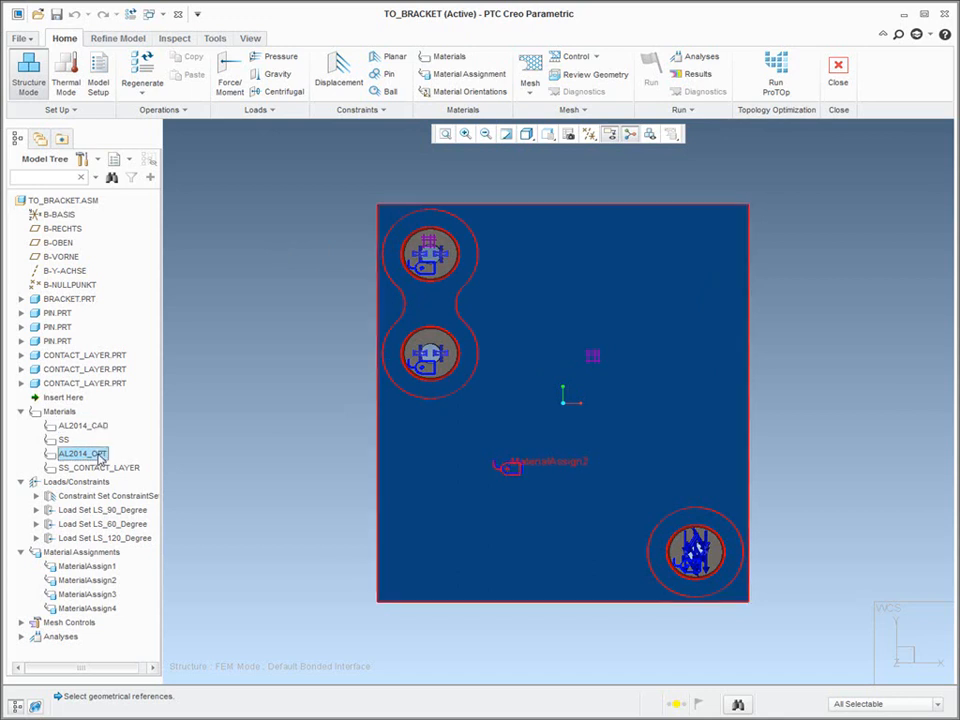
{"action": "left_click", "coordinate": [235, 367]}
{"action": "left_click", "coordinate": [63, 439]}
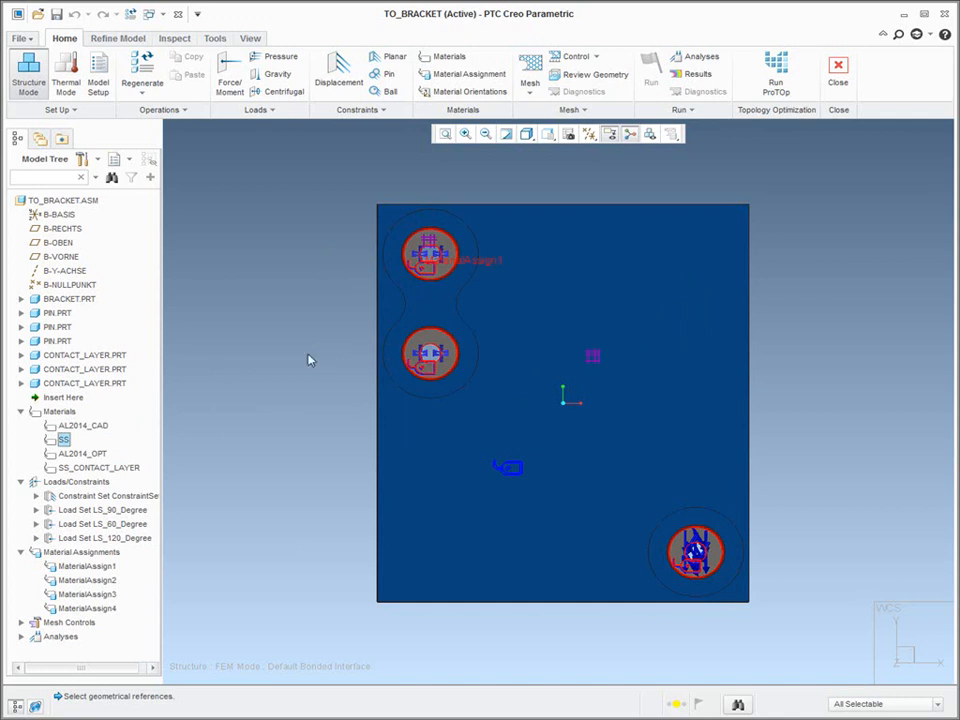
{"action": "left_click", "coordinate": [125, 467]}
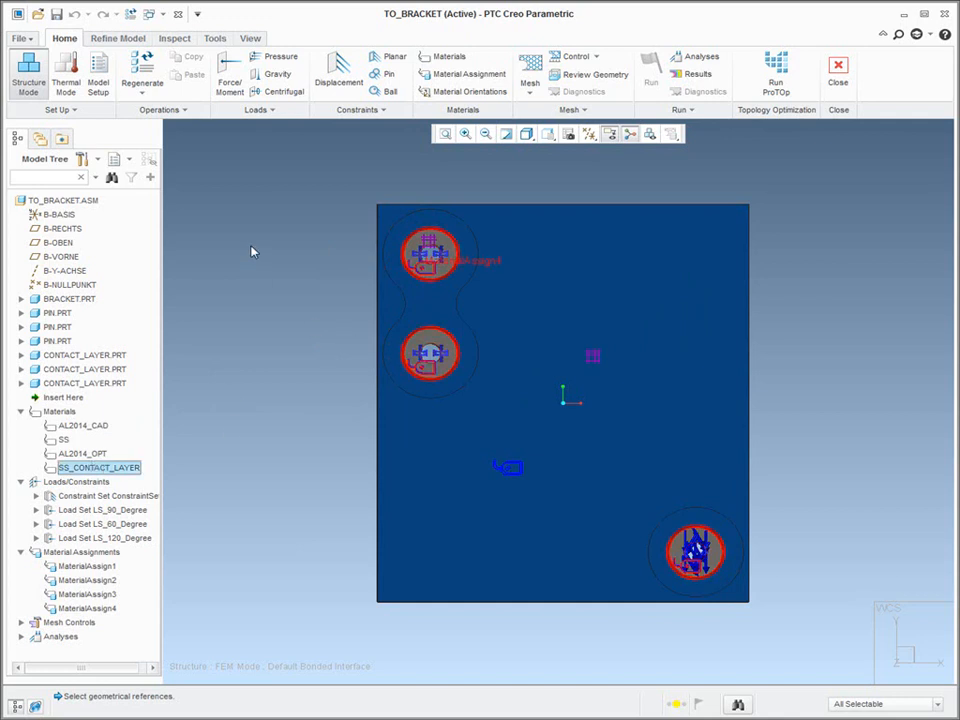
{"action": "left_click", "coordinate": [303, 335]}
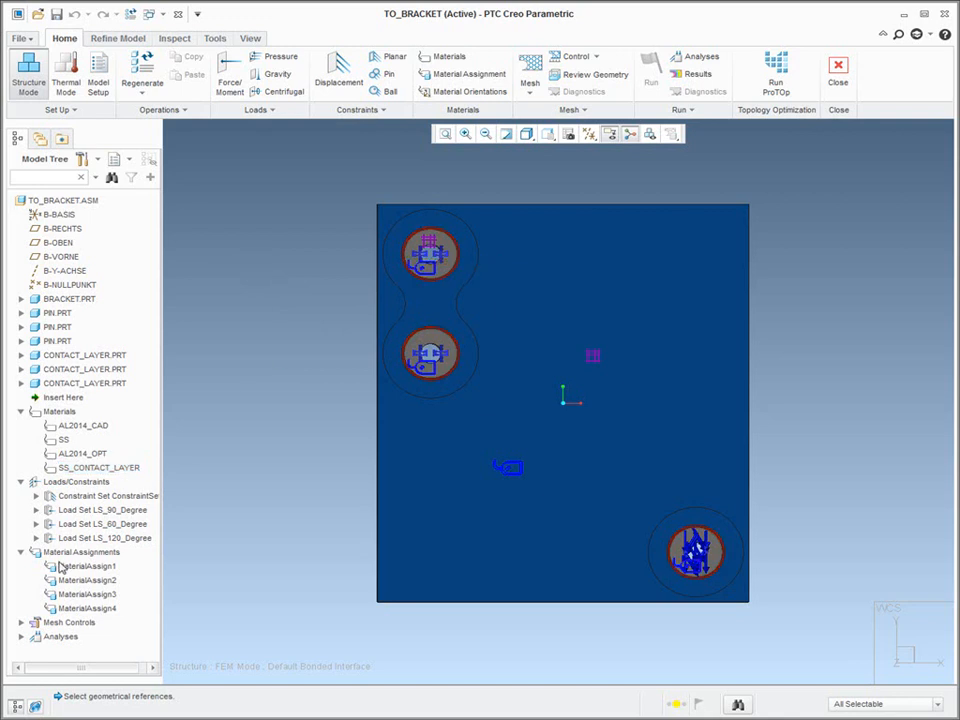
- Expand the constraint set and examine where its constraints act on the pins
{"action": "left_click", "coordinate": [36, 496]}
{"action": "left_click", "coordinate": [100, 496]}
{"action": "scroll", "coordinate": [246, 446], "scroll_direction": "down", "scroll_amount": 4}
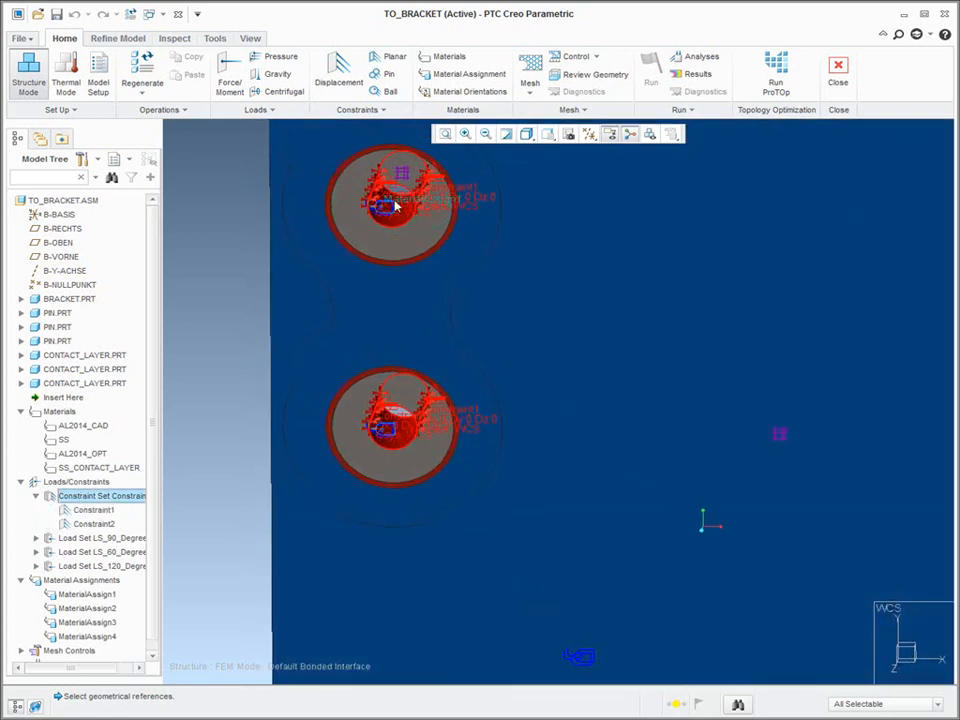
{"action": "scroll", "coordinate": [395, 205], "scroll_direction": "up", "scroll_amount": 4}
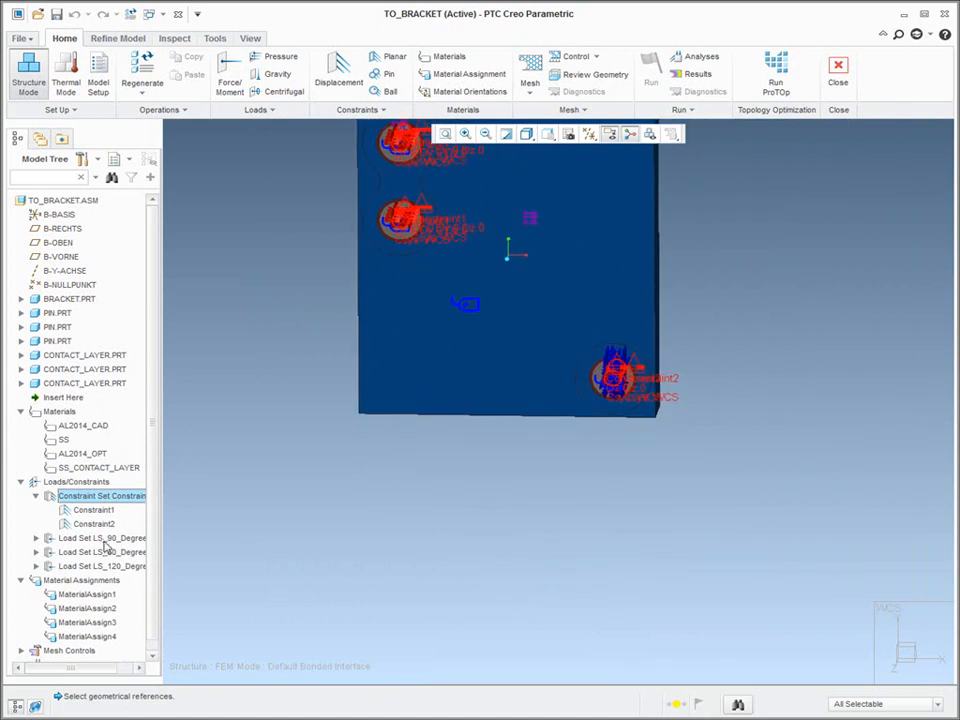
- Highlight the LS_90_Degree load set and examine where its force acts on the loaded pin's bore
{"action": "left_click", "coordinate": [100, 540]}
{"action": "scroll", "coordinate": [587, 424], "scroll_direction": "down", "scroll_amount": 5}
{"action": "scroll", "coordinate": [527, 442], "scroll_direction": "down", "scroll_amount": 6}
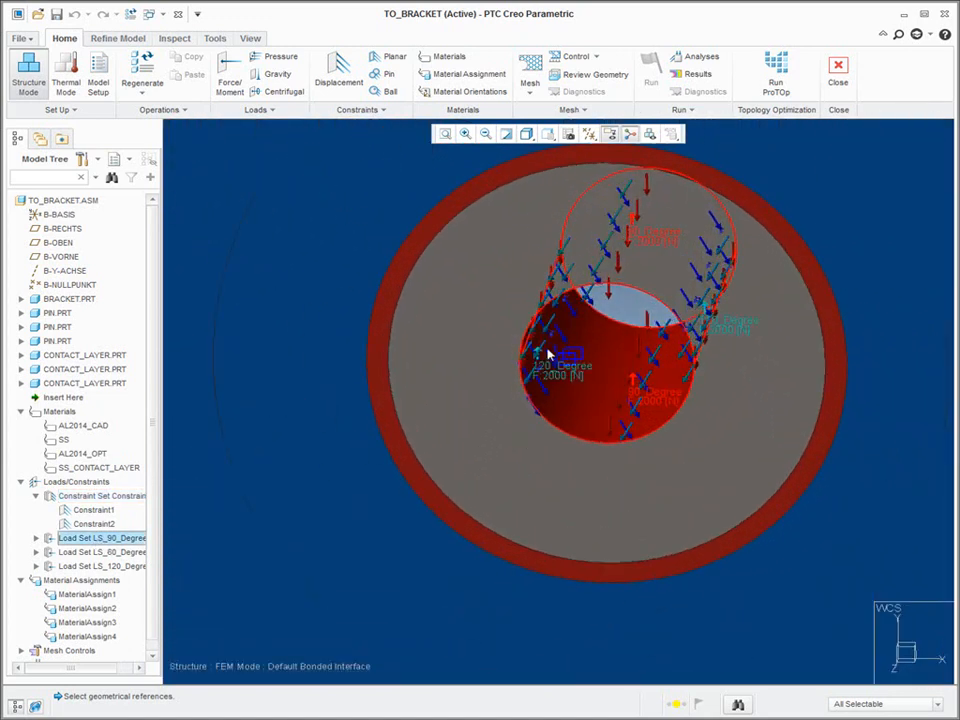
{"action": "scroll", "coordinate": [590, 358], "scroll_direction": "up", "scroll_amount": 6}
{"action": "middle_click_drag", "start_coordinate": [606, 363], "coordinate": [590, 403]}
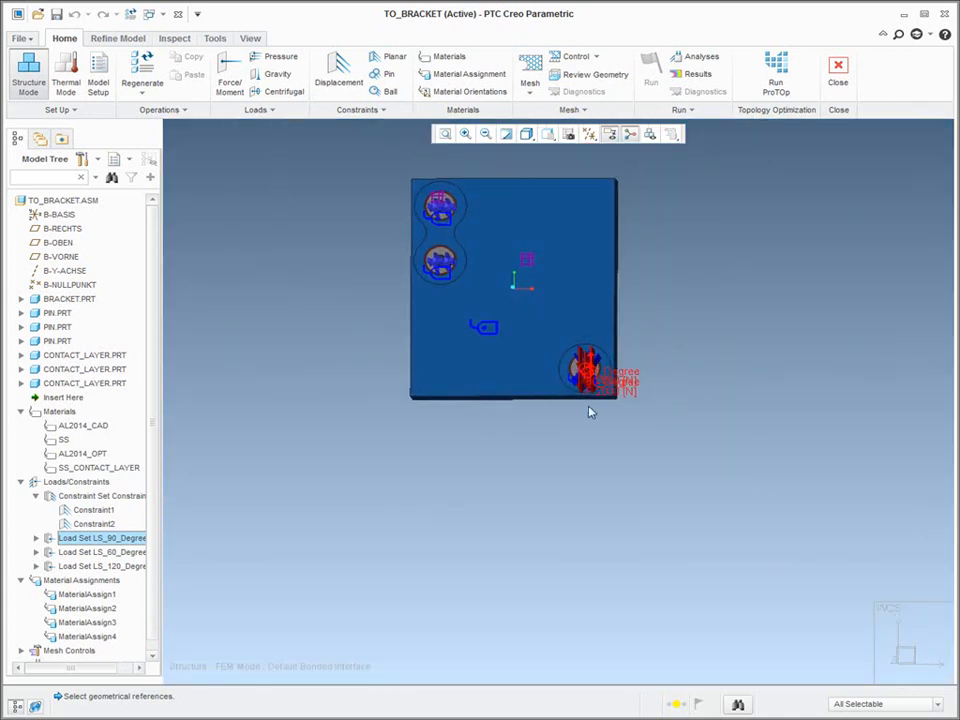
{"action": "key", "text": "ctrl+2"}
{"action": "left_click_drag", "start_coordinate": [589, 575], "coordinate": [590, 392], "text": "ctrl+shift"}
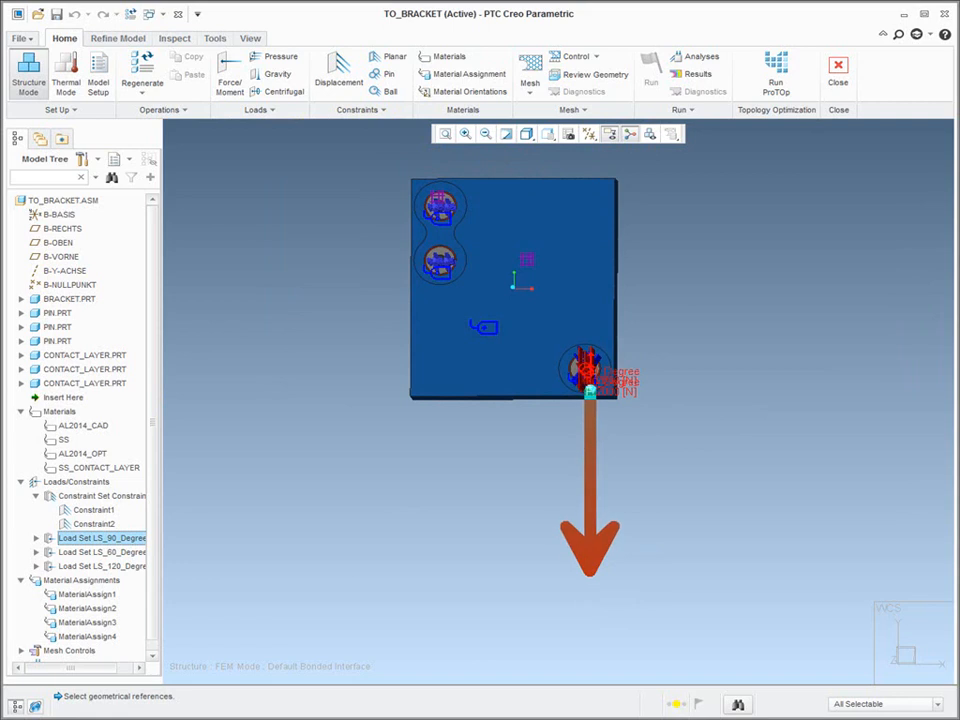
{"action": "mouse_move", "coordinate": [488, 559]}
{"action": "left_mouse_down", "text": "ctrl+shift"}
{"action": "mouse_move", "coordinate": [525, 508]}
{"action": "mouse_move", "coordinate": [566, 393]}
{"action": "left_mouse_up", "text": "ctrl+shift"}
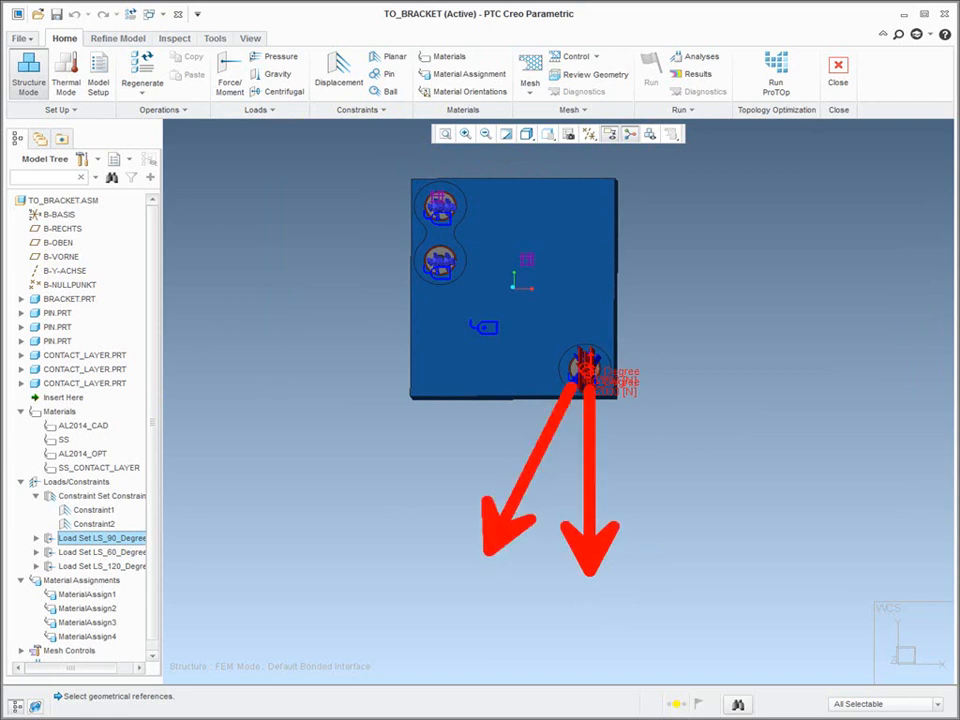
{"action": "left_click_drag", "start_coordinate": [543, 458], "coordinate": [580, 476]}
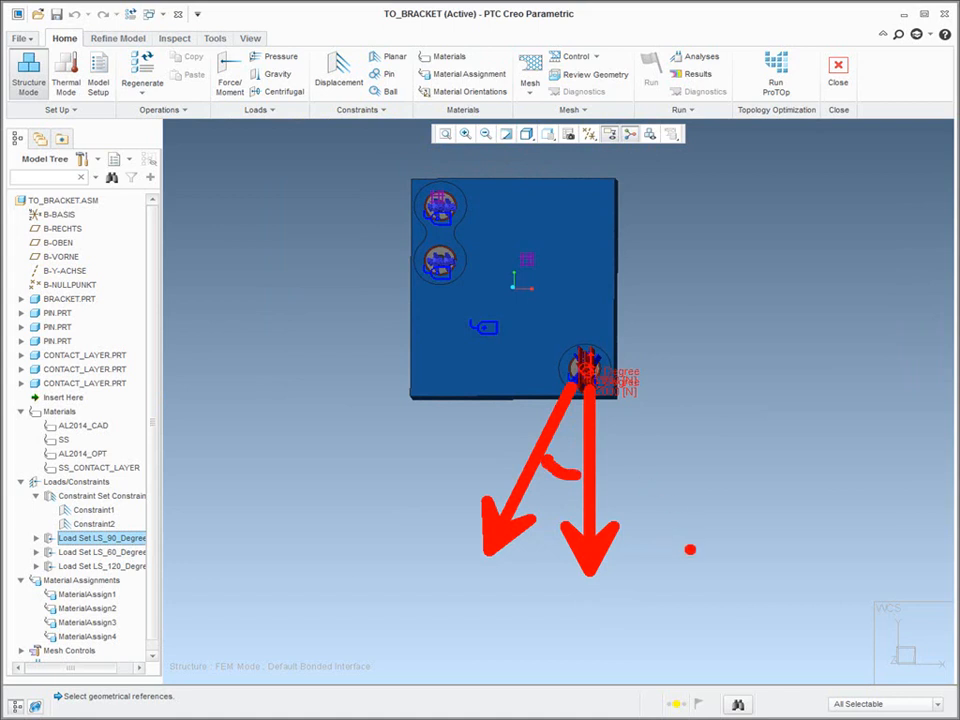
{"action": "left_click_drag", "start_coordinate": [644, 449], "coordinate": [590, 371], "text": "ctrl+shift"}
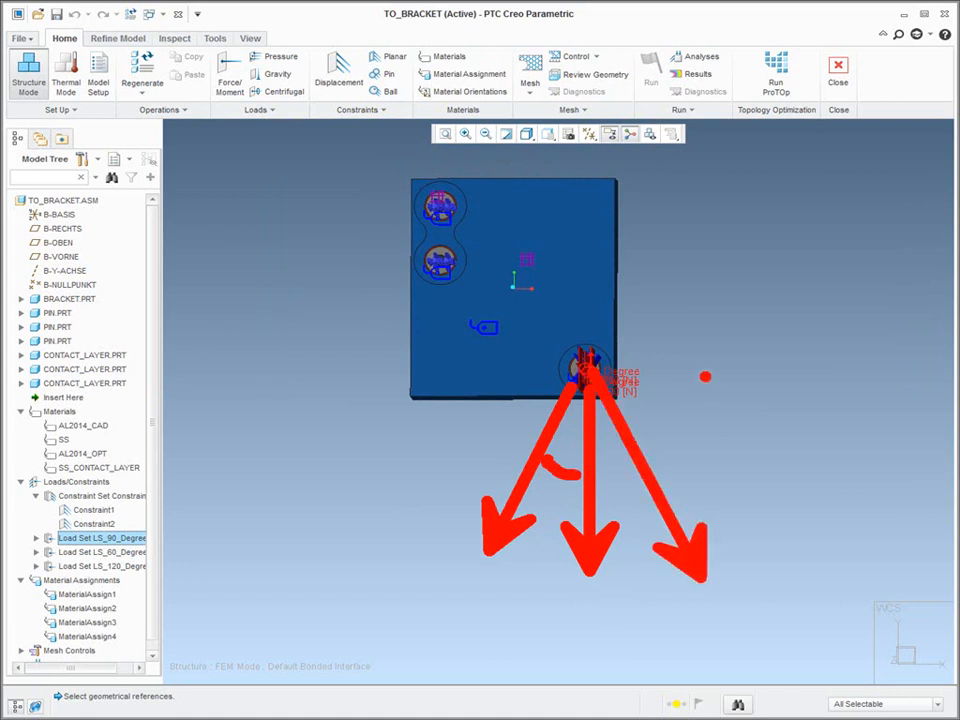
{"action": "key", "text": "Escape"}
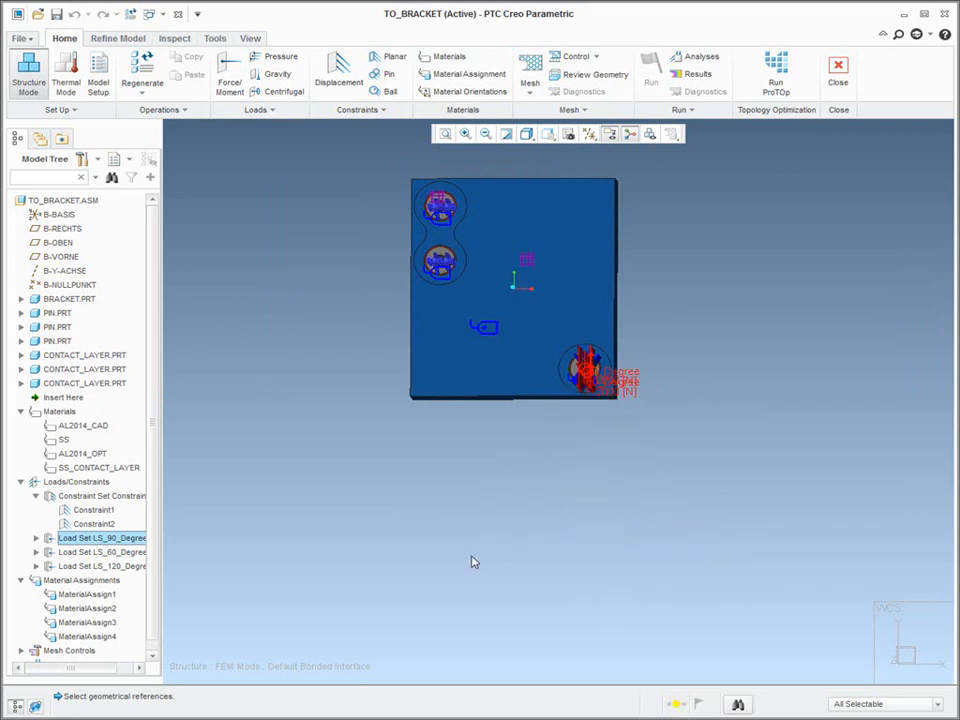
- Expand the LS_90_Degree and LS_60_Degree load sets, highlight the 90_Degree load and review the force components of the 60_Degree load
{"action": "left_click", "coordinate": [35, 538]}
{"action": "left_click", "coordinate": [93, 552]}
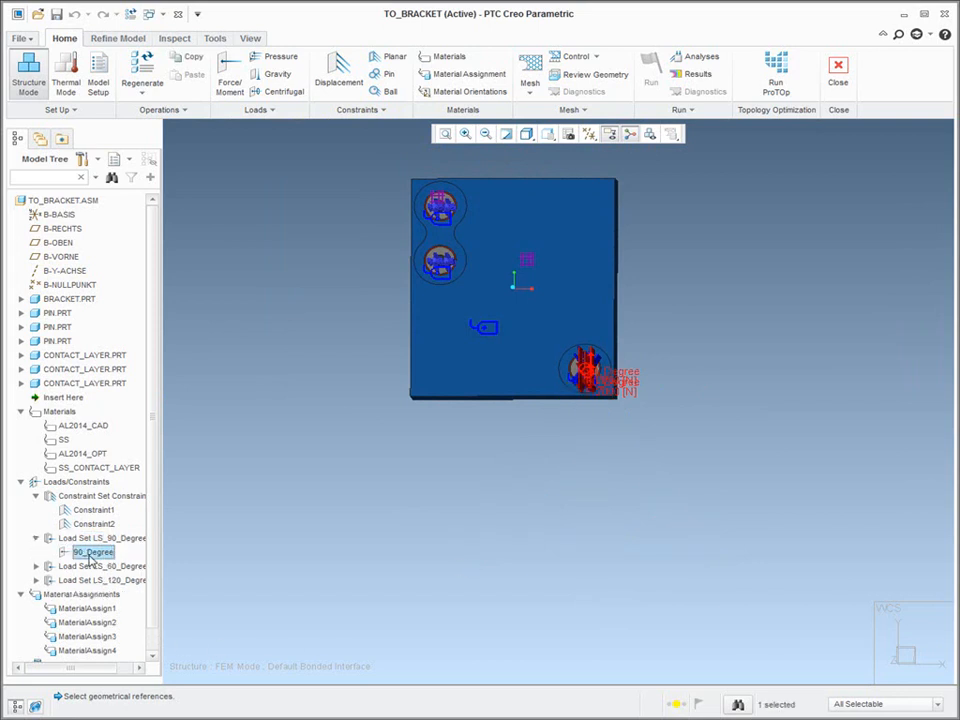
{"action": "left_click", "coordinate": [35, 566]}
{"action": "left_click", "coordinate": [90, 580]}
{"action": "right_click", "coordinate": [88, 581]}
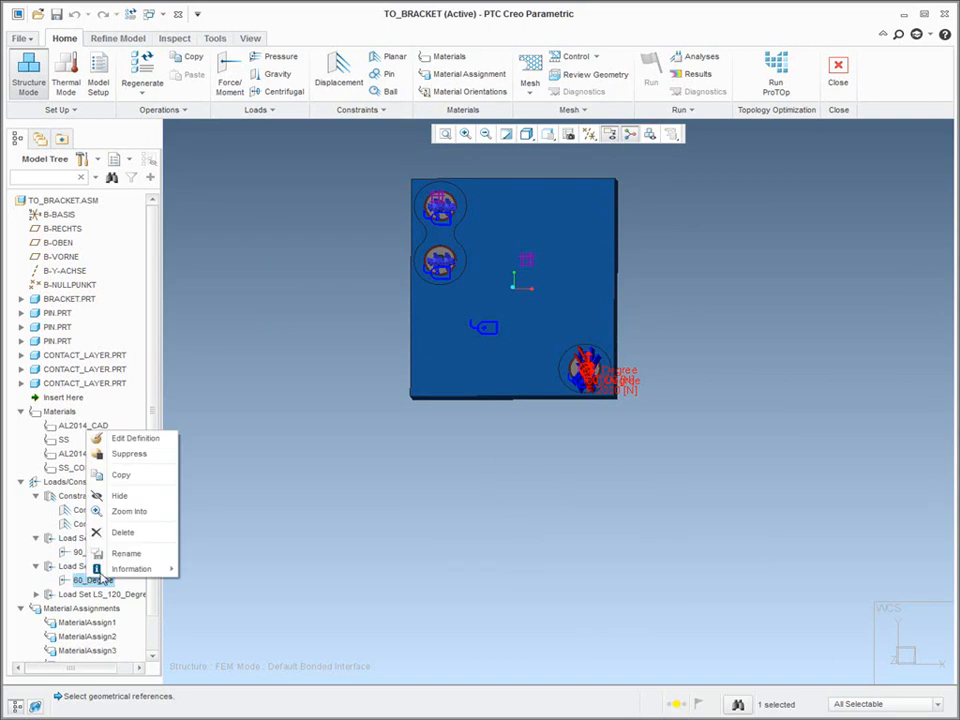
{"action": "left_click", "coordinate": [130, 438]}
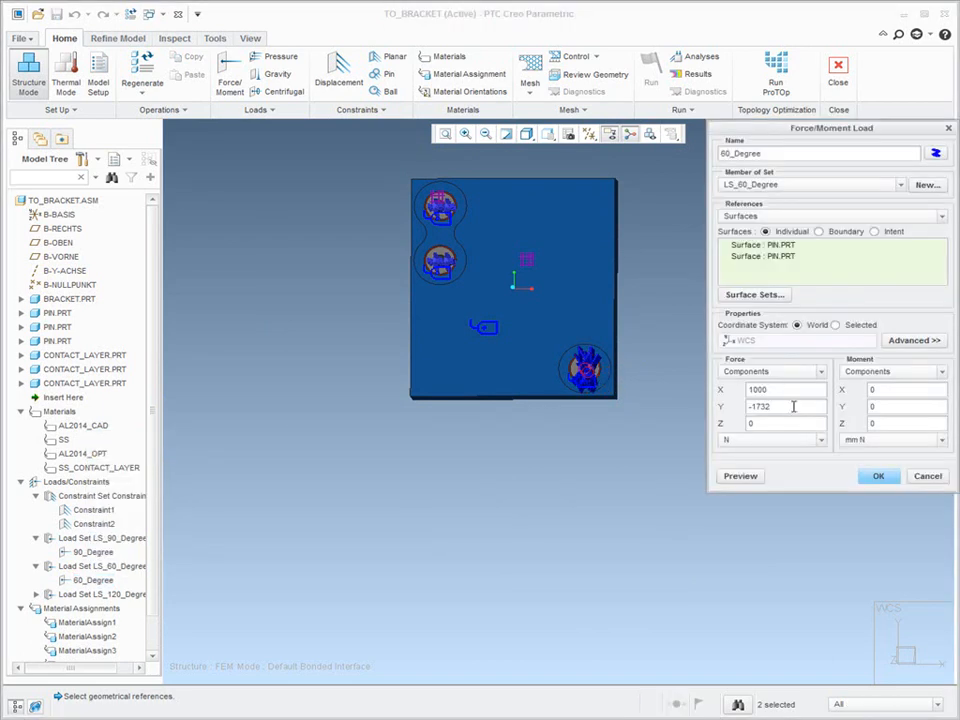
{"action": "left_click", "coordinate": [878, 476]}
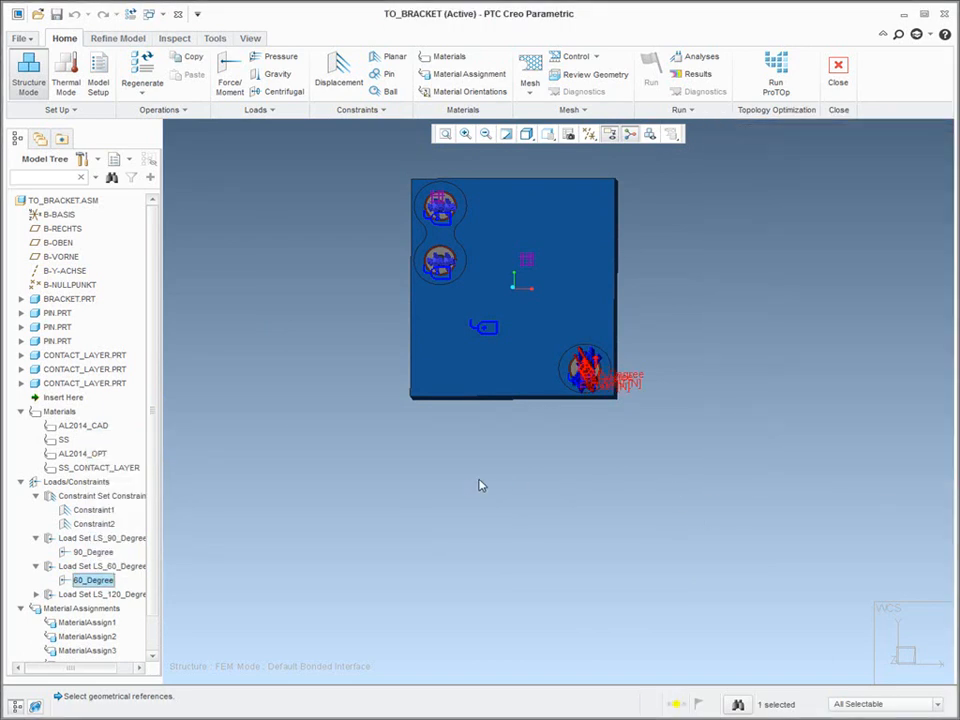
- Collapse the Materials, Loads/Constraints and Material Assignments groups of the model tree and expand Mesh Controls
{"action": "left_click", "coordinate": [21, 411]}
{"action": "left_click", "coordinate": [21, 425]}
{"action": "left_click", "coordinate": [21, 439]}
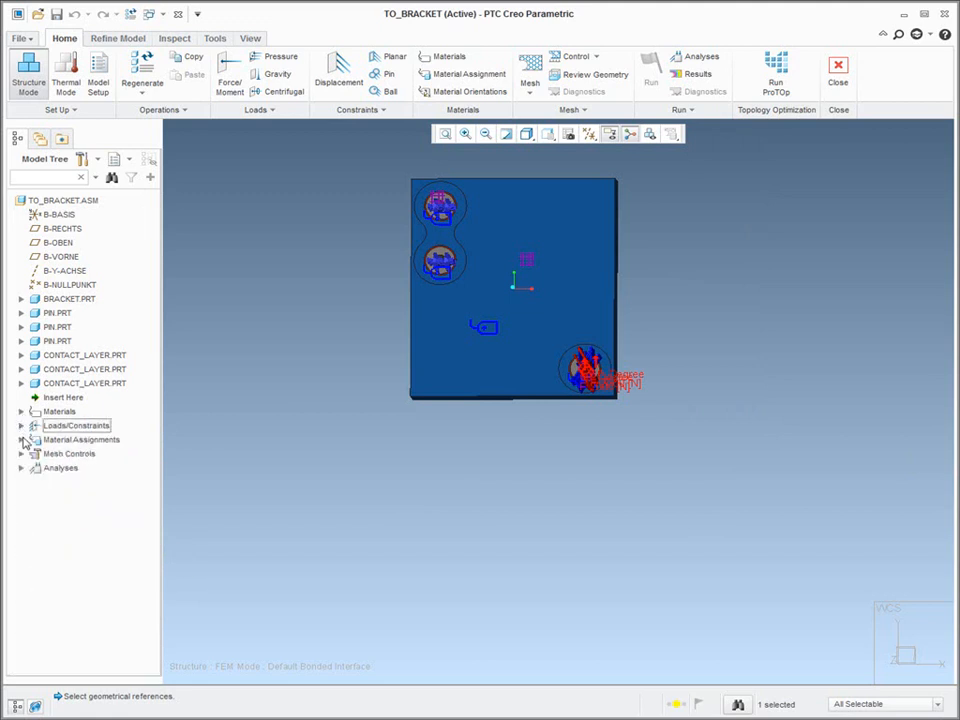
{"action": "left_click", "coordinate": [21, 453]}
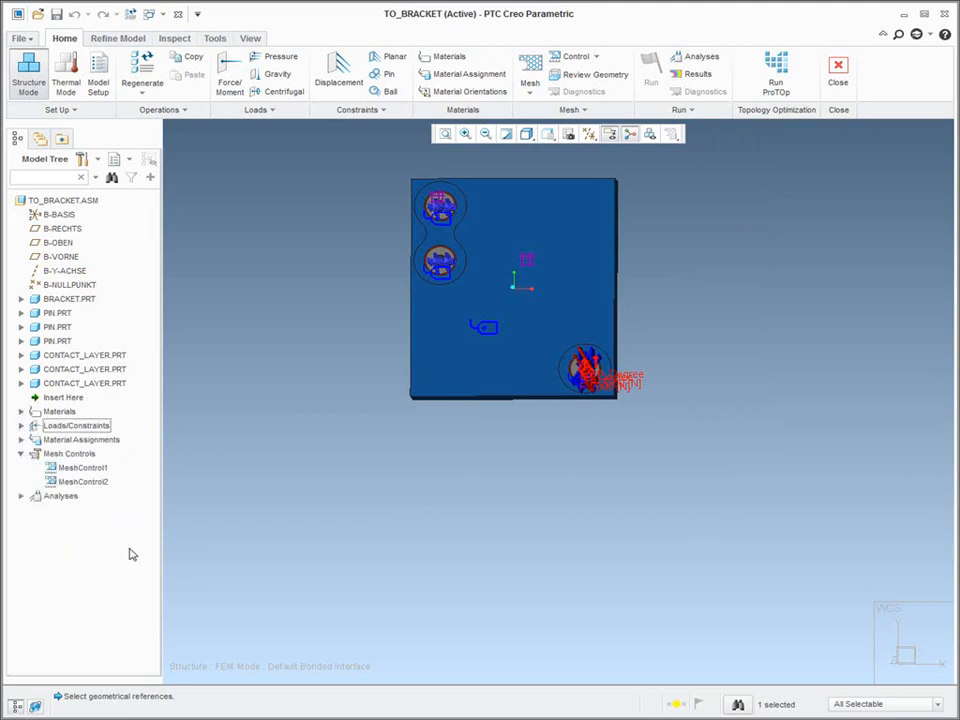
- Suppress both mesh controls, MeshControl1 and MeshControl2
{"action": "left_click", "coordinate": [72, 467]}
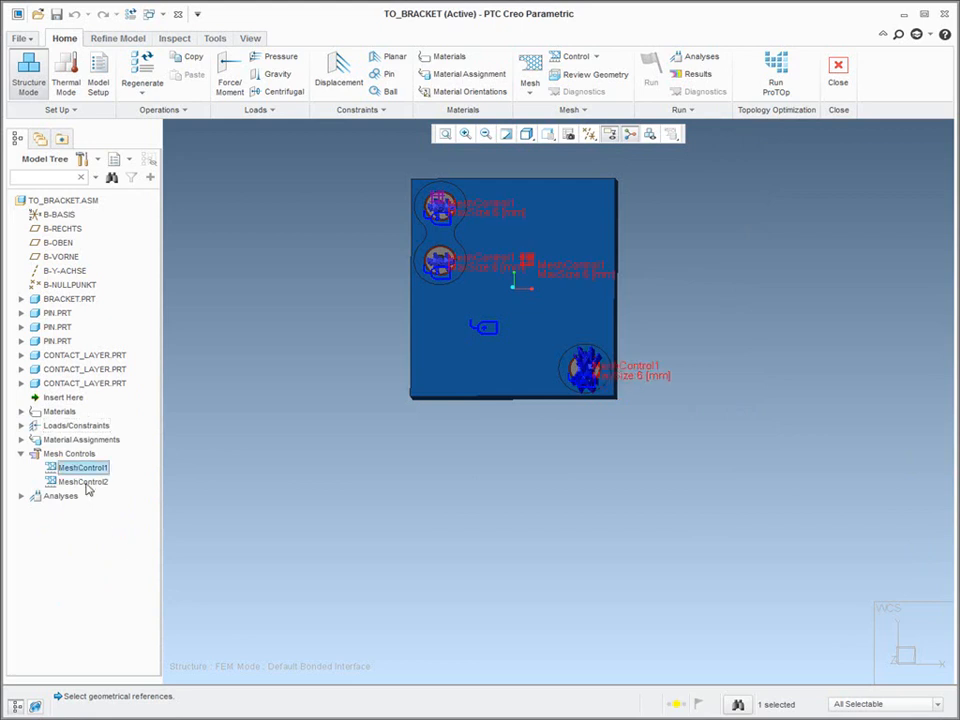
{"action": "left_click", "coordinate": [84, 483], "text": "ctrl"}
{"action": "right_click", "coordinate": [85, 484]}
{"action": "left_click", "coordinate": [122, 491]}
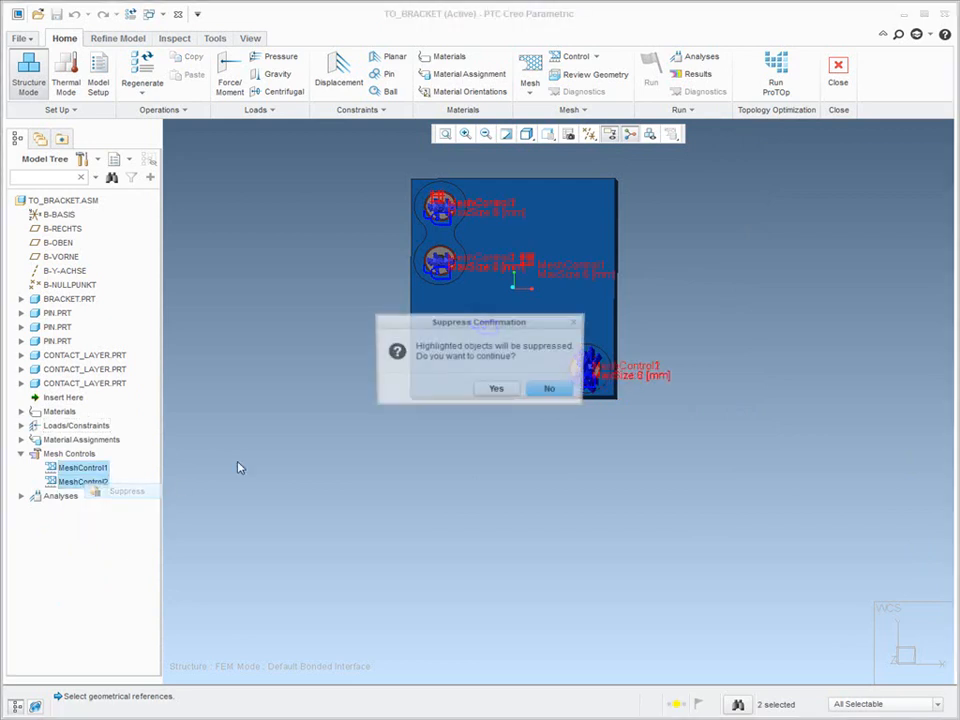
{"action": "left_click", "coordinate": [497, 390]}
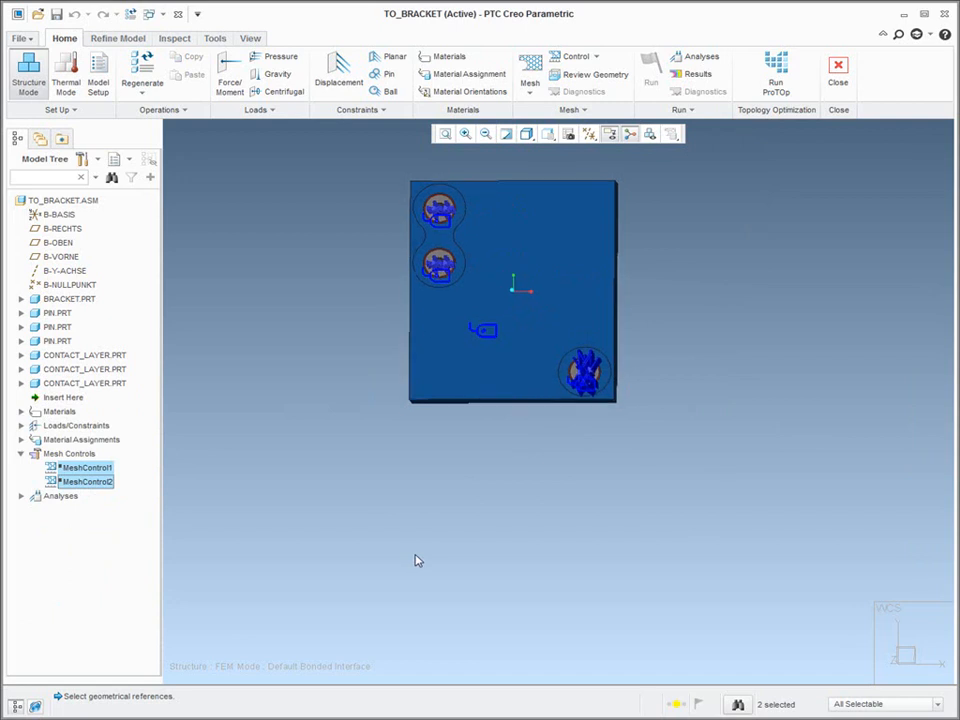
- Generate the finite element mesh of the assembly with the mesh controls suppressed and leave the element quality checks
{"action": "key", "text": "ctrl+d"}
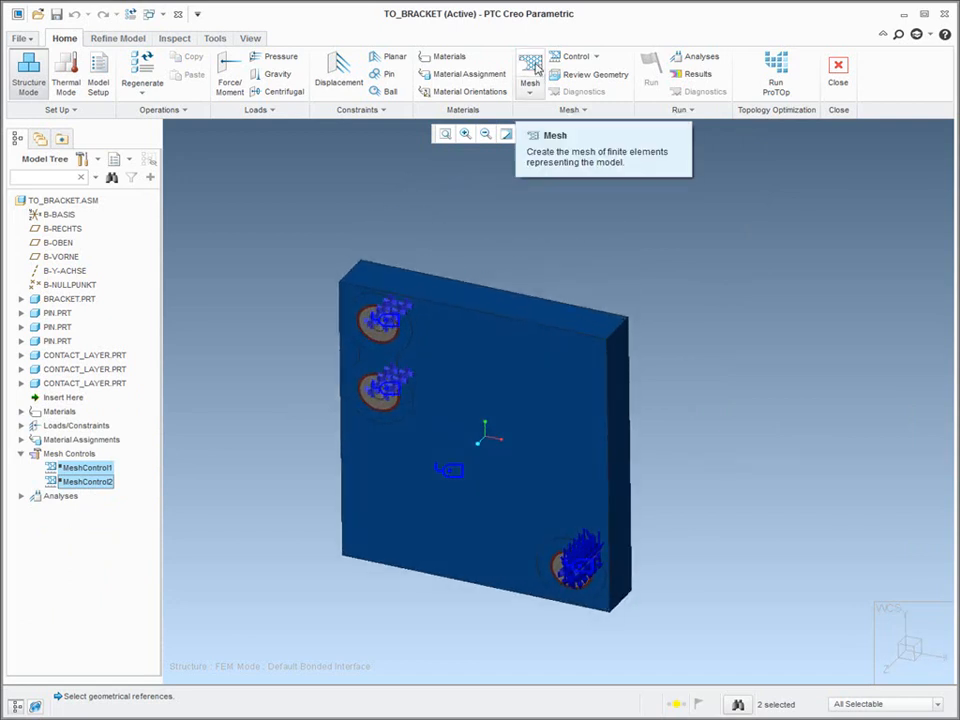
{"action": "left_click", "coordinate": [533, 68]}
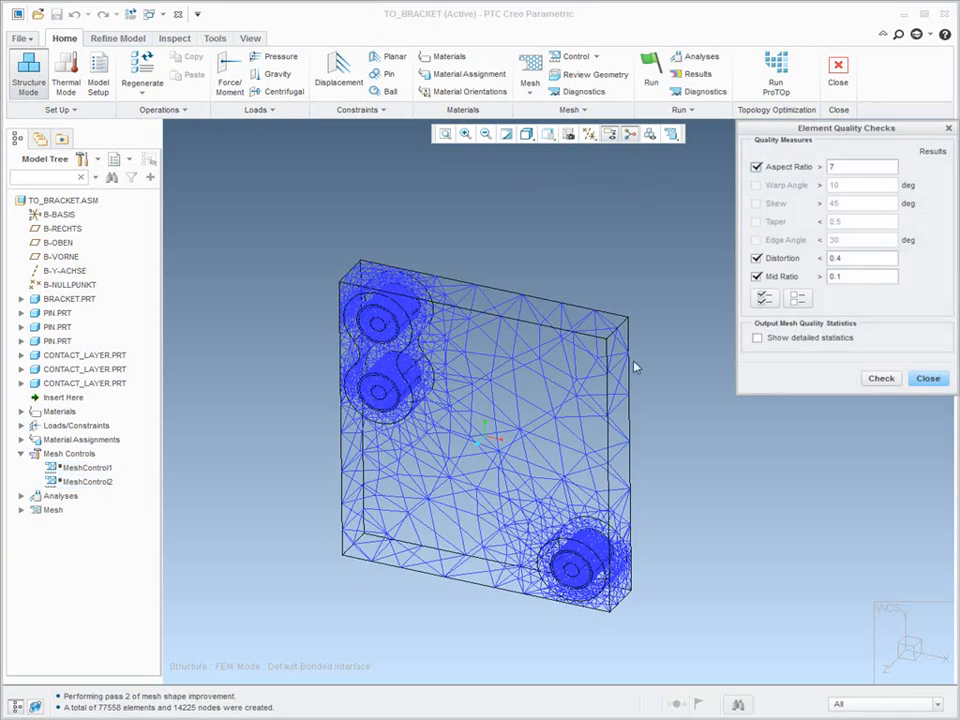
{"action": "left_click", "coordinate": [927, 378]}
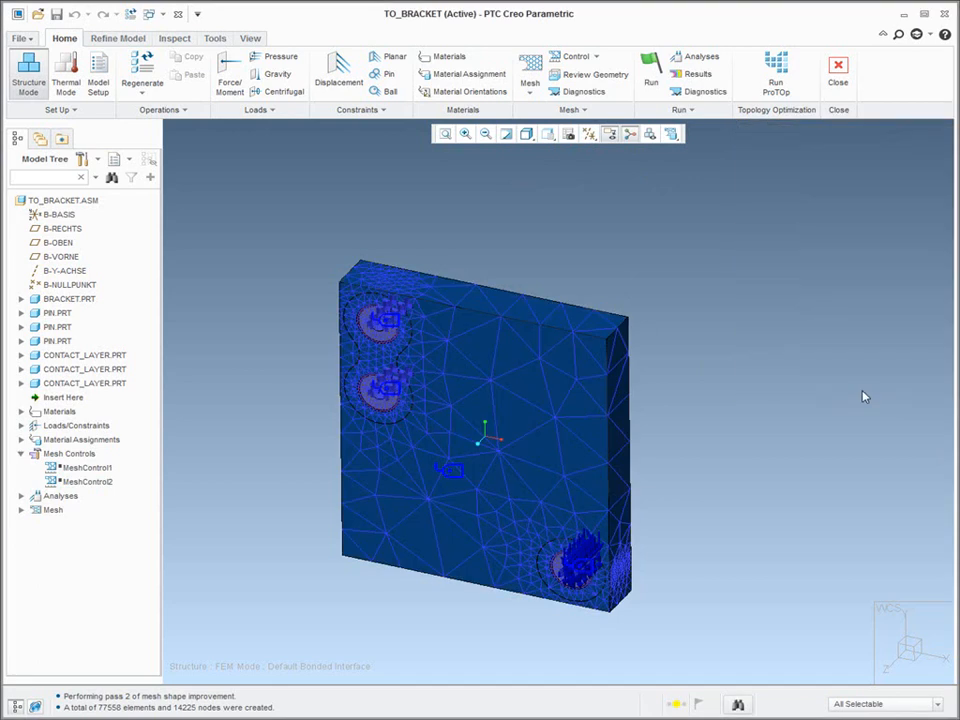
- Resume the suppressed MeshControl1 and MeshControl2
{"action": "left_click", "coordinate": [80, 469]}
{"action": "left_click", "coordinate": [82, 484], "text": "ctrl"}
{"action": "right_click", "coordinate": [82, 484]}
{"action": "left_click", "coordinate": [117, 490]}
{"action": "left_click", "coordinate": [259, 442]}
- Review MeshControl1's referenced components and maximum element size, then leave its definition without keeping changes
{"action": "left_click", "coordinate": [85, 467]}
{"action": "right_click", "coordinate": [130, 467]}
{"action": "left_click", "coordinate": [160, 476]}
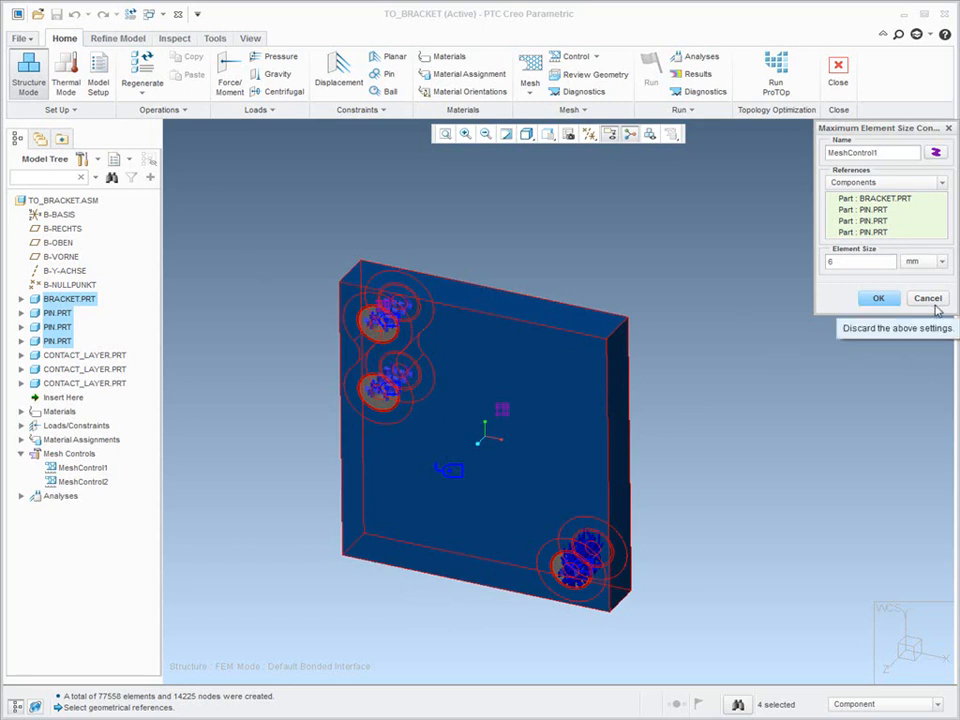
{"action": "double_click", "coordinate": [830, 261]}
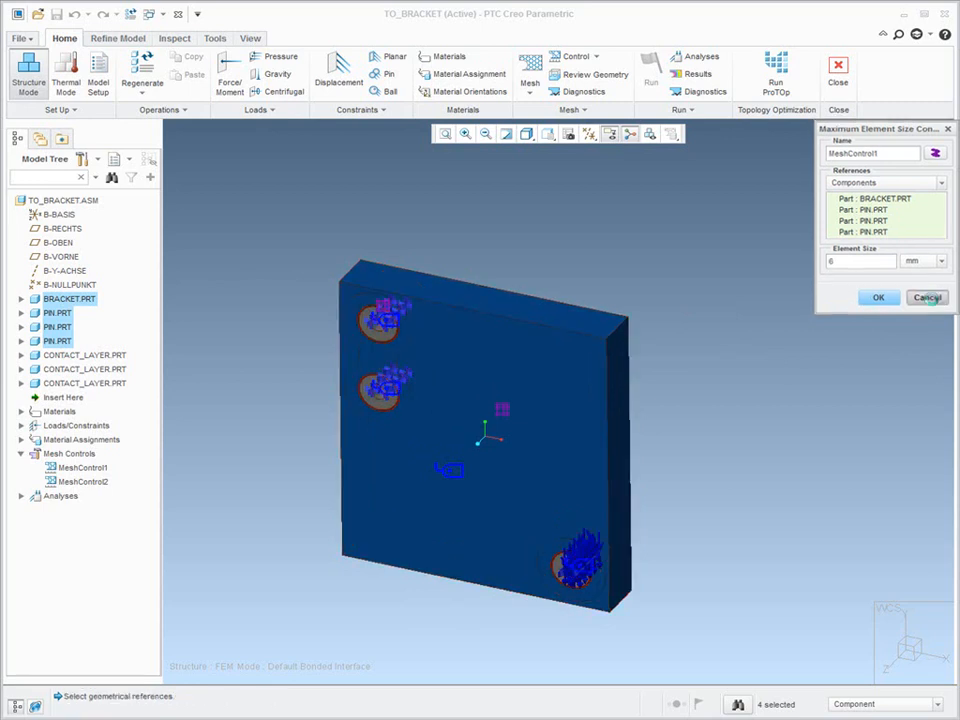
{"action": "left_click", "coordinate": [928, 298]}
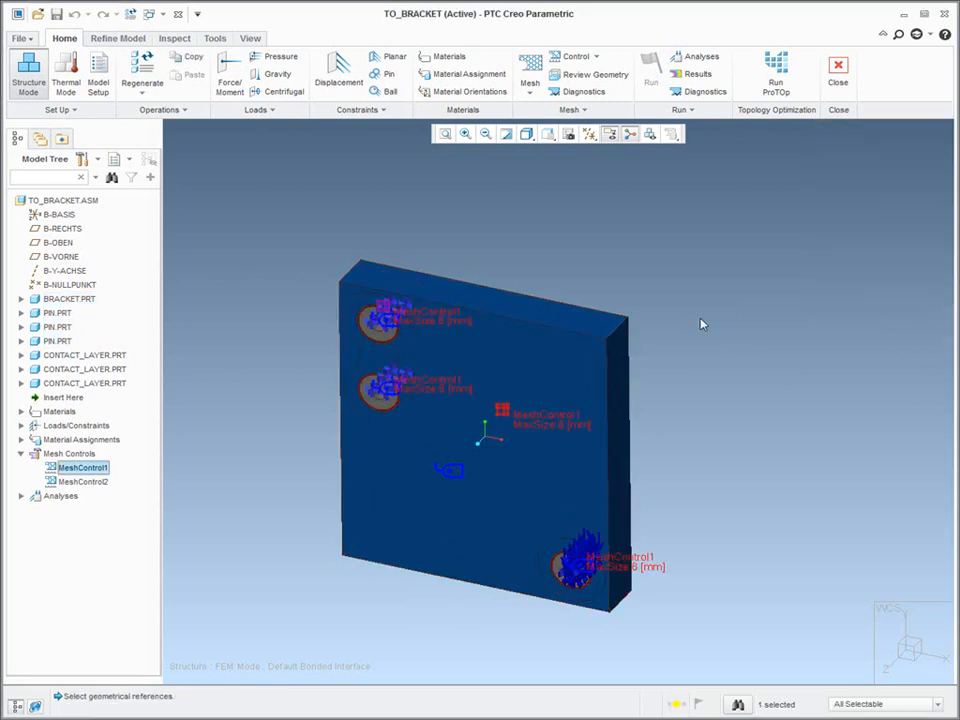
- Review MeshControl2's definition and examine its contact layer references around the pins, then leave it without keeping changes
{"action": "left_click", "coordinate": [81, 484]}
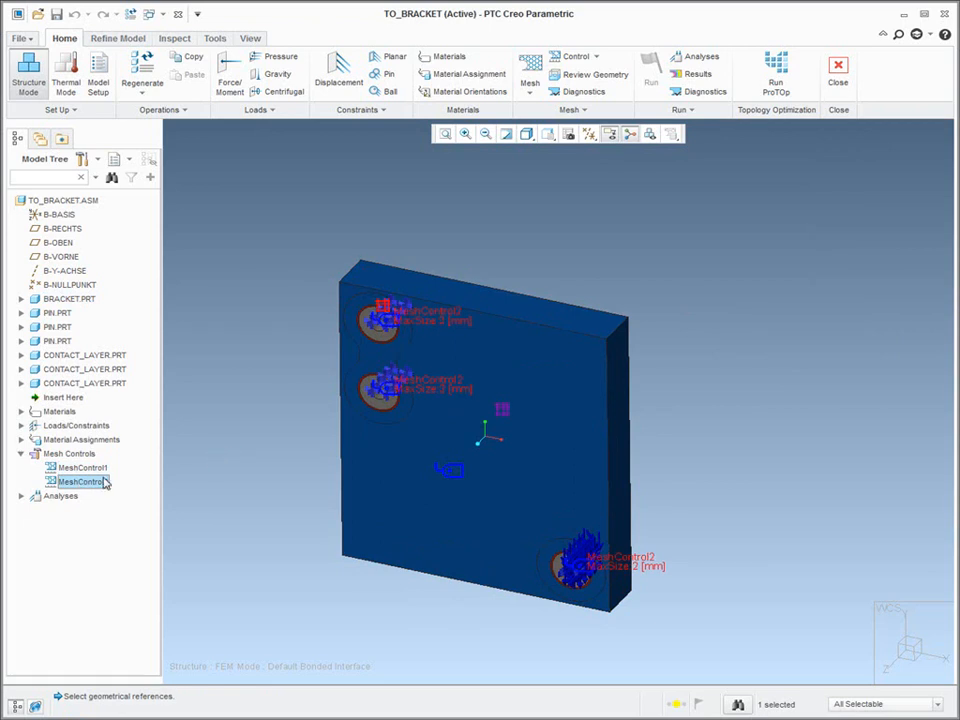
{"action": "right_click", "coordinate": [92, 483]}
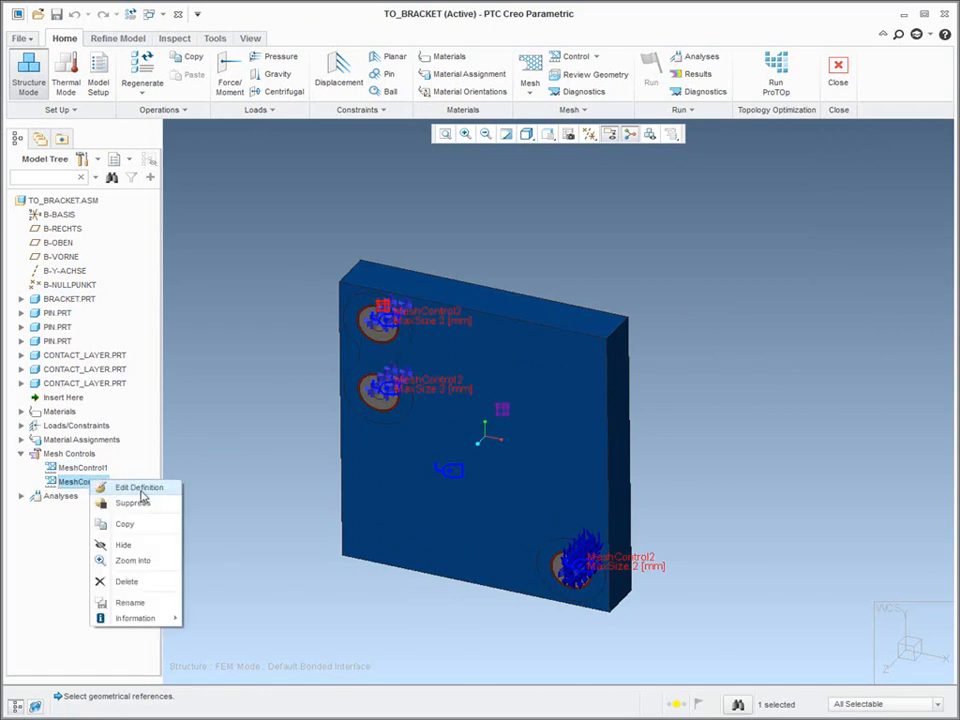
{"action": "left_click", "coordinate": [139, 488]}
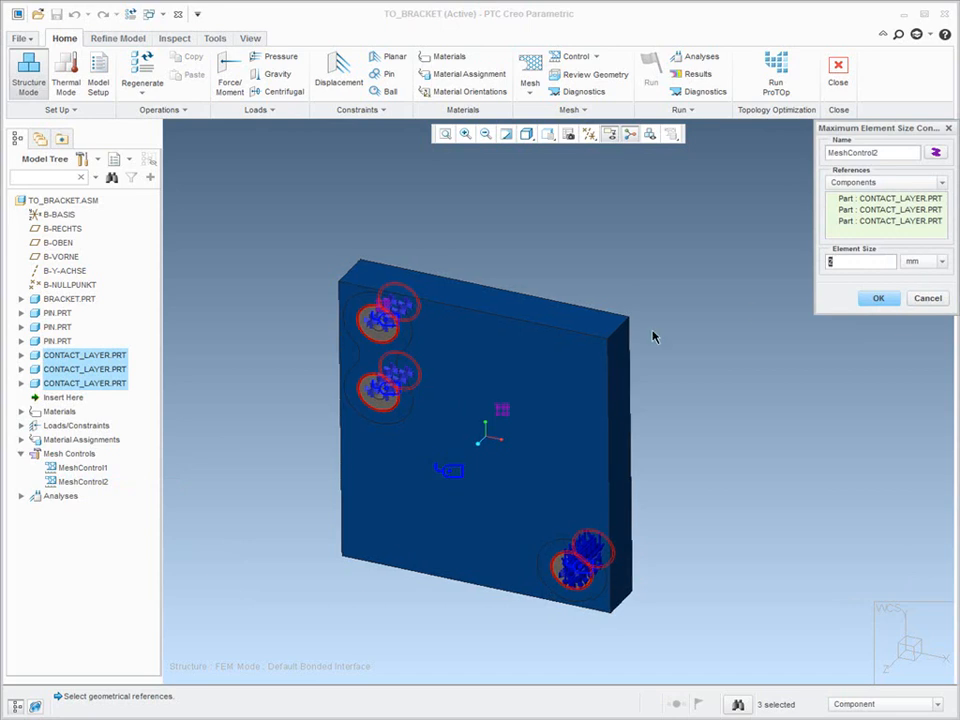
{"action": "scroll", "coordinate": [394, 341], "scroll_direction": "down", "scroll_amount": 8}
{"action": "scroll", "coordinate": [289, 336], "scroll_direction": "up", "scroll_amount": 8}
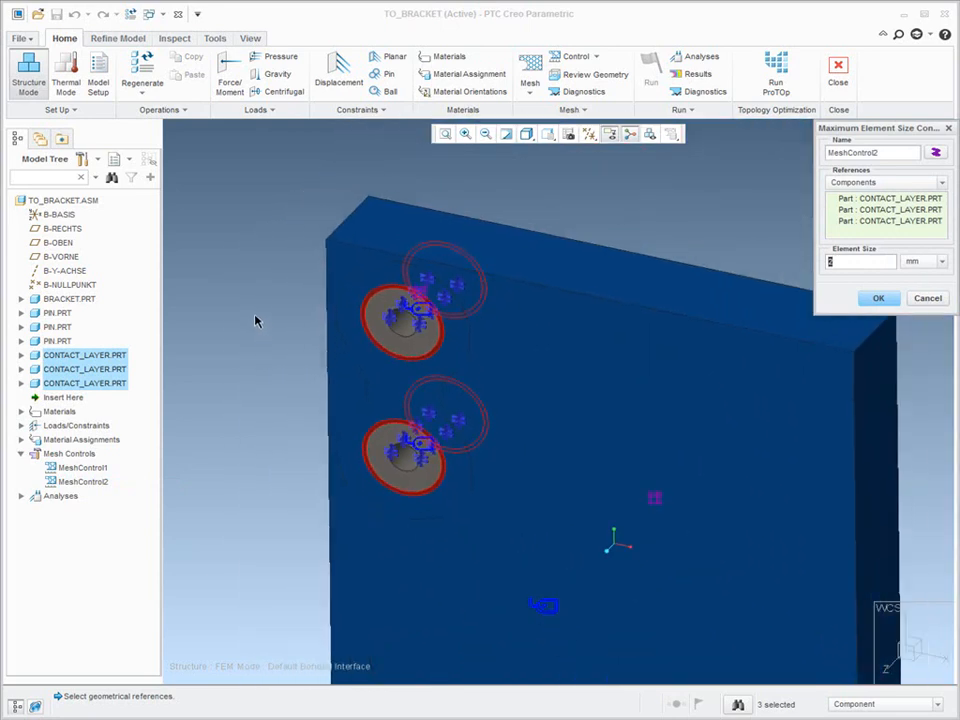
{"action": "scroll", "coordinate": [256, 320], "scroll_direction": "up", "scroll_amount": 3}
{"action": "scroll", "coordinate": [518, 311], "scroll_direction": "up", "scroll_amount": 2}
{"action": "scroll", "coordinate": [518, 311], "scroll_direction": "up", "scroll_amount": 1}
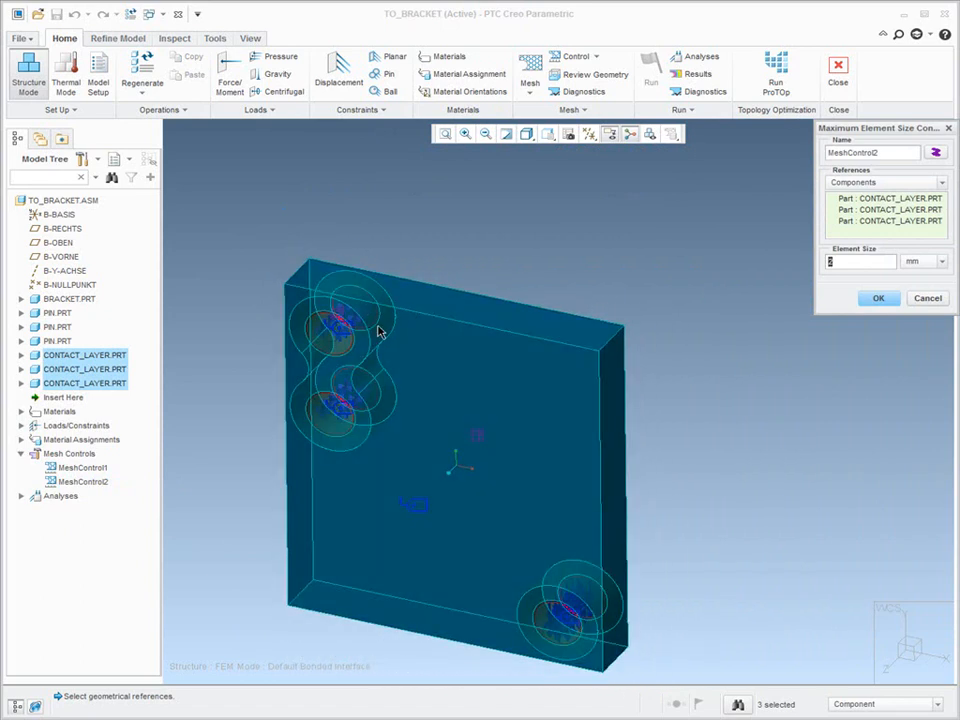
{"action": "left_click", "coordinate": [929, 306]}
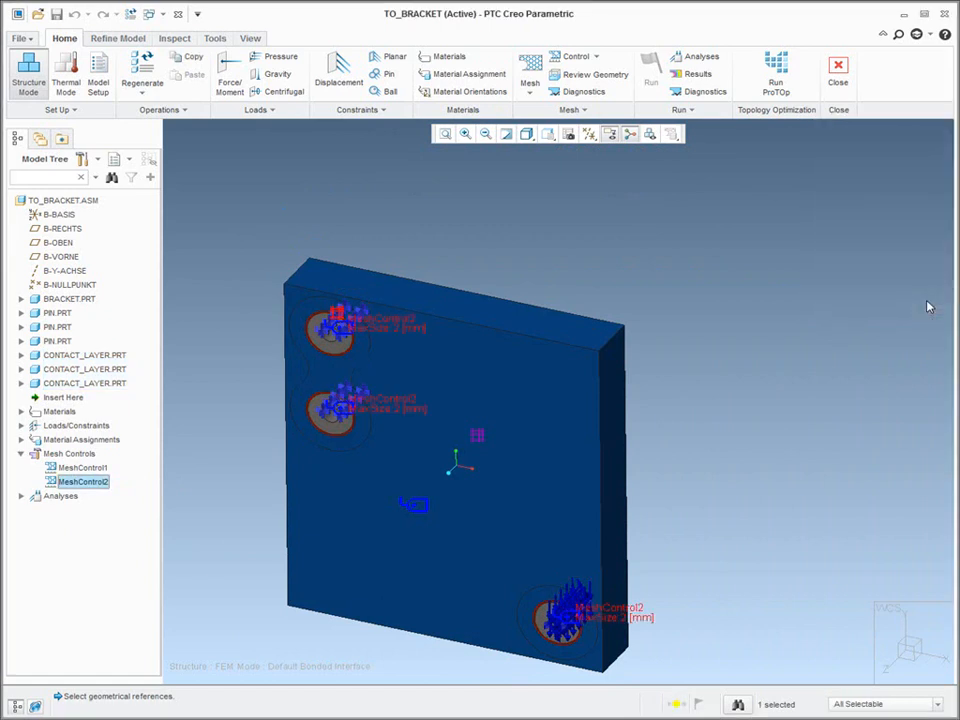
- List the static analyses and review the constraint set and load set used by static_120_degree
{"action": "left_click", "coordinate": [21, 496]}
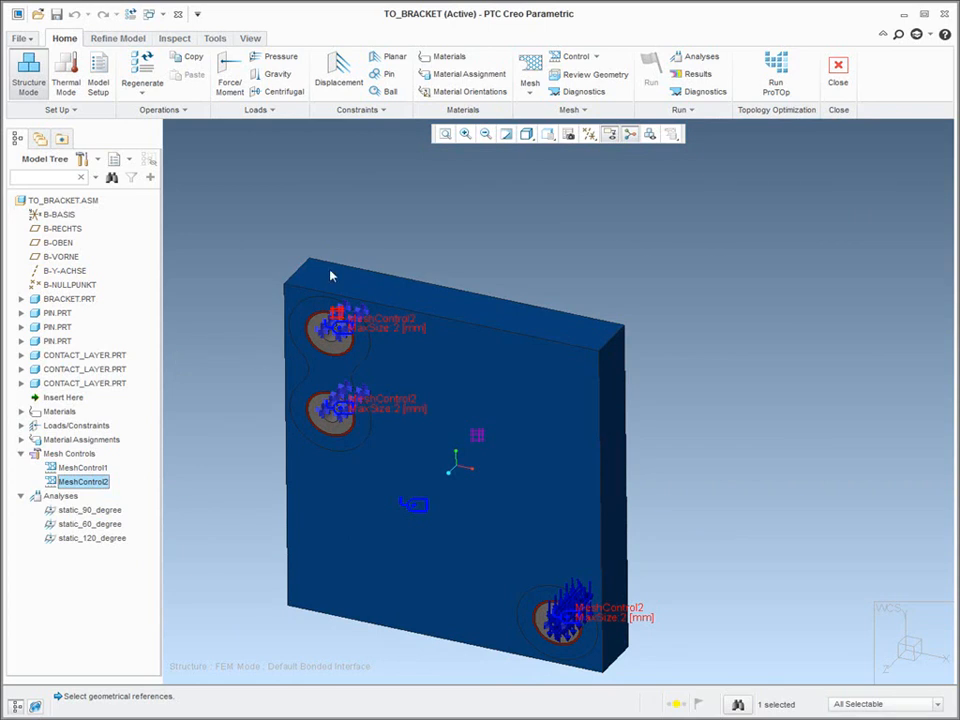
{"action": "left_click", "coordinate": [694, 62]}
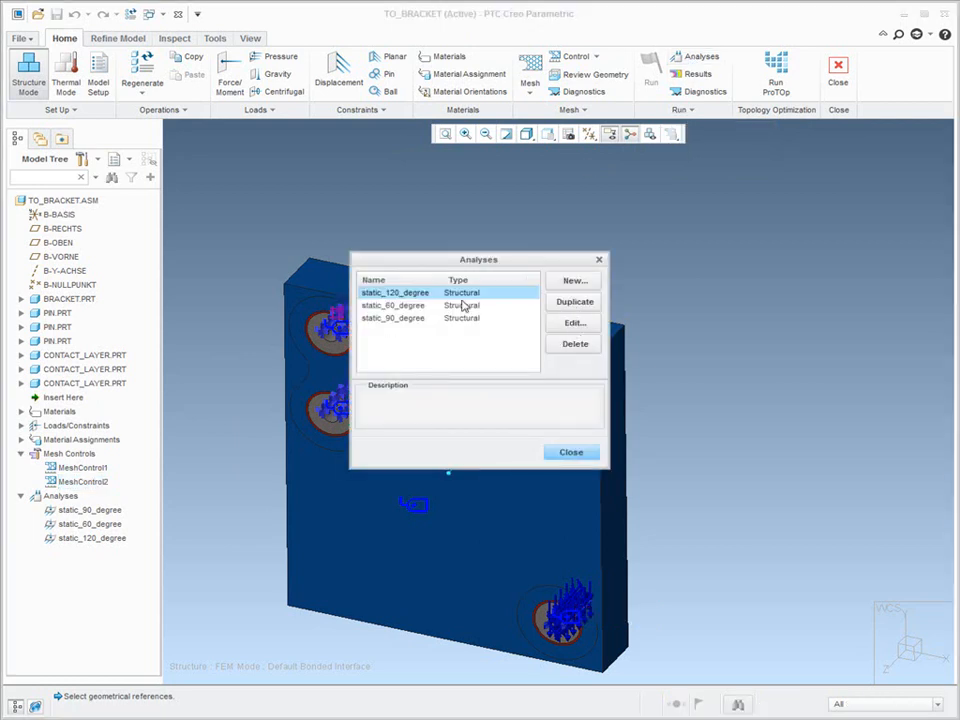
{"action": "left_click", "coordinate": [566, 323]}
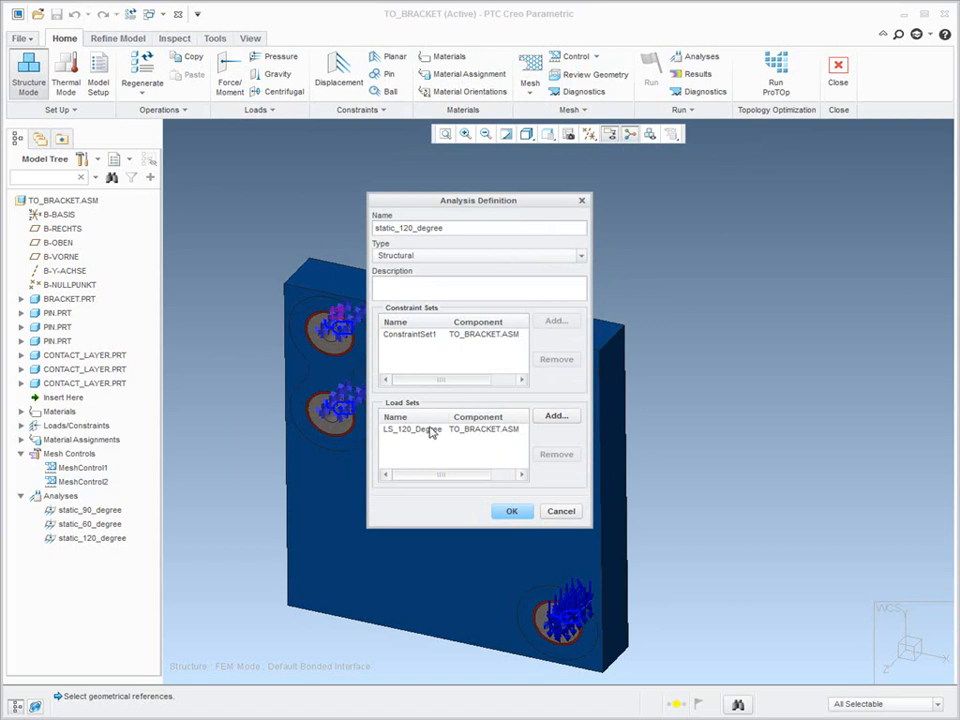
{"action": "left_click", "coordinate": [511, 511]}
{"action": "left_click", "coordinate": [571, 453]}
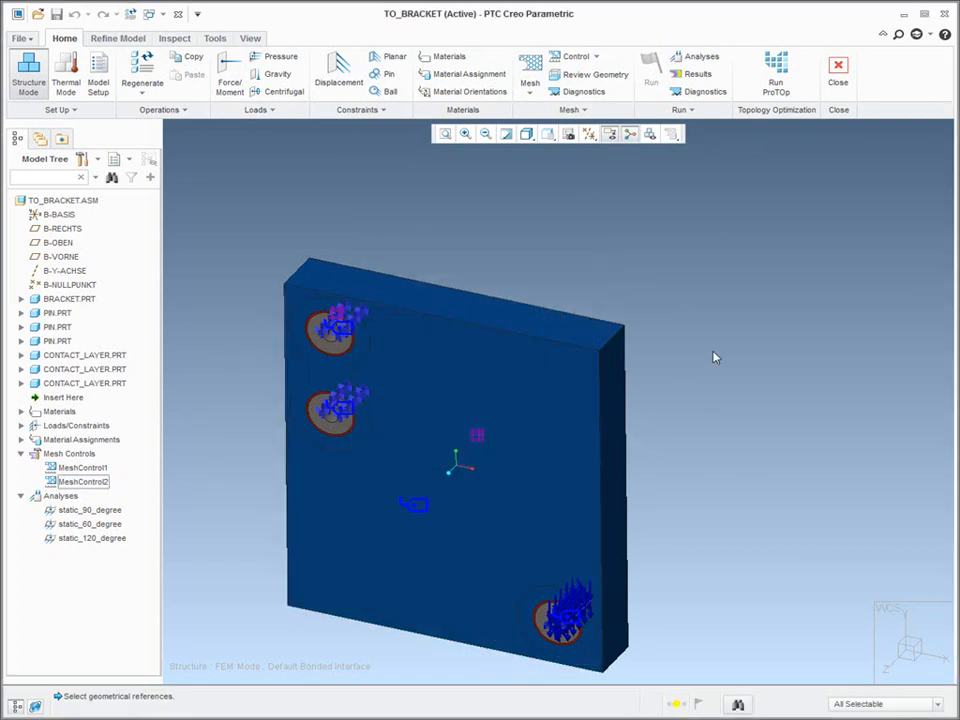
- Generate the FEM mesh of the bracket assembly, dismiss the element quality checks and inspect the mesh around the bracket's corner
{"action": "scroll", "coordinate": [715, 357], "scroll_direction": "down", "scroll_amount": 2}
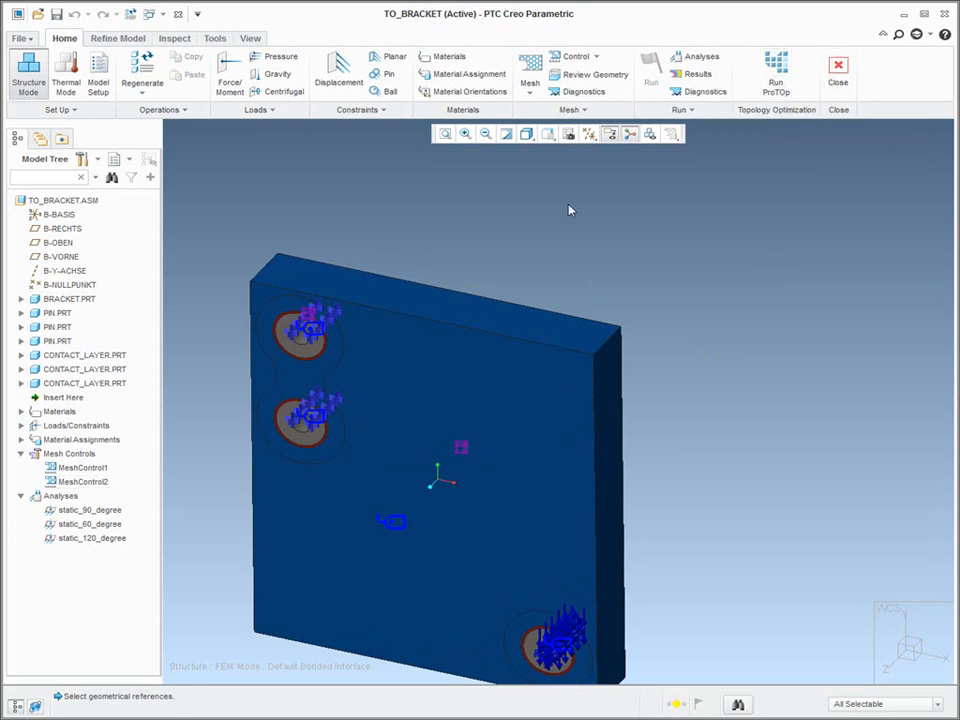
{"action": "left_click", "coordinate": [536, 74]}
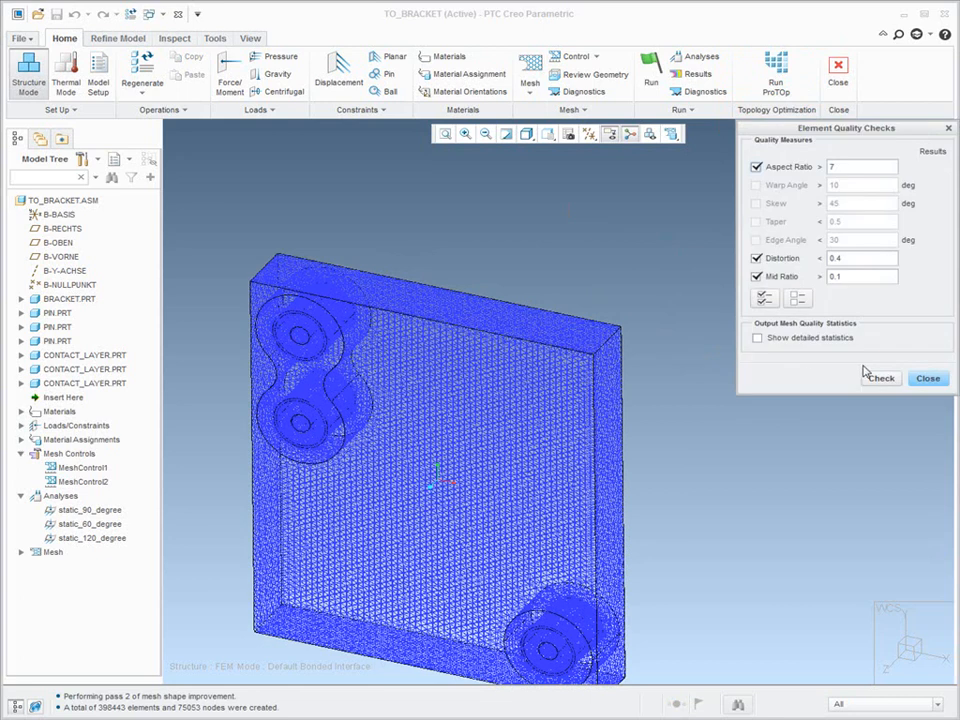
{"action": "middle_click_drag", "start_coordinate": [566, 377], "coordinate": [561, 392]}
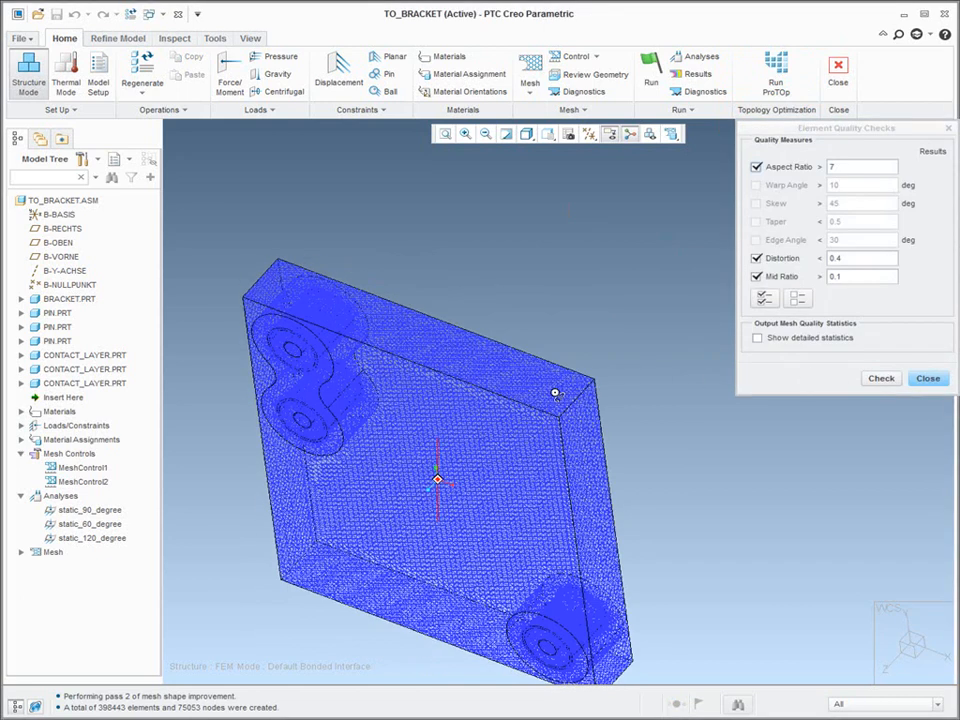
{"action": "left_click", "coordinate": [927, 379]}
{"action": "scroll", "coordinate": [641, 396], "scroll_direction": "up", "scroll_amount": 5}
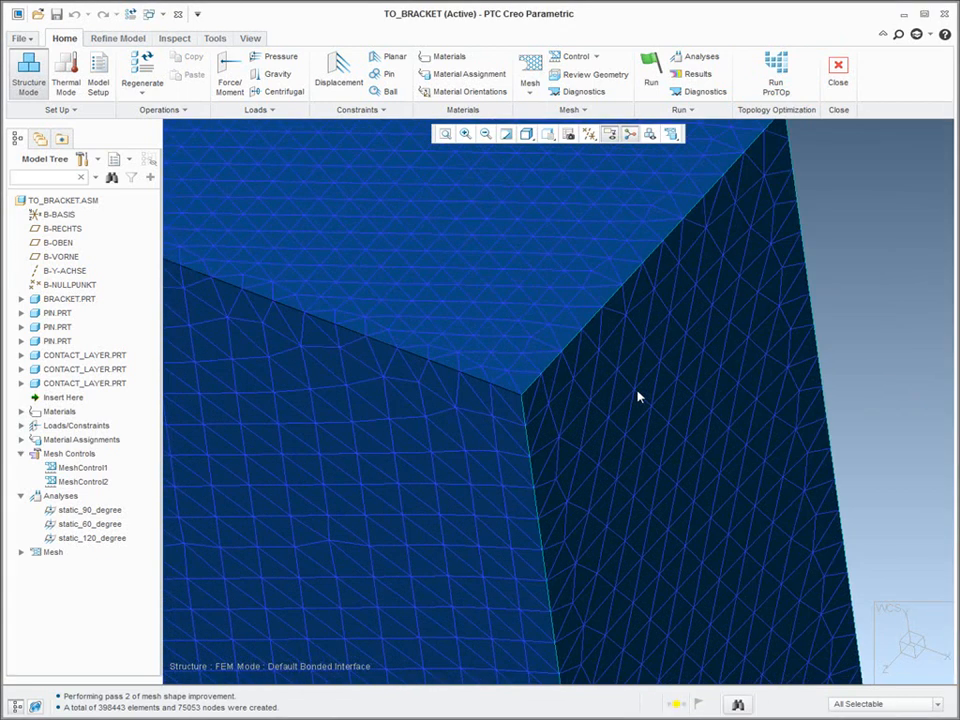
{"action": "scroll", "coordinate": [572, 398], "scroll_direction": "down", "scroll_amount": 6}
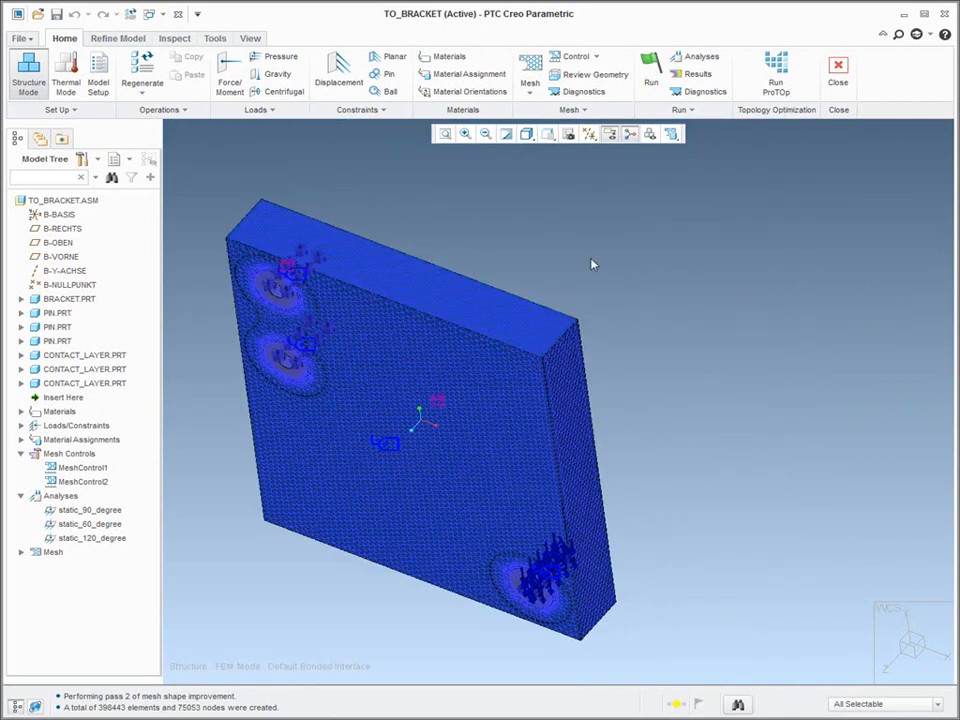
{"action": "middle_click_drag", "start_coordinate": [591, 264], "coordinate": [696, 264]}
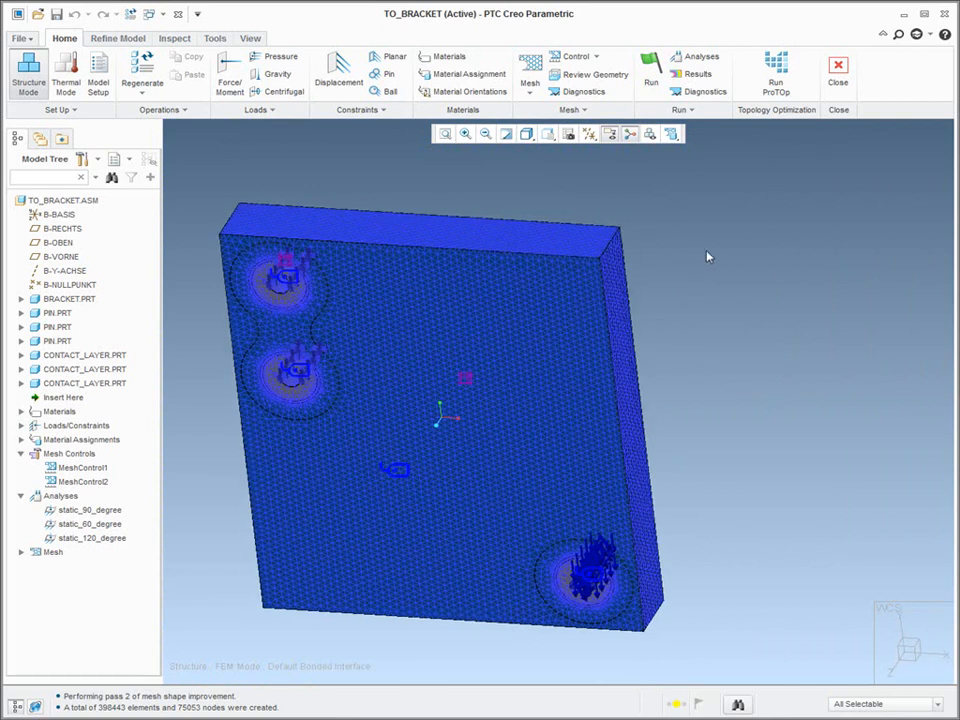
- Launch ProTOp with the meshed bracket model and review the imported static load cases
{"action": "left_click", "coordinate": [776, 72]}
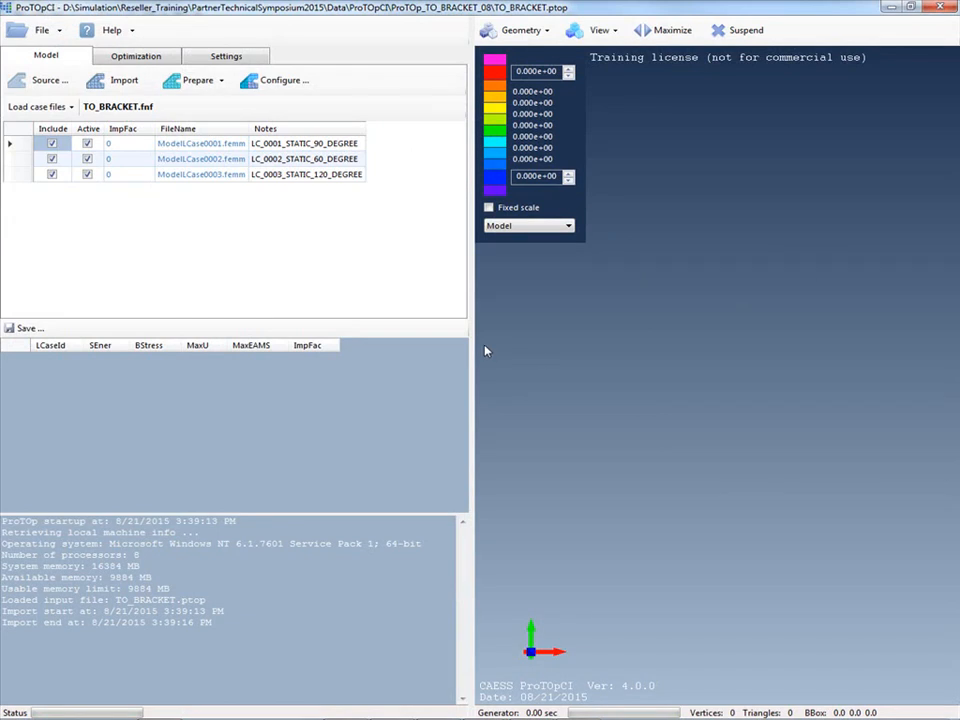
{"action": "key", "text": "ctrl+2"}
{"action": "left_click_drag", "start_coordinate": [21, 190], "coordinate": [386, 116], "text": "ctrl"}
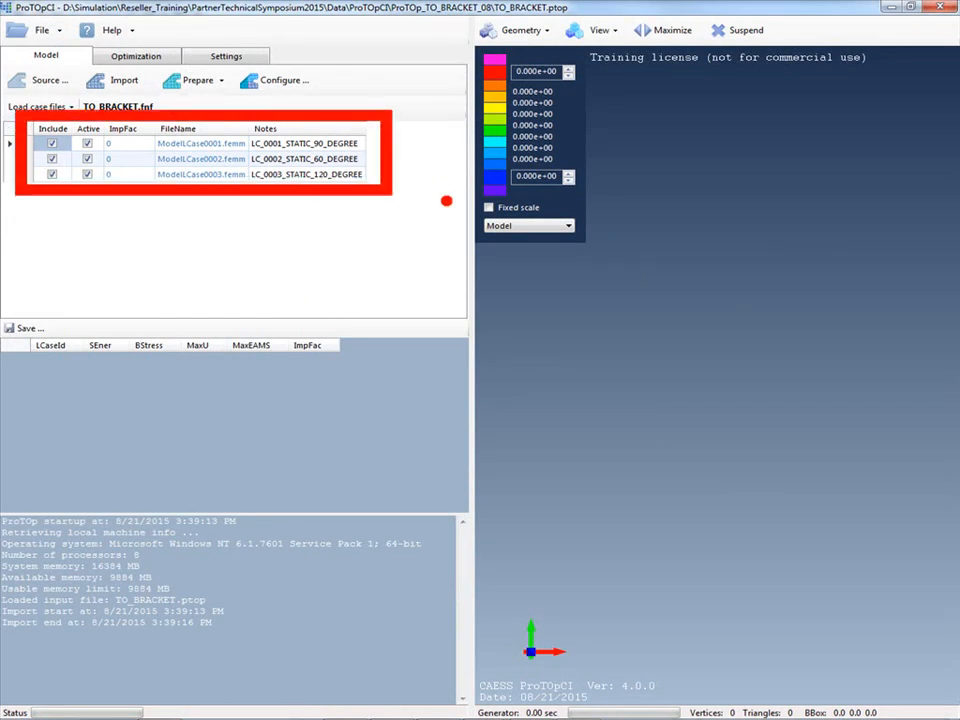
{"action": "key", "text": "Escape"}
- Display the bracket model through the Configuration Tool, close the tool and turn on the wireframe display of the mesh
{"action": "left_click", "coordinate": [290, 88]}
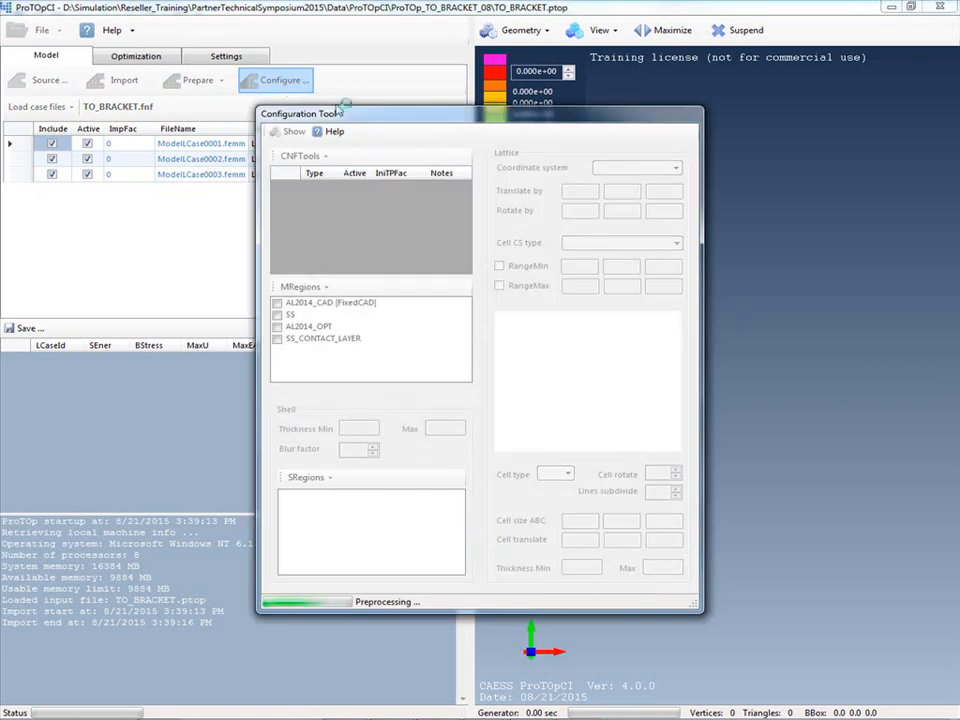
{"action": "left_click", "coordinate": [300, 135]}
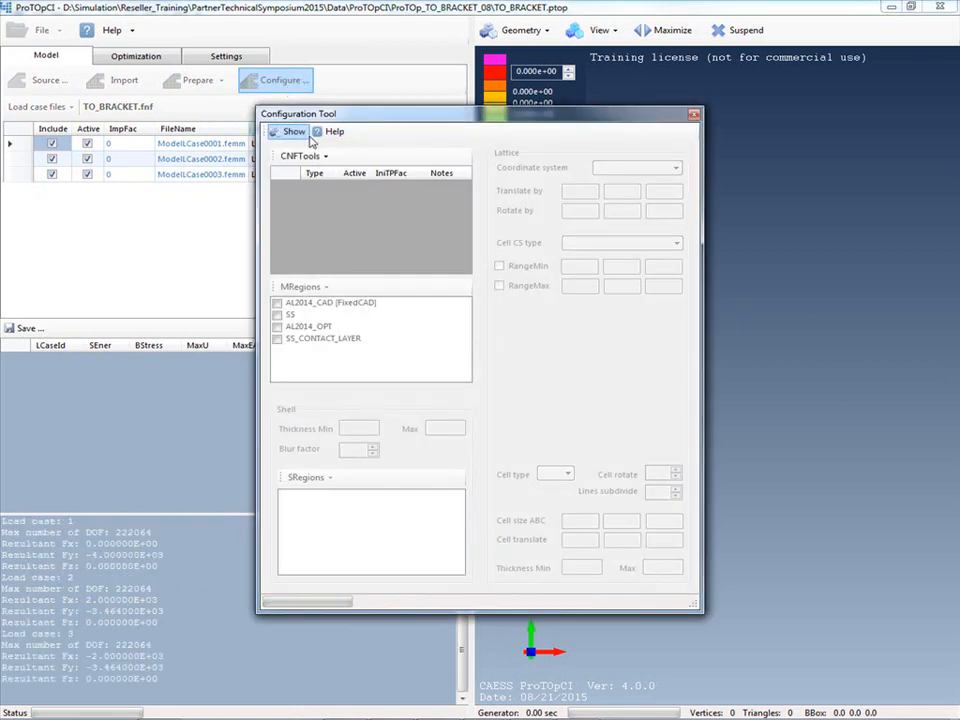
{"action": "left_click", "coordinate": [695, 116]}
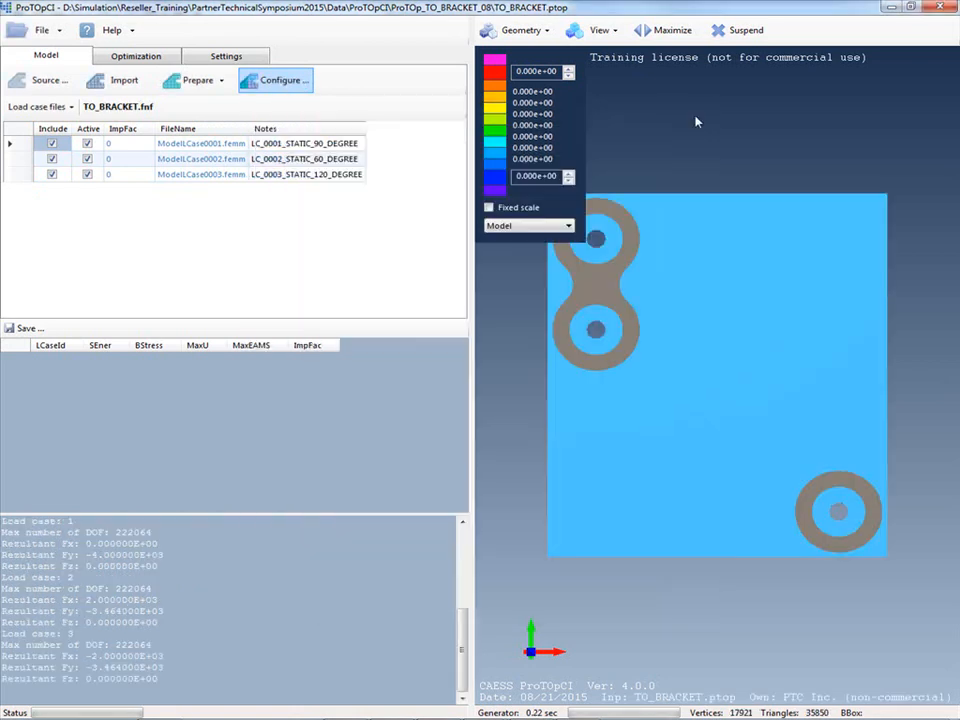
{"action": "left_click", "coordinate": [599, 30]}
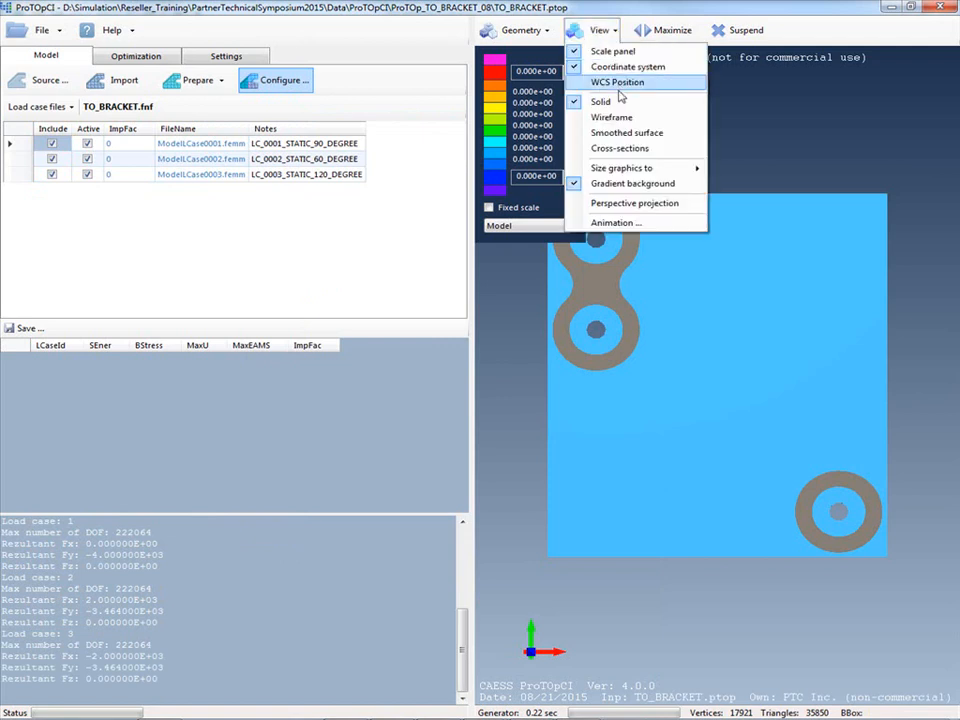
{"action": "left_click", "coordinate": [613, 118]}
{"action": "middle_click_drag", "start_coordinate": [771, 246], "coordinate": [714, 180]}
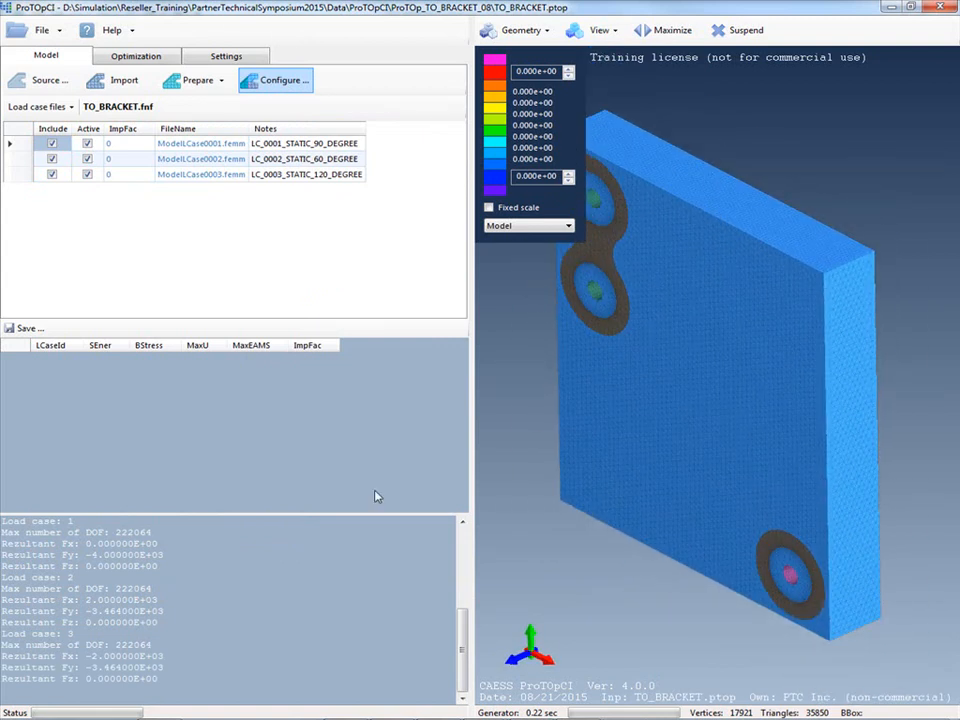
- Set the type of the AL2014_CAD and SS material regions to Fixed in the Material Regions Tool
{"action": "left_click", "coordinate": [213, 85]}
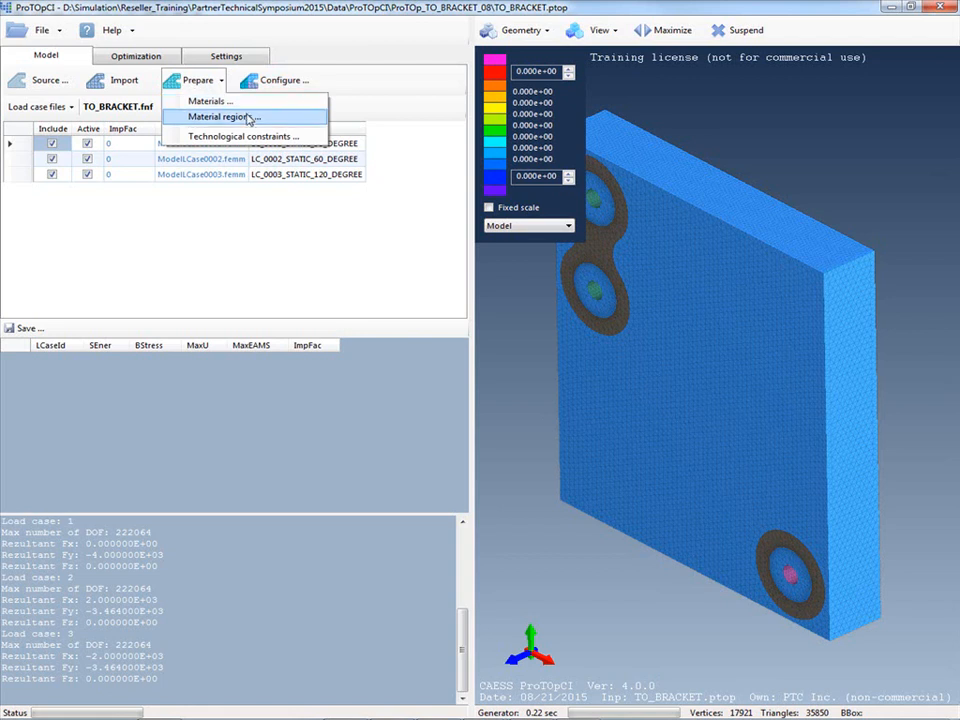
{"action": "left_click", "coordinate": [249, 118]}
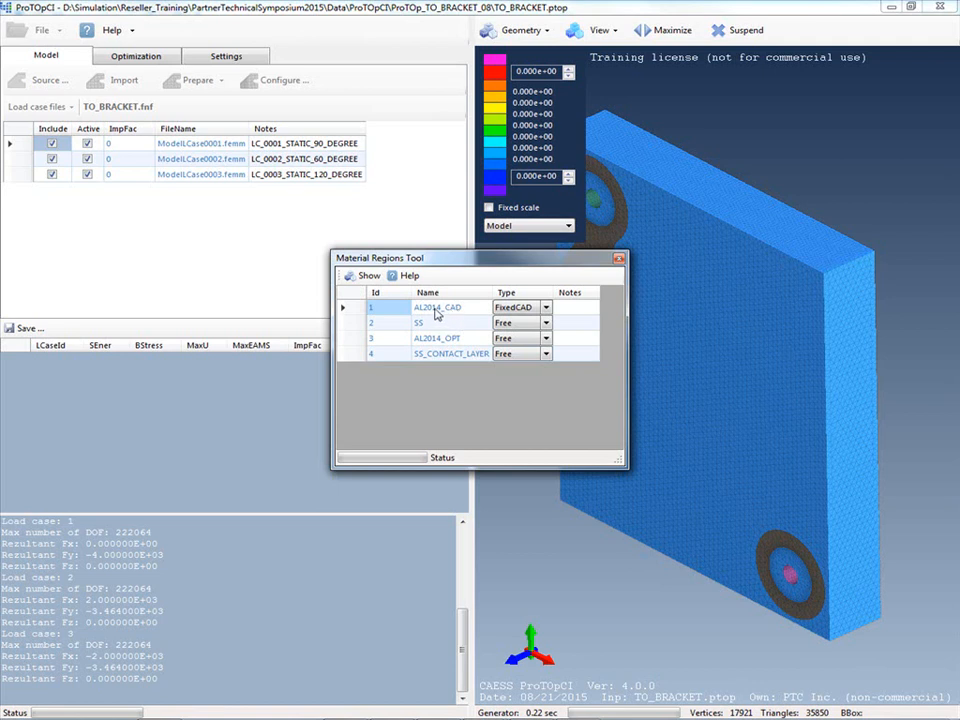
{"action": "left_click", "coordinate": [546, 310]}
{"action": "left_click", "coordinate": [546, 310]}
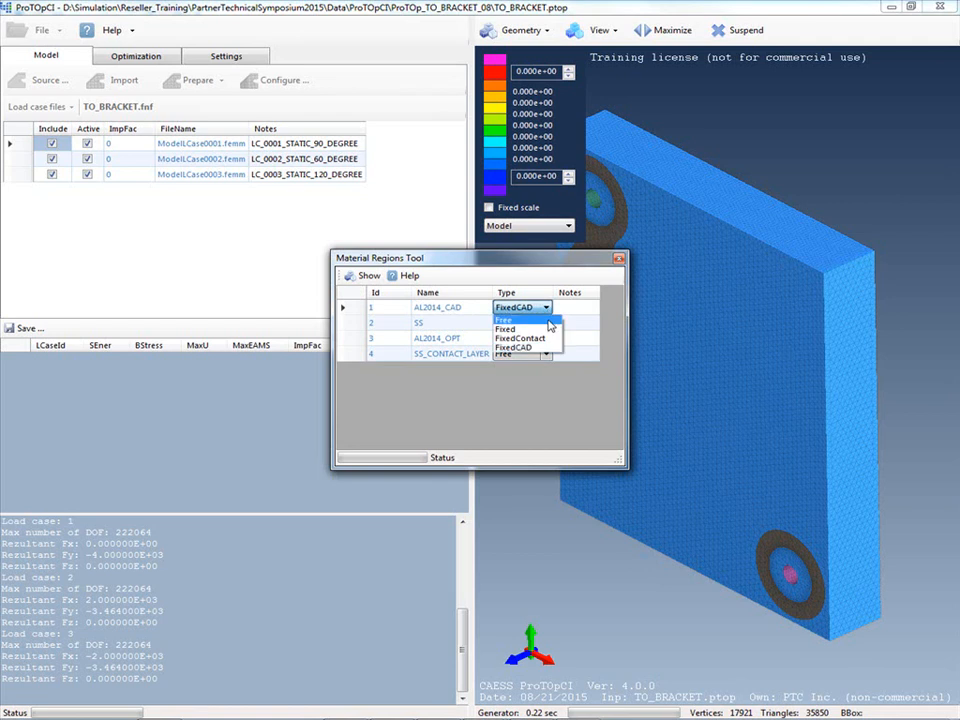
{"action": "left_click", "coordinate": [548, 320]}
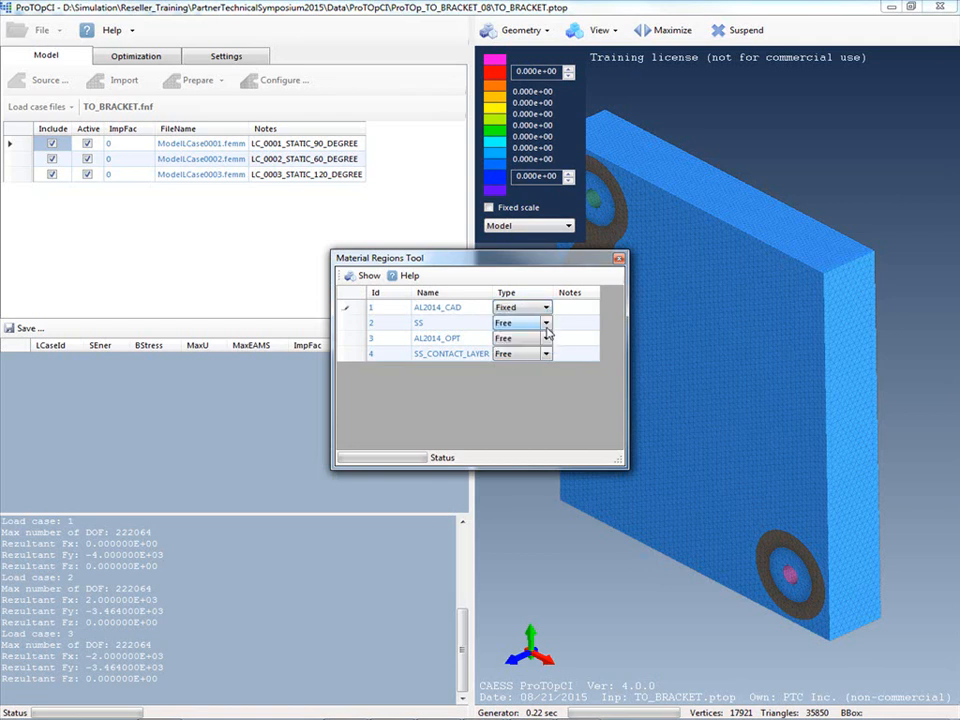
{"action": "left_click", "coordinate": [546, 326]}
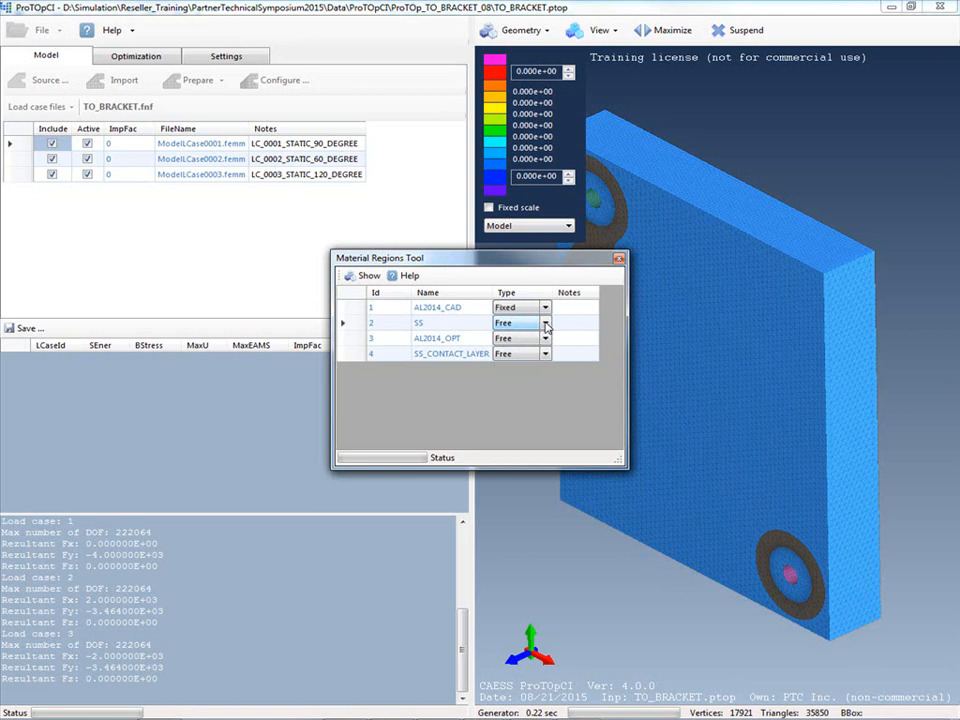
{"action": "left_click", "coordinate": [547, 326]}
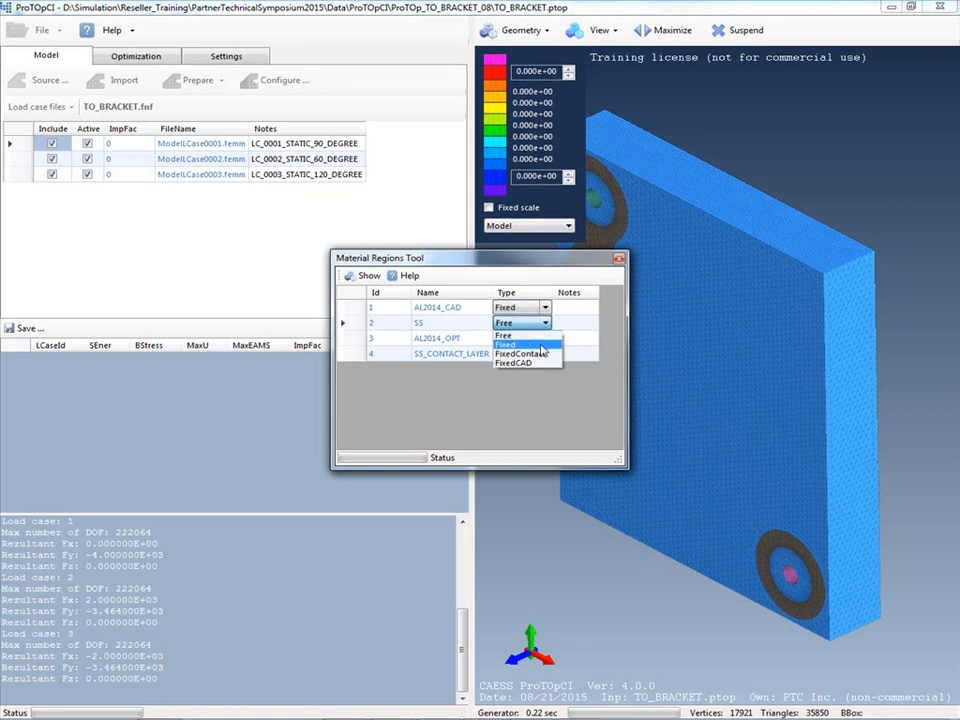
{"action": "left_click", "coordinate": [546, 341]}
- Keep the AL2014_OPT material region as Free and set SS_CONTACT_LAYER to FixedContact
{"action": "left_click", "coordinate": [546, 340]}
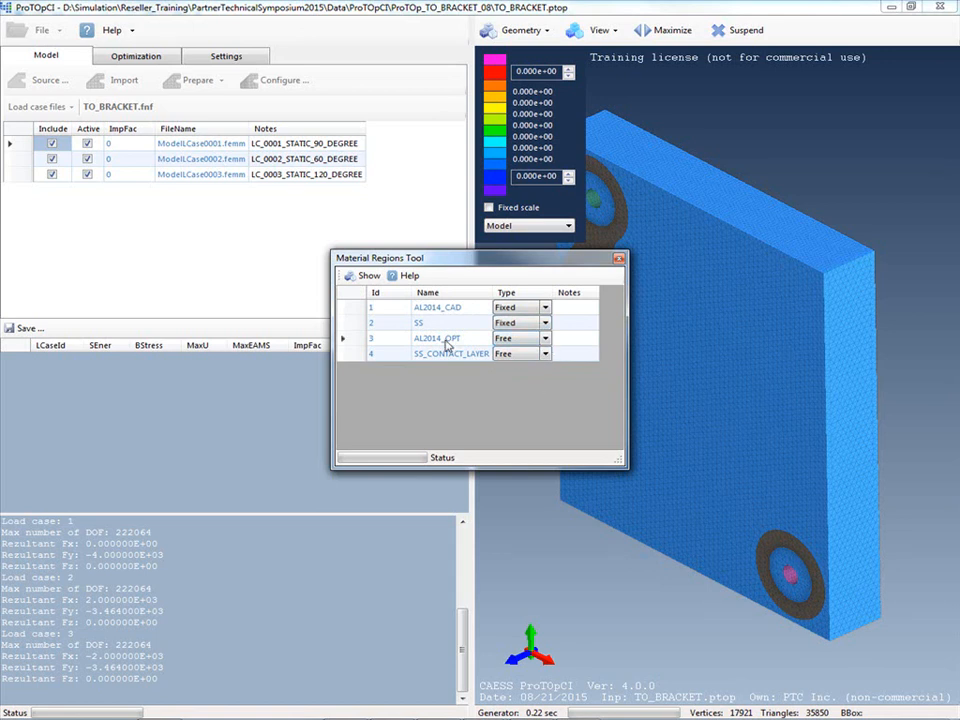
{"action": "left_click", "coordinate": [545, 340]}
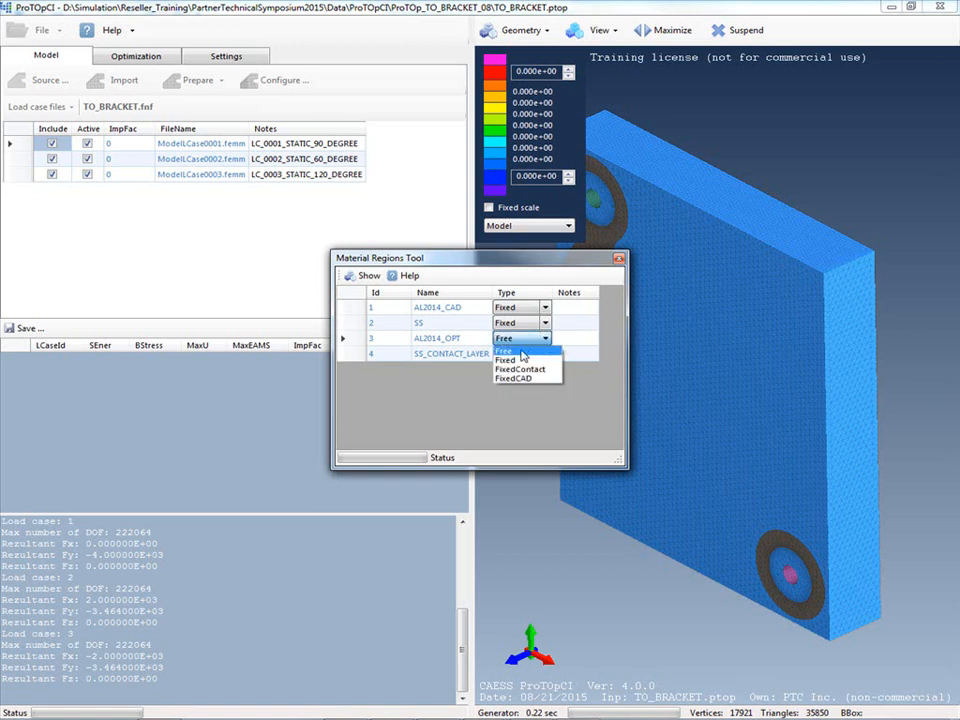
{"action": "left_click", "coordinate": [521, 351]}
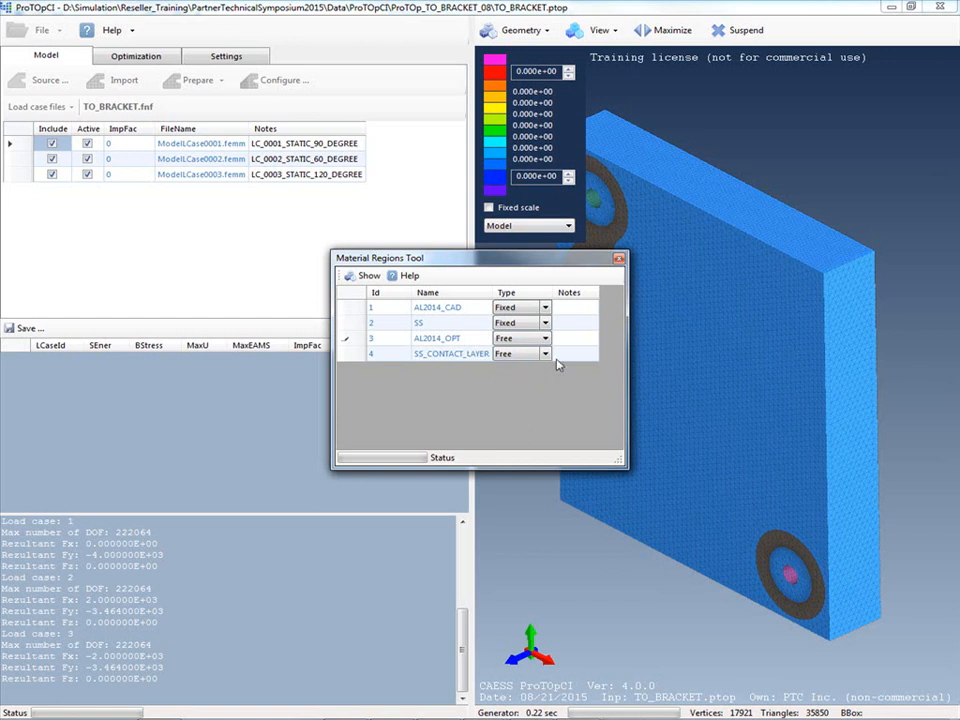
{"action": "left_click", "coordinate": [545, 355]}
{"action": "left_click", "coordinate": [545, 355]}
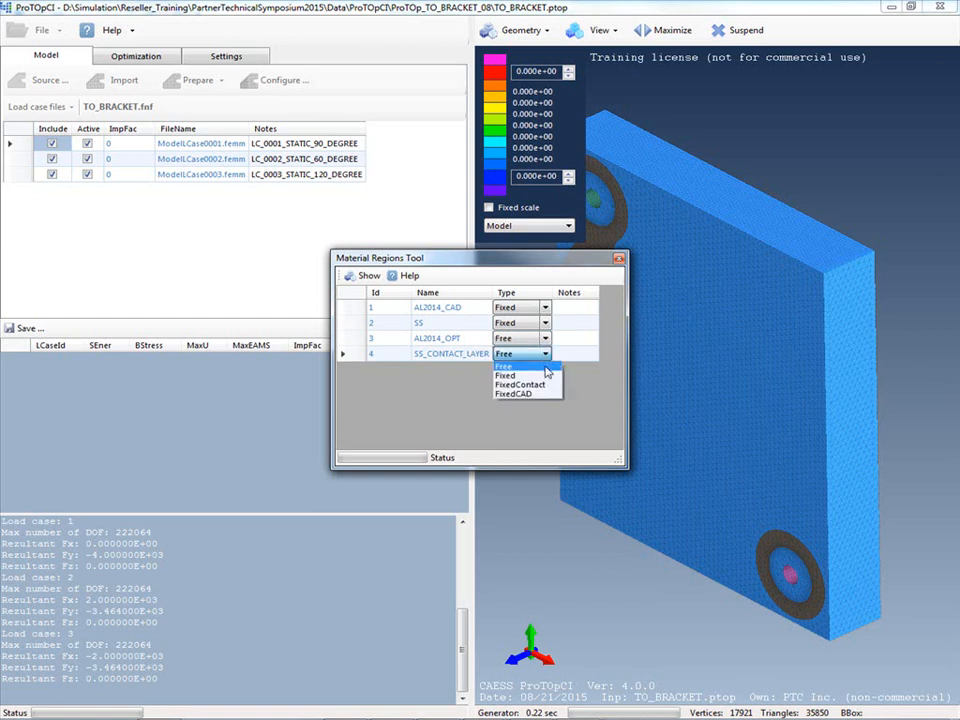
{"action": "left_click", "coordinate": [543, 386]}
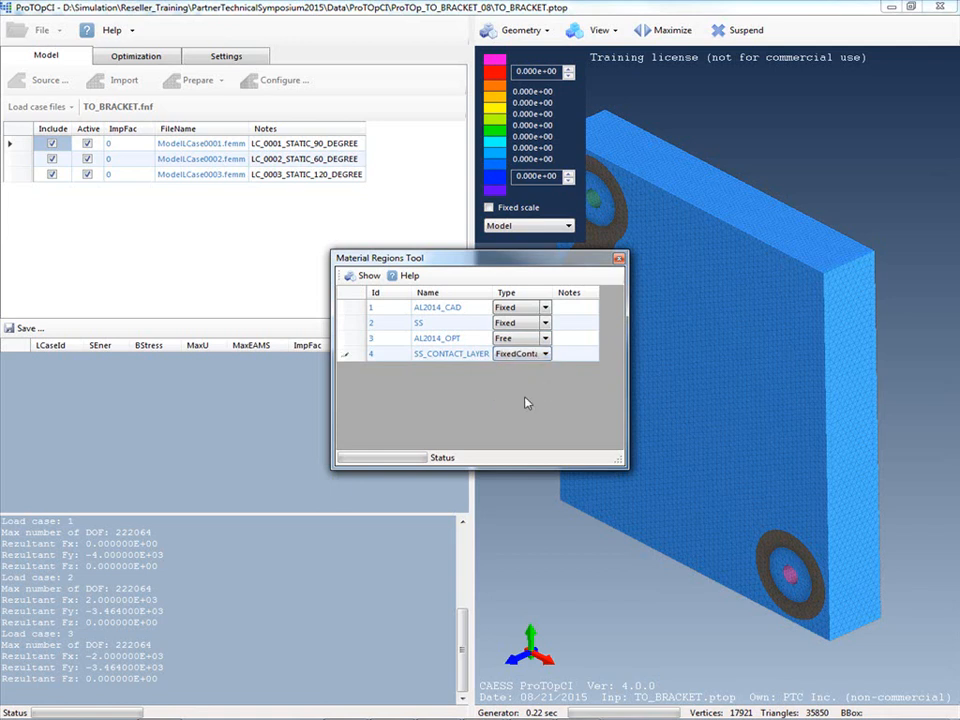
- Redraw the model with the assigned region types, inspect the regions around the pins and close the Material Regions Tool
{"action": "left_click", "coordinate": [368, 276]}
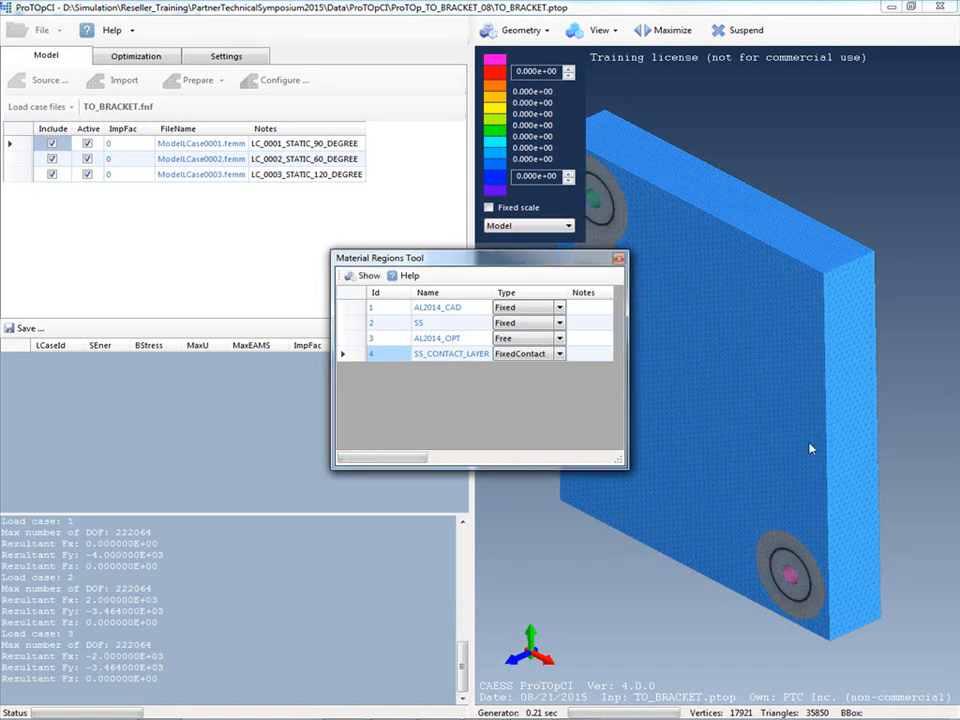
{"action": "left_click_drag", "start_coordinate": [600, 266], "coordinate": [466, 314]}
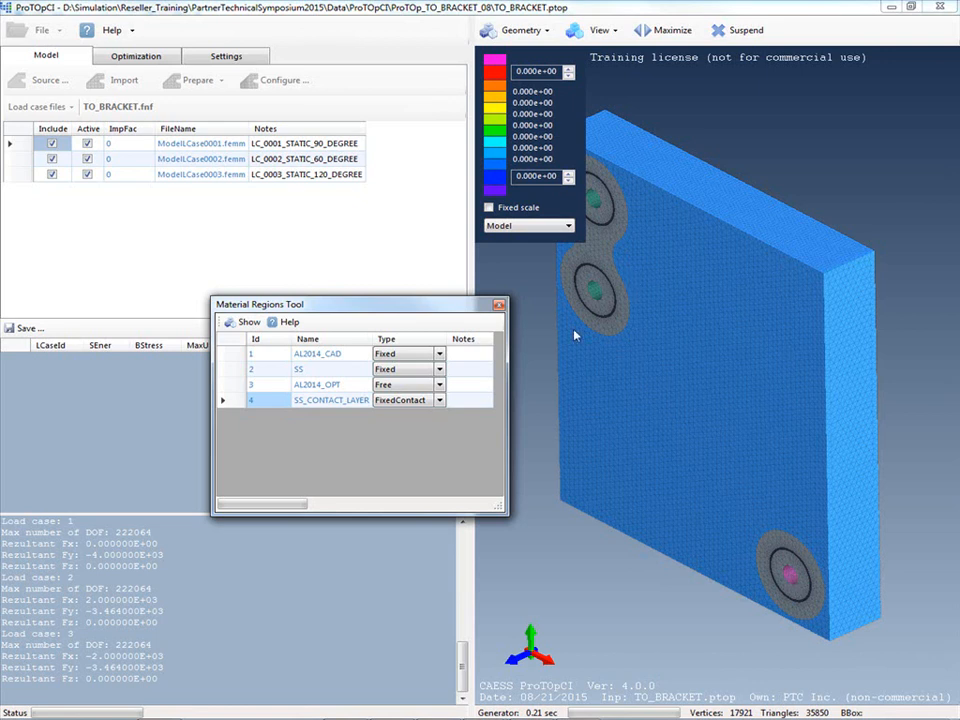
{"action": "left_click", "coordinate": [498, 305]}
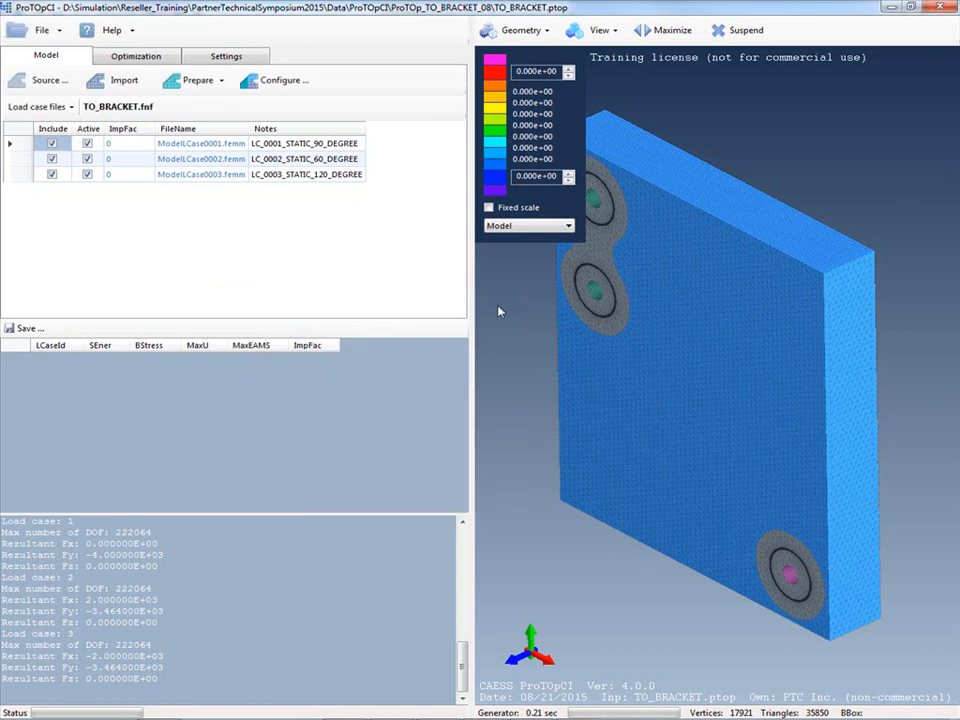
- Add a PlaneSym technological constraint for the AL2014_OPT region, referenced to the WCS, and show it on the model
{"action": "left_click", "coordinate": [221, 84]}
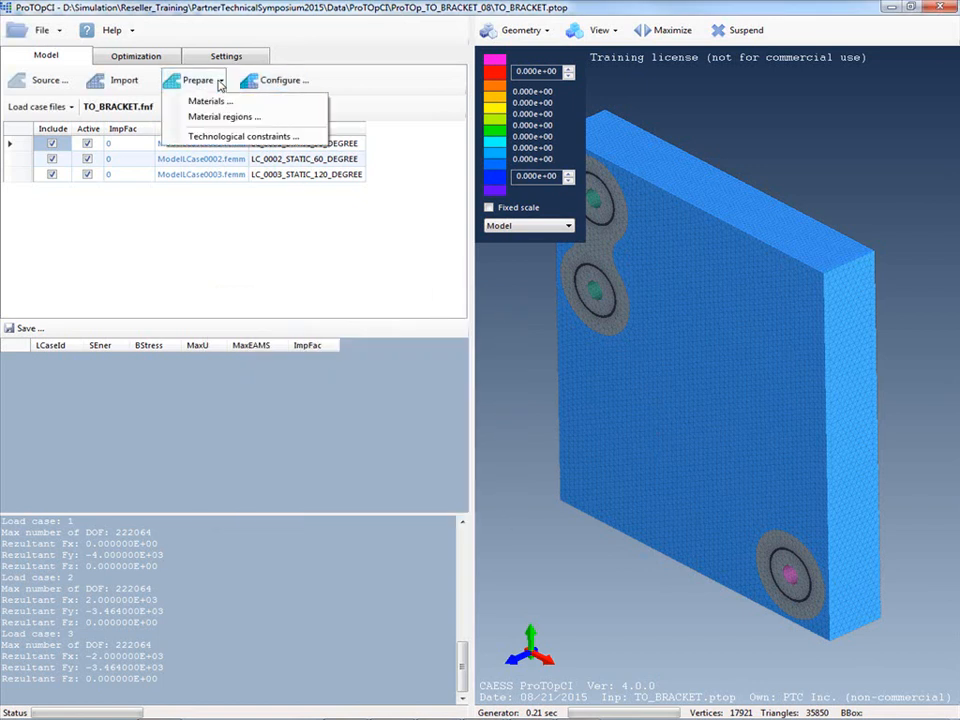
{"action": "left_click", "coordinate": [238, 137]}
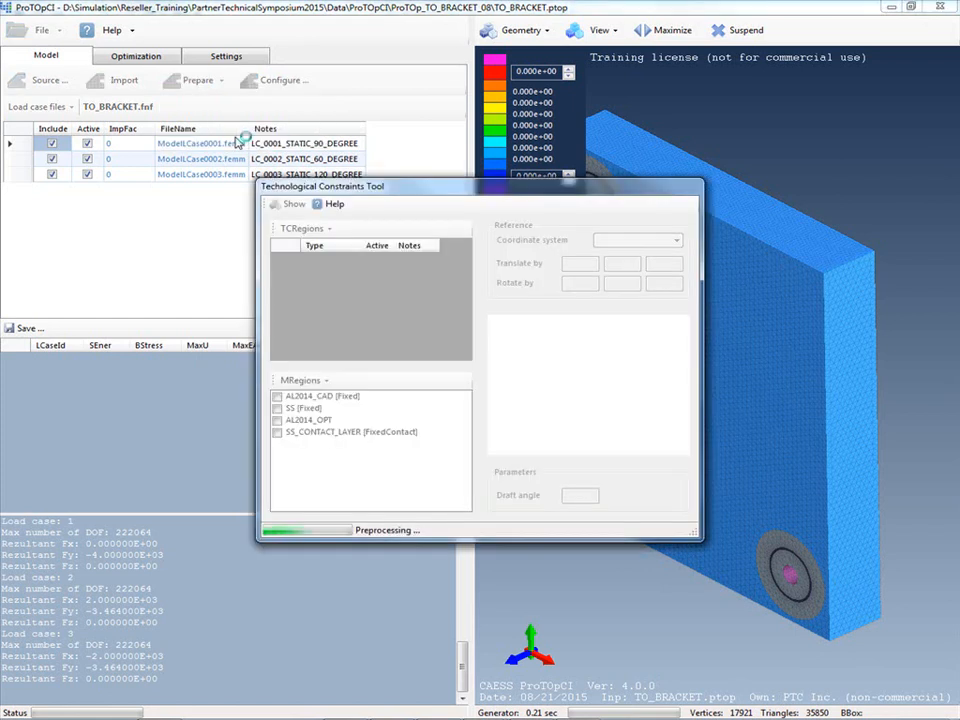
{"action": "left_click", "coordinate": [328, 229]}
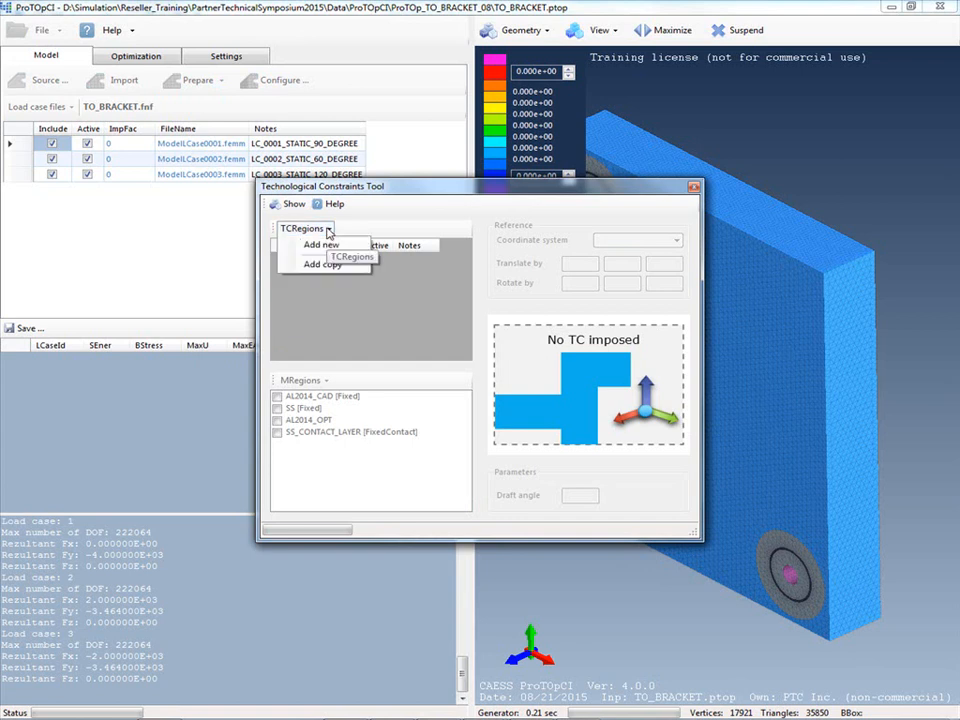
{"action": "left_click", "coordinate": [320, 245]}
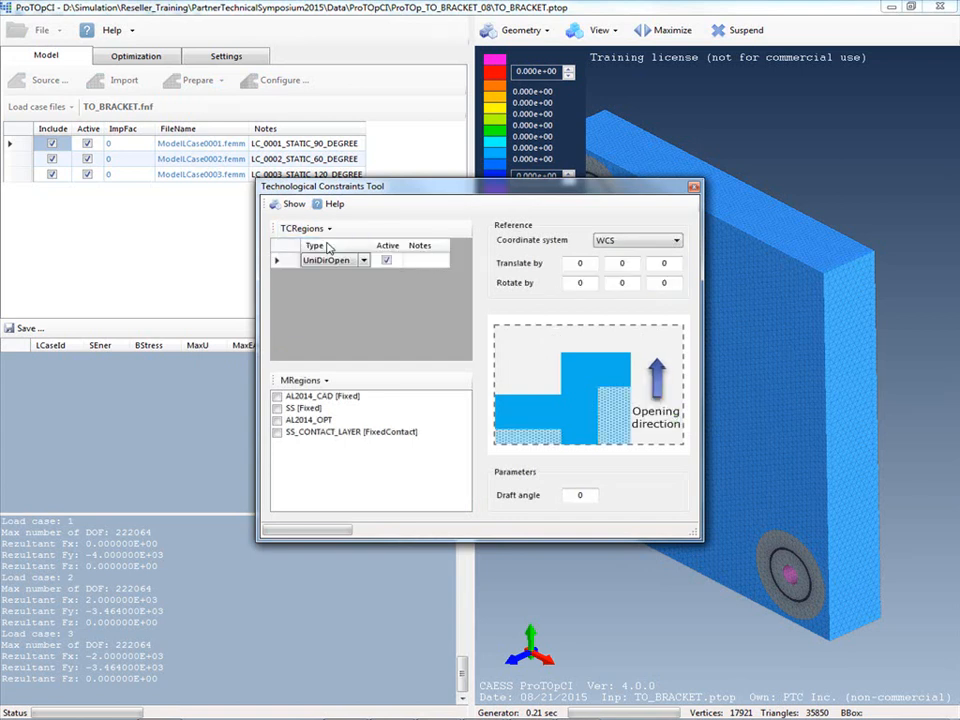
{"action": "left_click", "coordinate": [278, 421]}
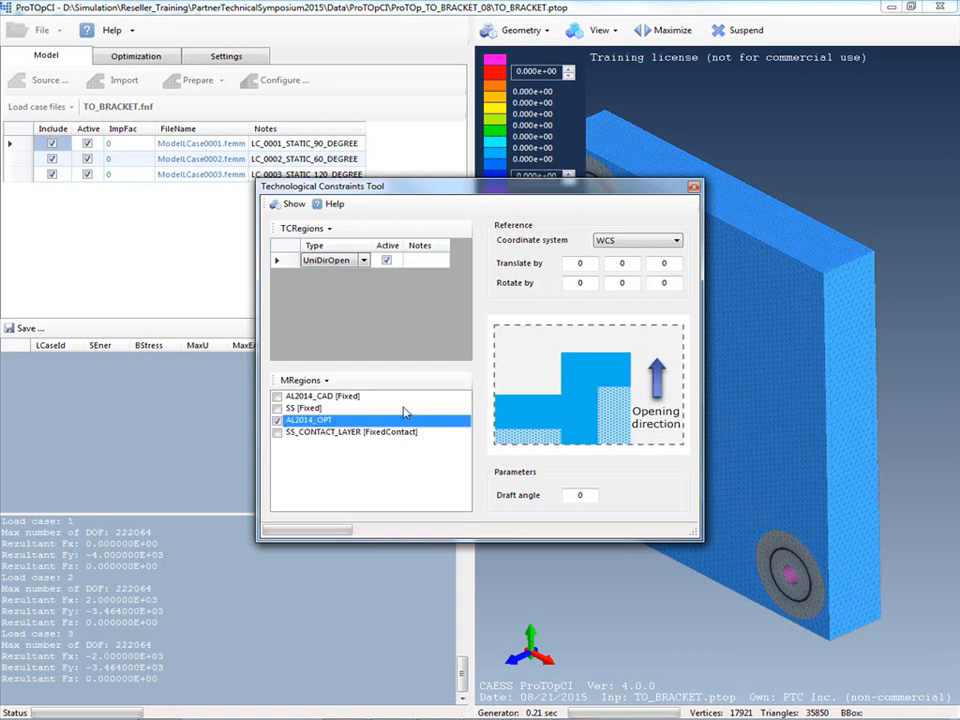
{"action": "left_click", "coordinate": [364, 260]}
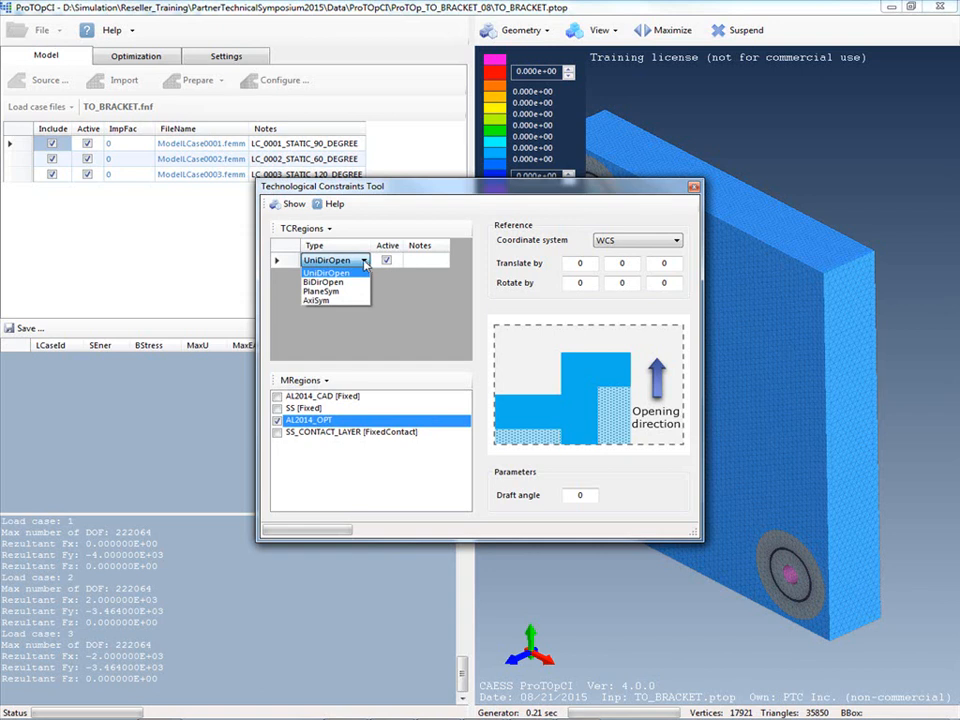
{"action": "left_click", "coordinate": [336, 292]}
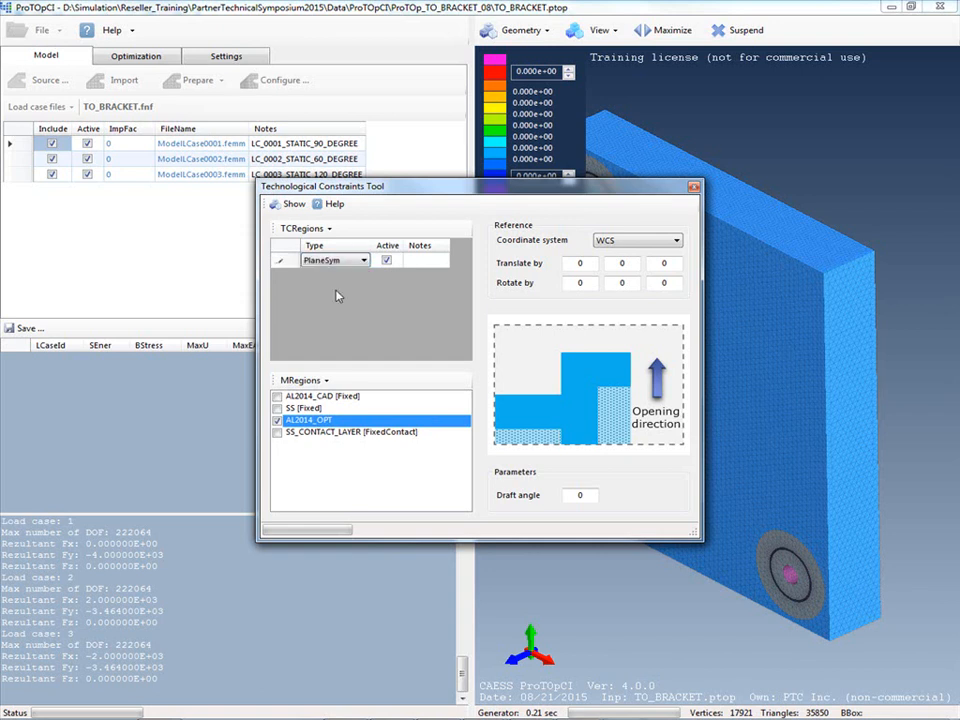
{"action": "left_click", "coordinate": [288, 204]}
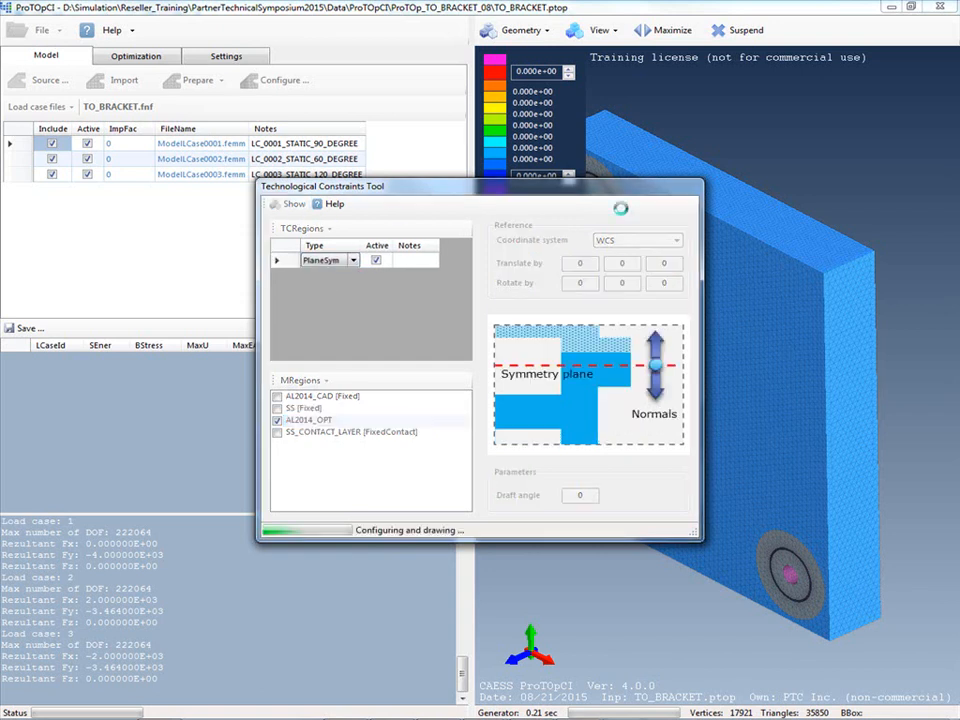
- Change the AL2014_OPT technological constraint type to BiDirOpen, show it on the model and close the Technological Constraints Tool
{"action": "left_click_drag", "start_coordinate": [850, 222], "coordinate": [823, 233]}
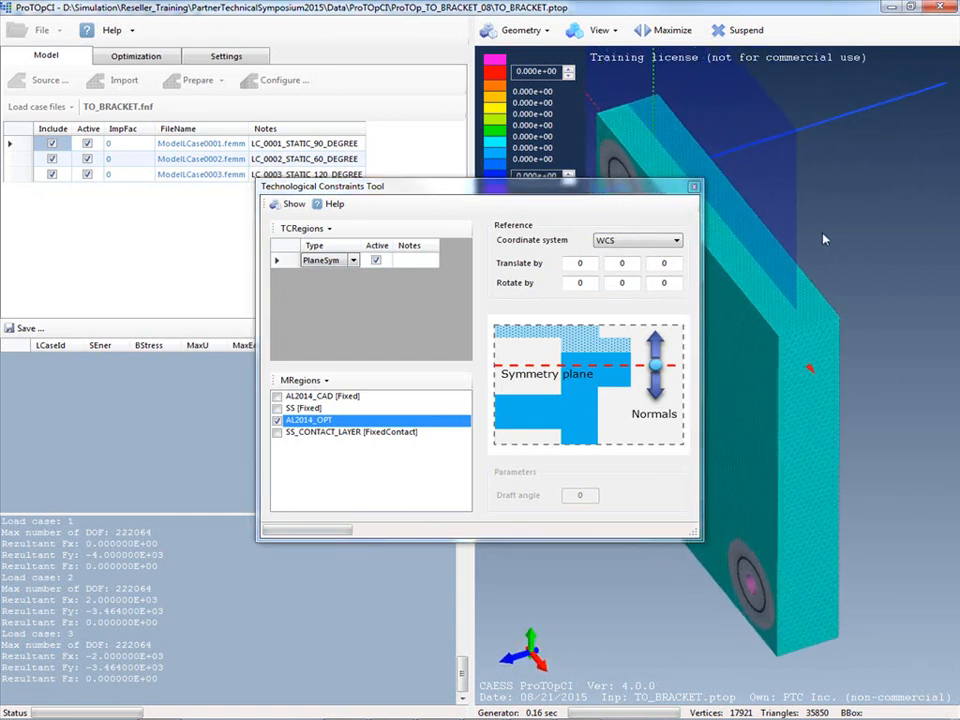
{"action": "left_click", "coordinate": [352, 261]}
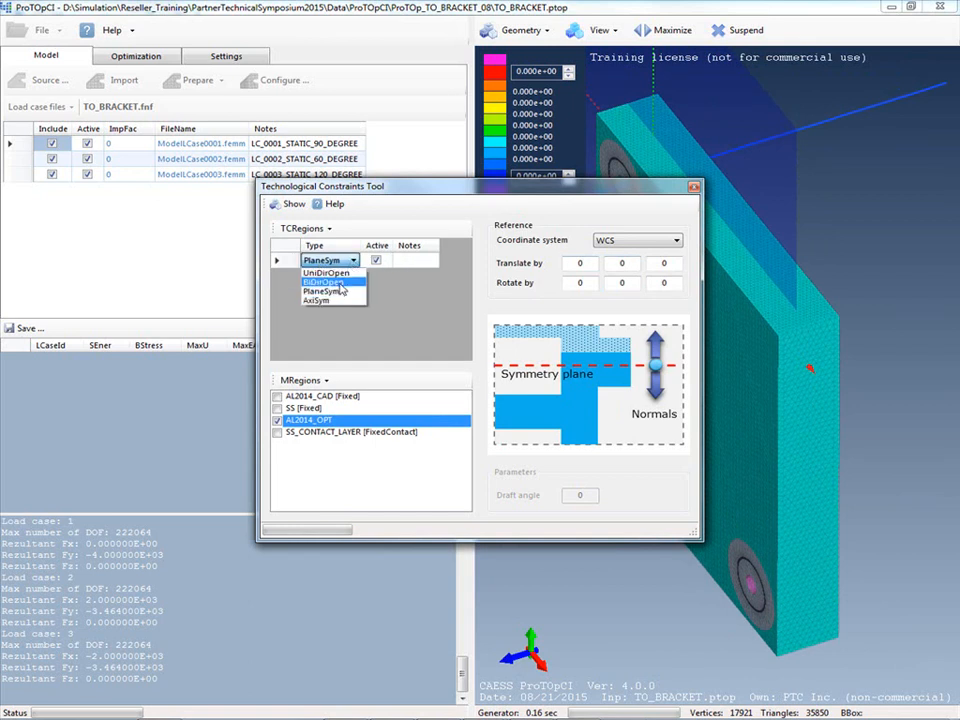
{"action": "left_click", "coordinate": [338, 283]}
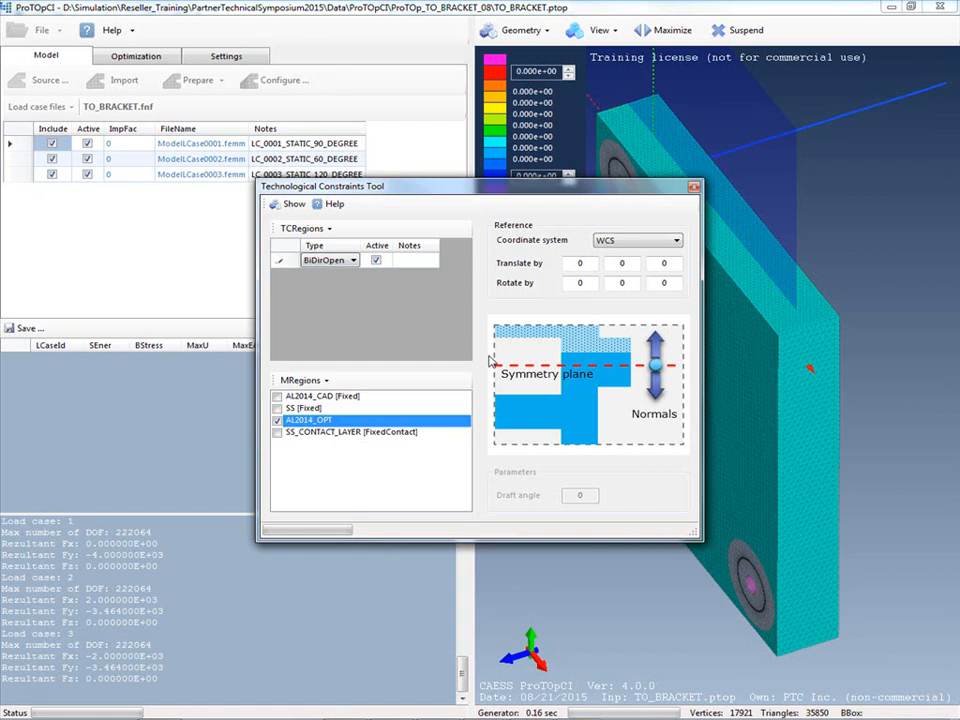
{"action": "left_click", "coordinate": [289, 204]}
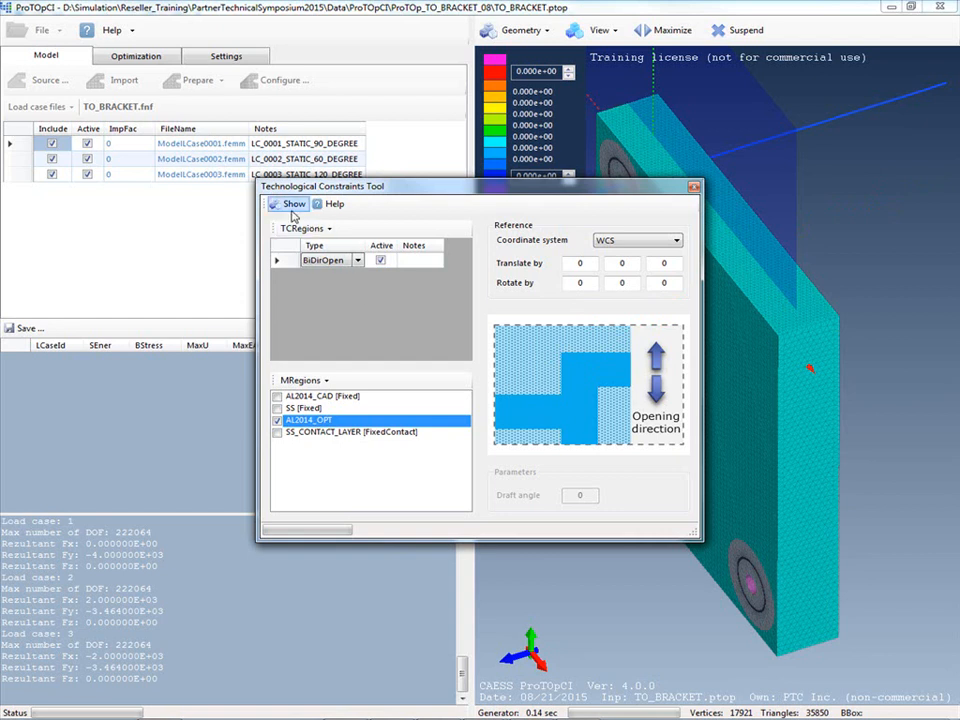
{"action": "left_click", "coordinate": [694, 189]}
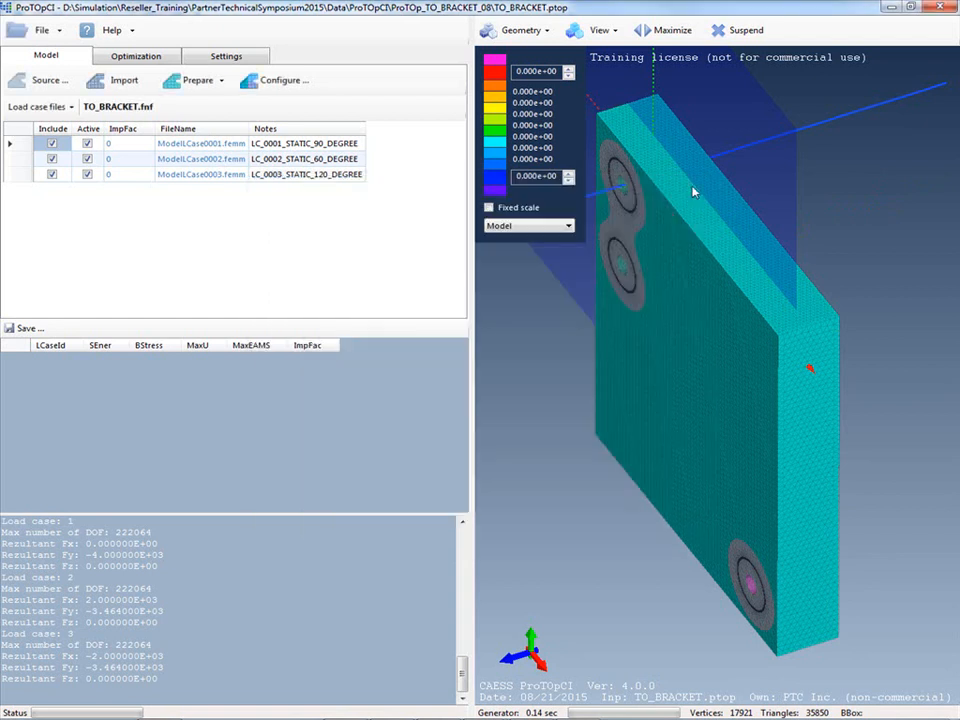
- Set the optimization's target volume part to 25% and start the optimization session
{"action": "left_click", "coordinate": [141, 60]}
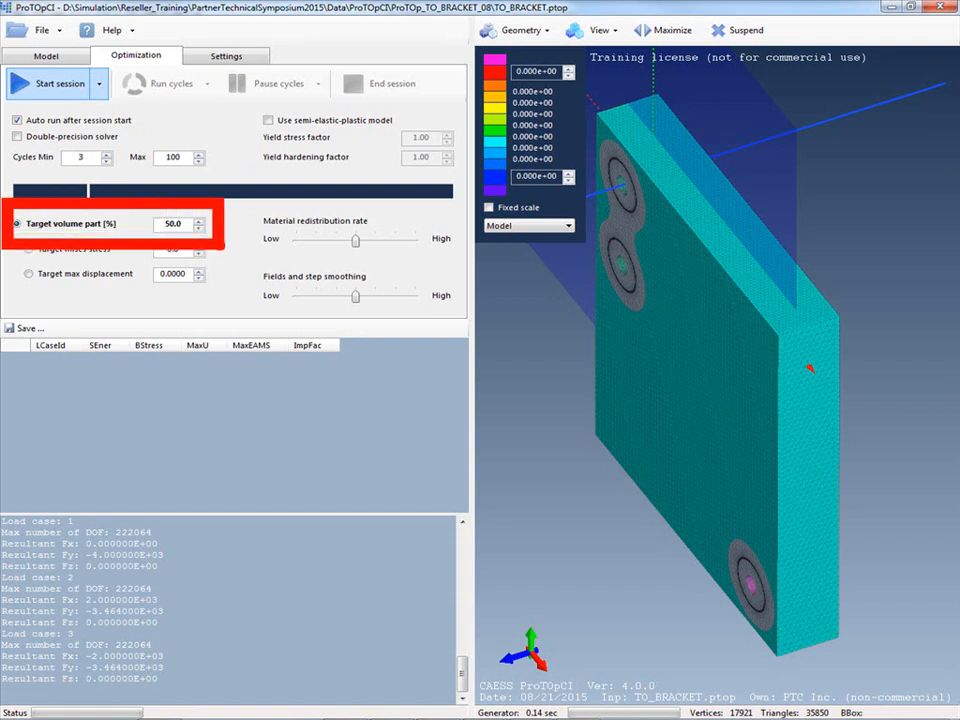
{"action": "double_click", "coordinate": [184, 226]}
{"action": "key", "text": "BackSpace"}
{"action": "type", "text": "25"}
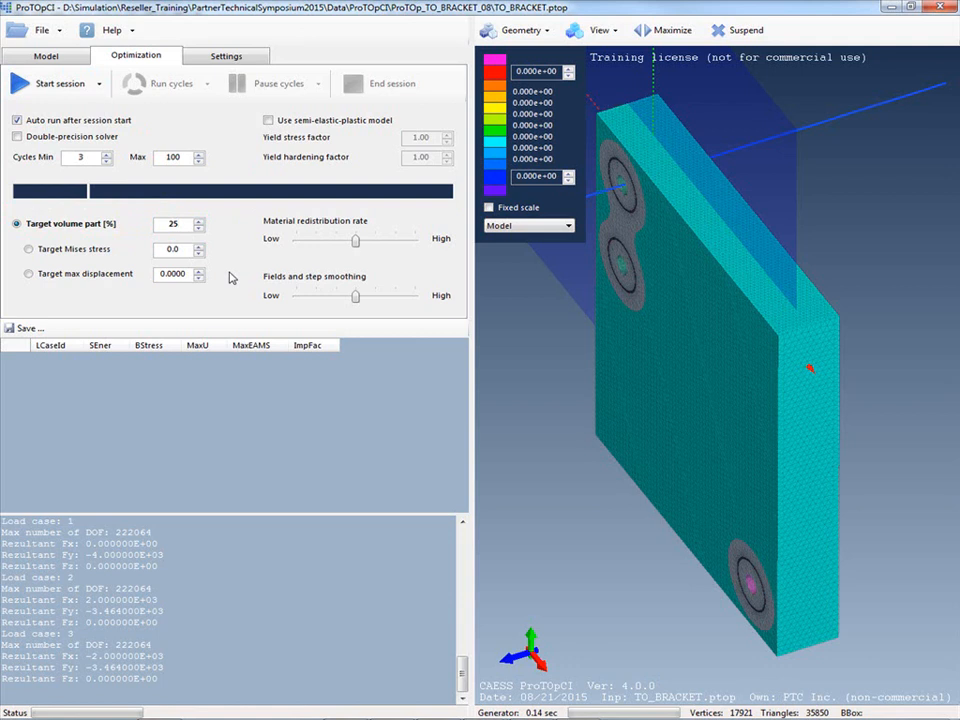
{"action": "left_click", "coordinate": [38, 87]}
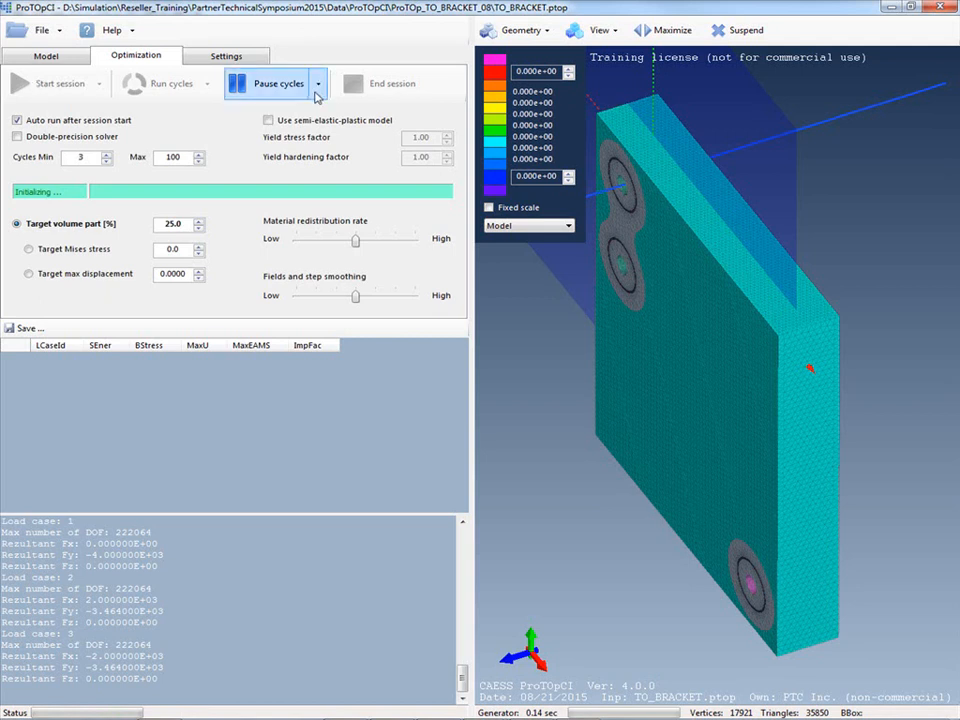
- Display the N Displacement results and inspect the bracket while the first cycles run
{"action": "left_click", "coordinate": [539, 227]}
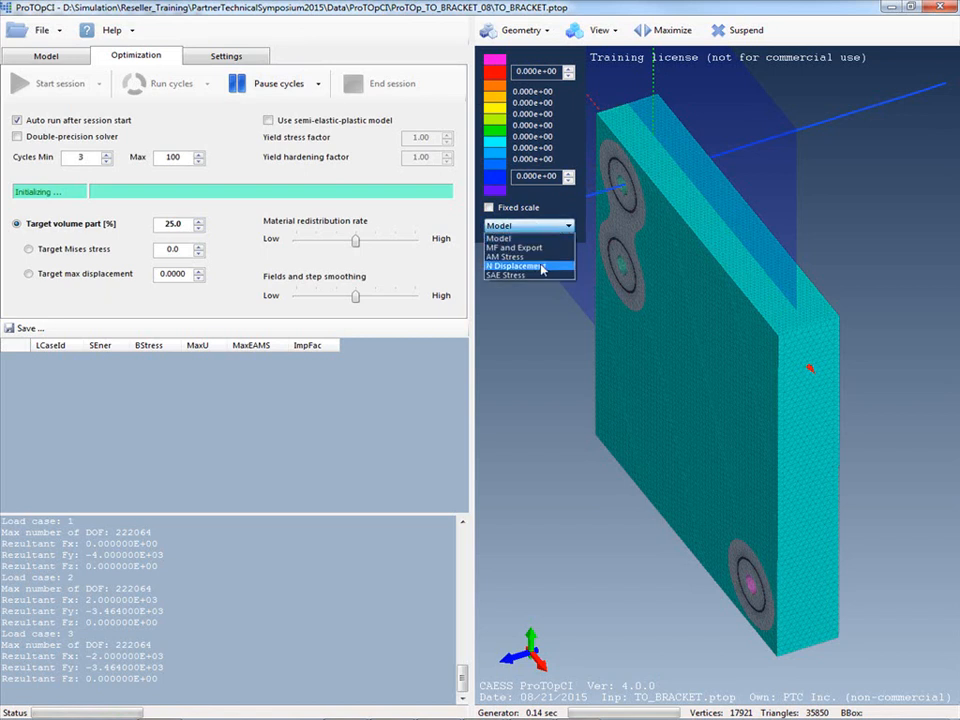
{"action": "left_click", "coordinate": [541, 267]}
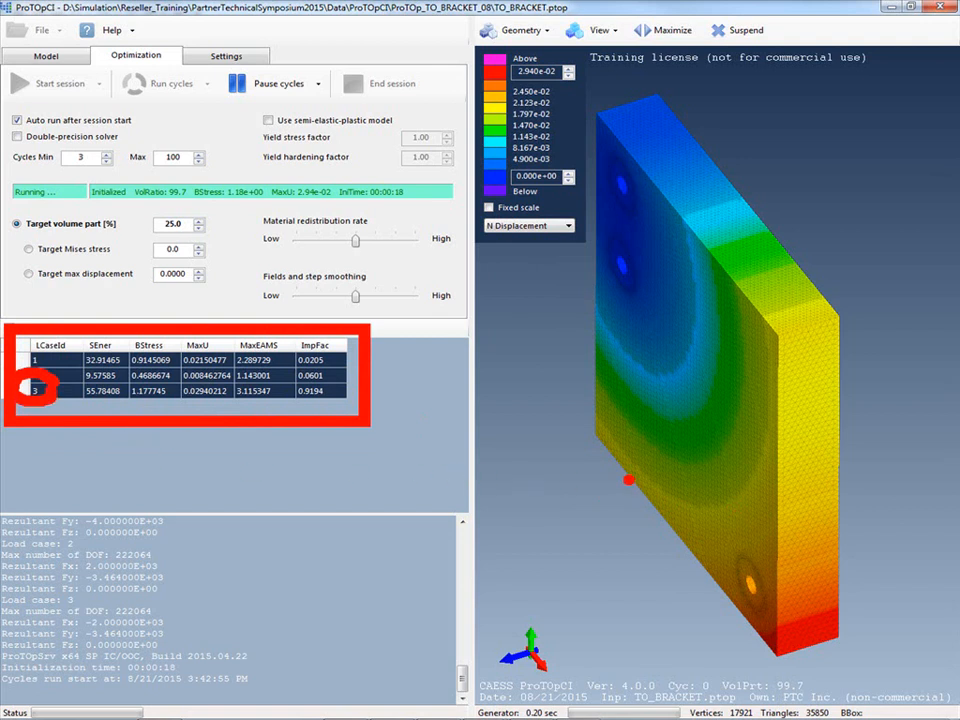
{"action": "left_click_drag", "start_coordinate": [880, 410], "coordinate": [893, 358]}
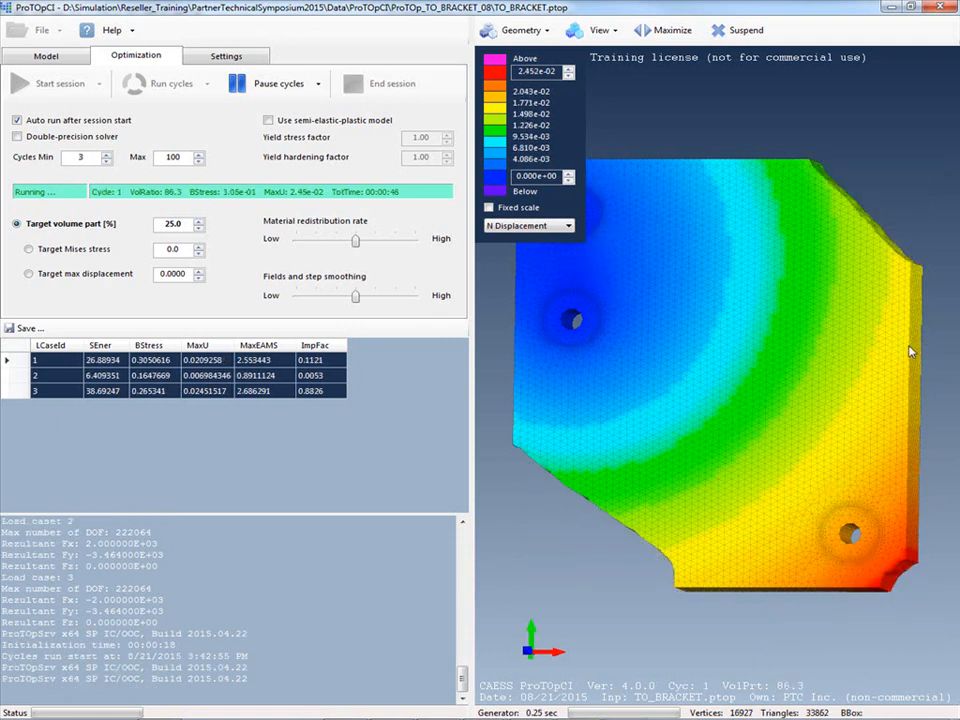
{"action": "middle_click_drag", "start_coordinate": [748, 365], "coordinate": [706, 411]}
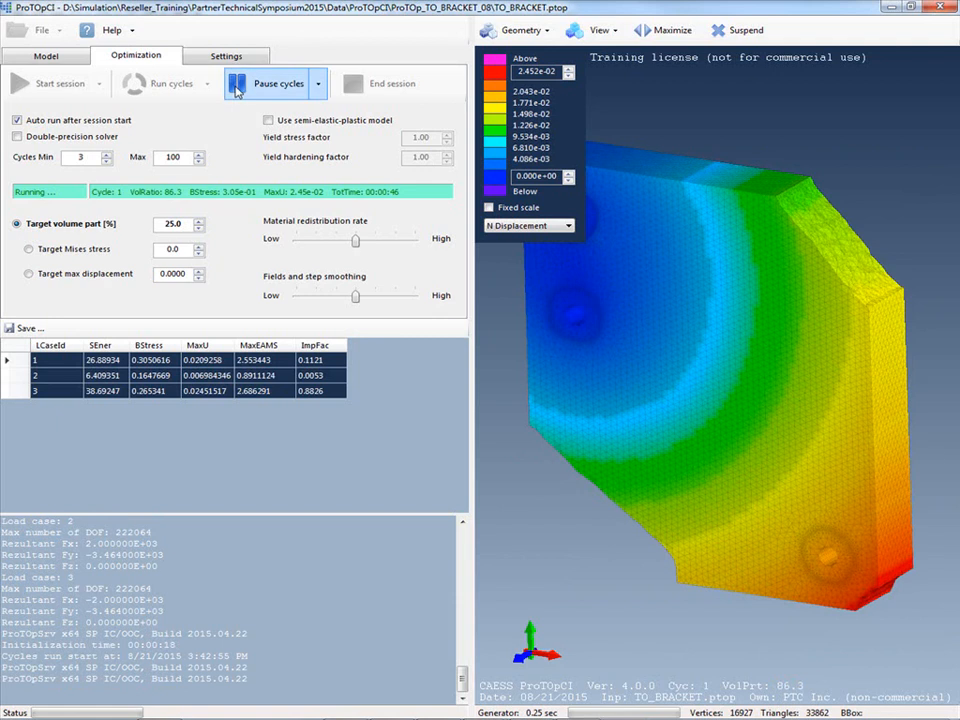
- Pause the optimization cycles and end the active session, accepting its termination
{"action": "left_click", "coordinate": [237, 90]}
{"action": "mouse_move", "coordinate": [18, 410]}
{"action": "left_mouse_down", "text": "ctrl"}
{"action": "mouse_move", "coordinate": [36, 393]}
{"action": "mouse_move", "coordinate": [353, 376]}
{"action": "left_mouse_up", "text": "ctrl"}
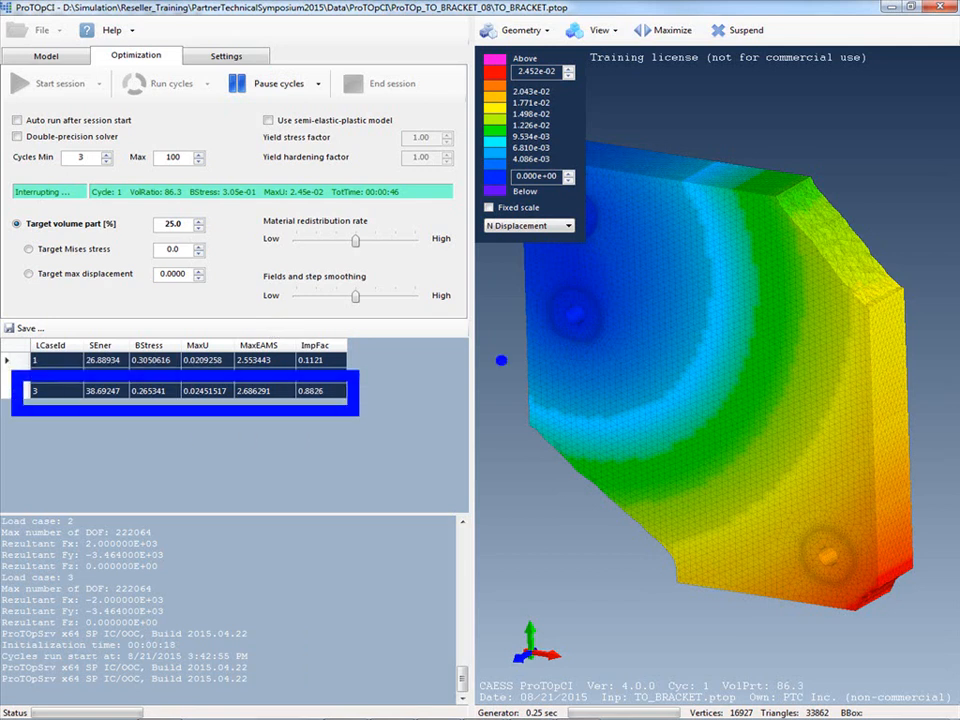
{"action": "key", "text": "Escape"}
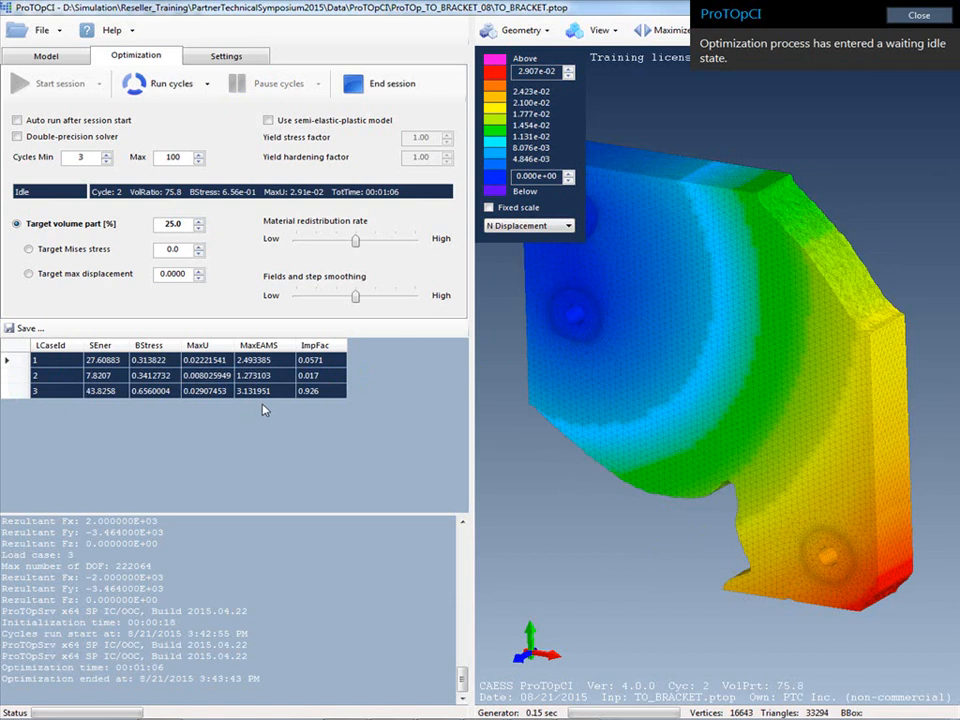
{"action": "left_click", "coordinate": [382, 83]}
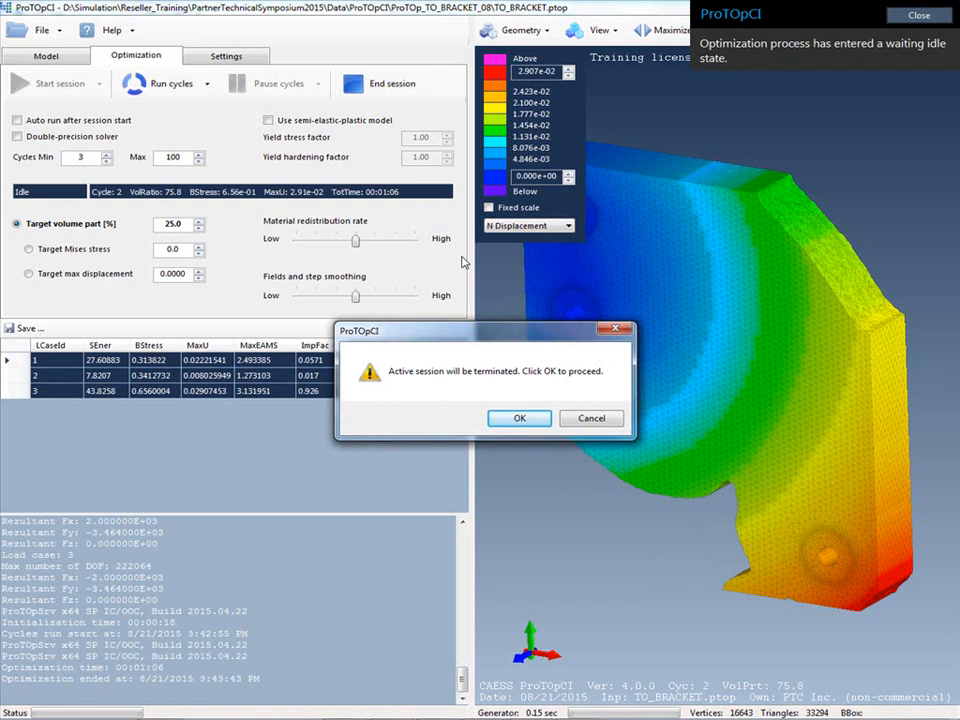
{"action": "left_click", "coordinate": [519, 418]}
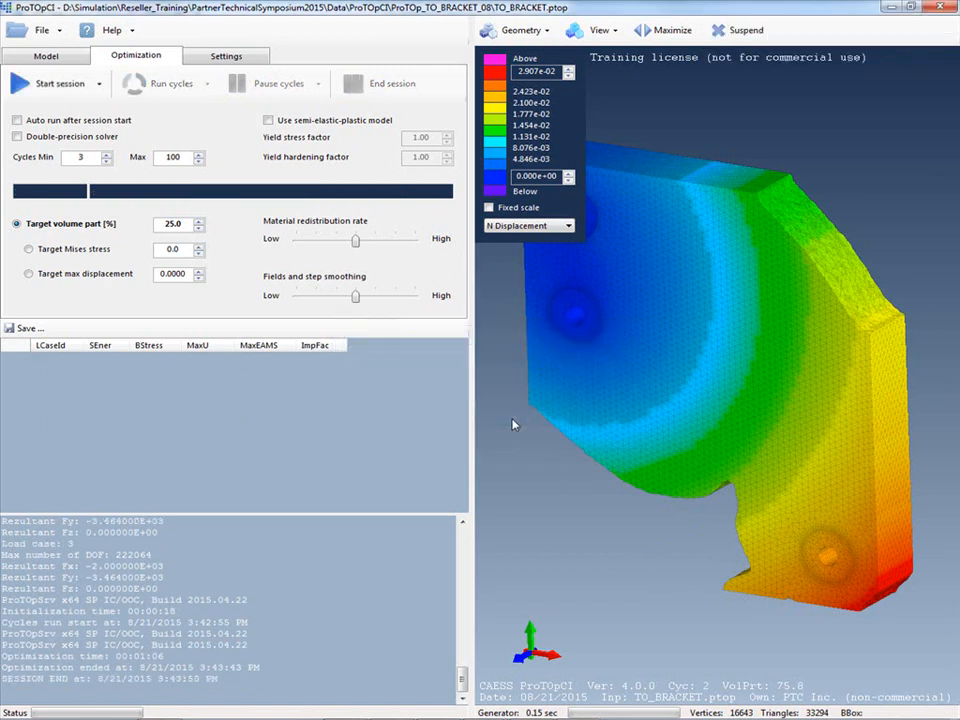
- Exclude and deactivate load cases LC_0001_STATIC_90_DEGREE and LC_0002_STATIC_60_DEGREE, keeping only LC_0003_STATIC_120_DEGREE
{"action": "left_click", "coordinate": [66, 60]}
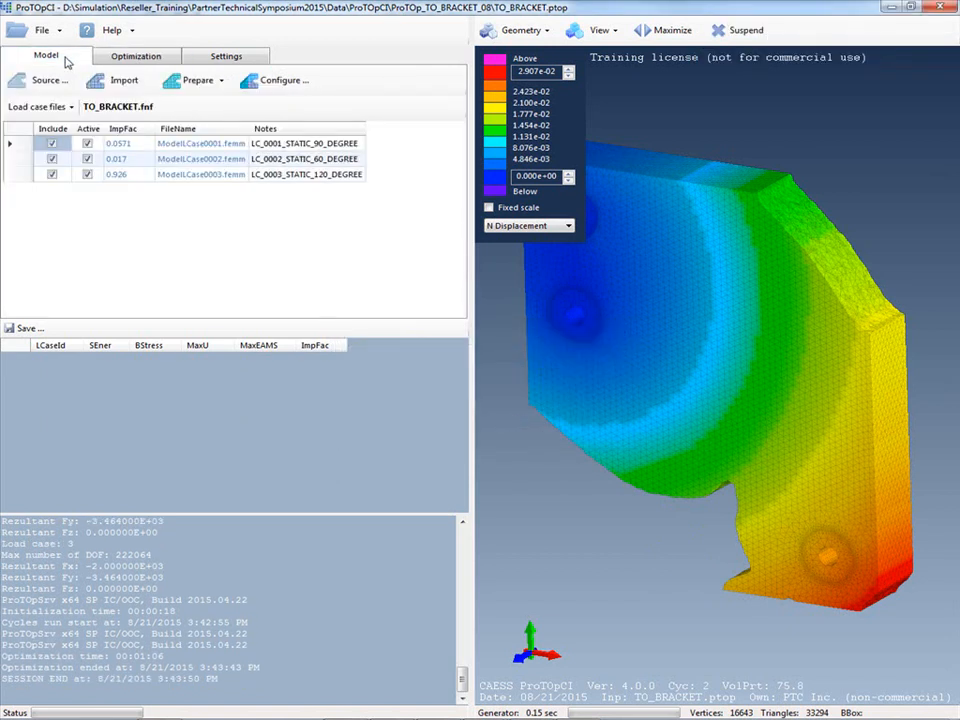
{"action": "left_click", "coordinate": [53, 175]}
{"action": "left_click", "coordinate": [53, 175]}
{"action": "left_click", "coordinate": [53, 159]}
{"action": "left_click", "coordinate": [88, 159]}
{"action": "left_click", "coordinate": [88, 144]}
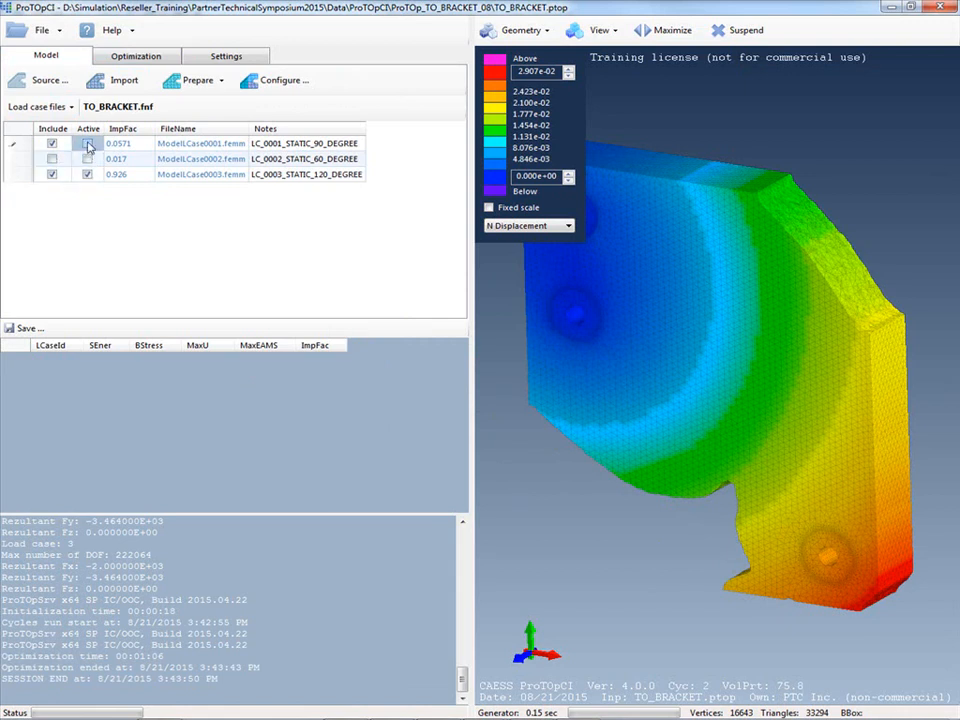
{"action": "left_click", "coordinate": [52, 144]}
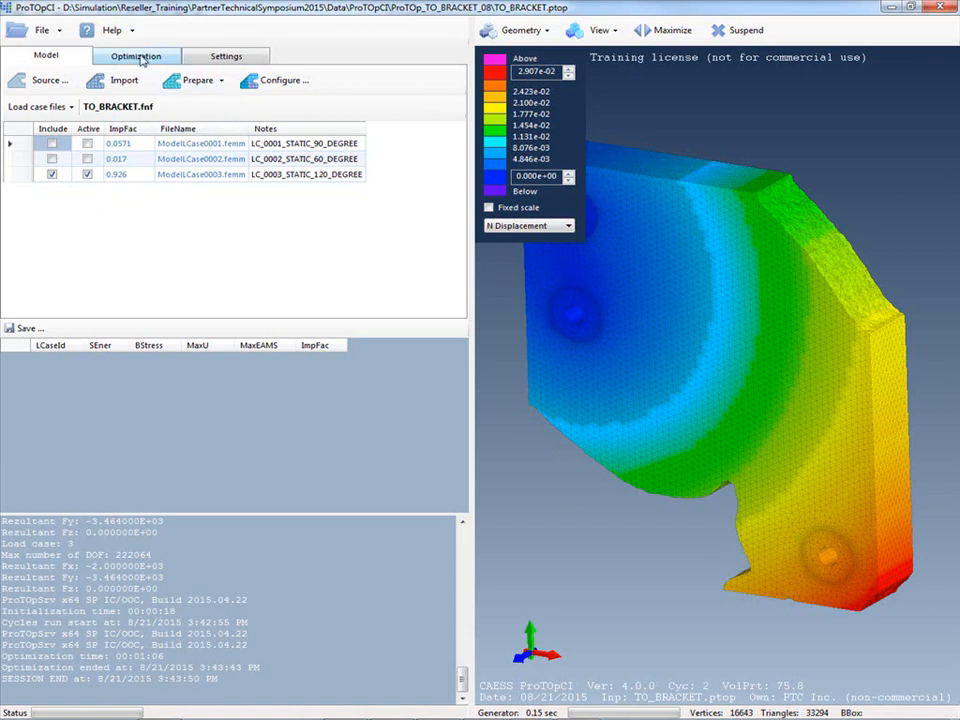
- Start a new optimization session with the 25% target volume and enable auto run after session start
{"action": "left_click", "coordinate": [138, 57]}
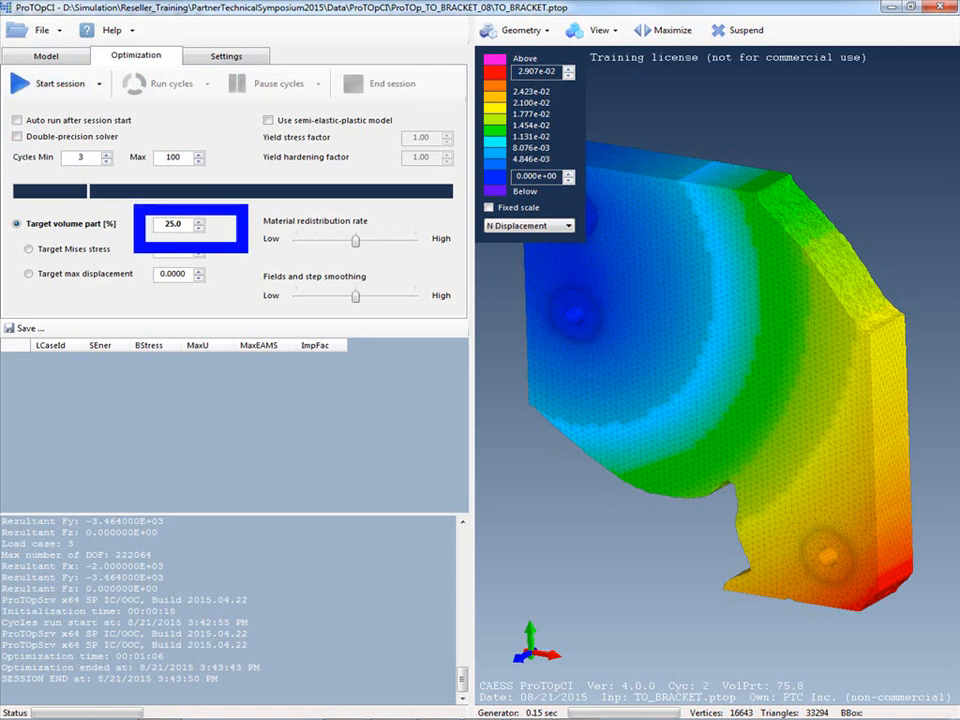
{"action": "left_click", "coordinate": [55, 83]}
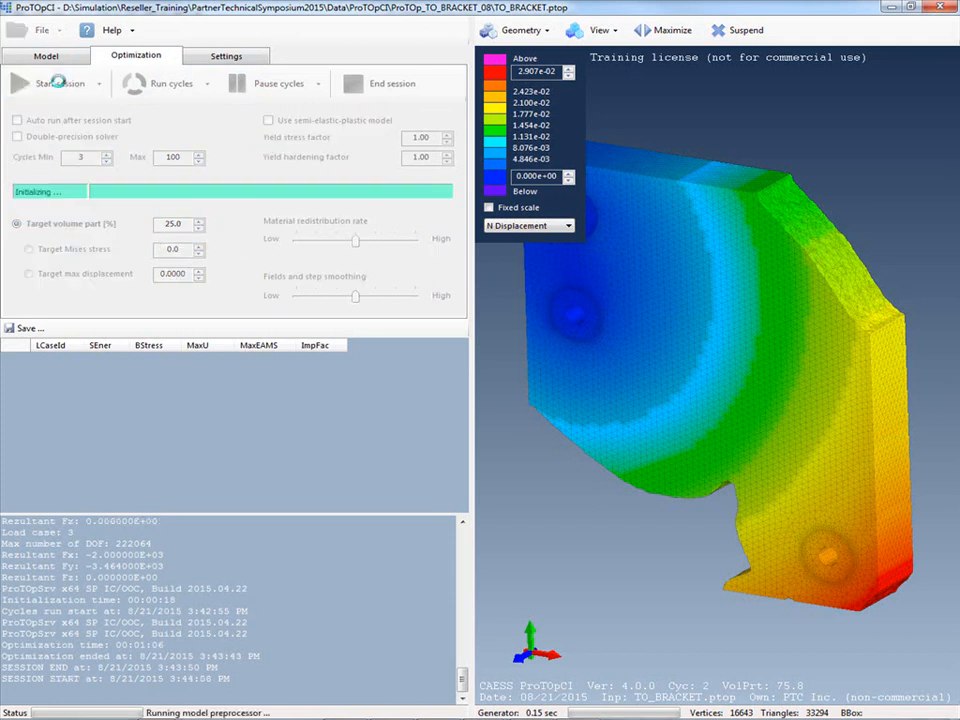
{"action": "left_click", "coordinate": [17, 120]}
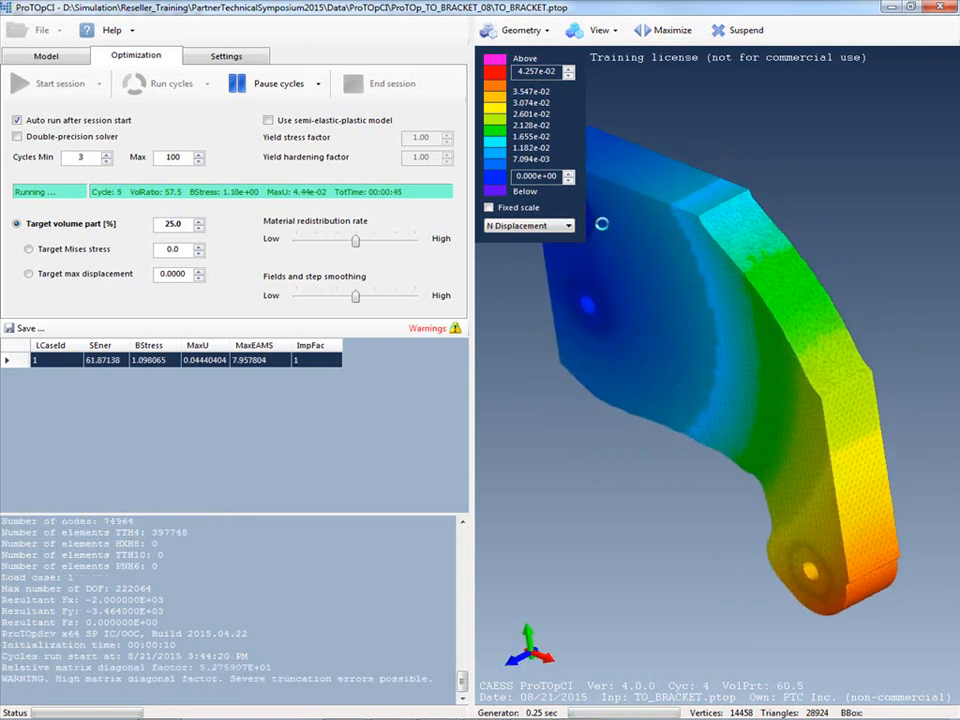
- Switch the result display to AM Stress and fix the color scale
{"action": "left_click", "coordinate": [540, 230]}
{"action": "left_click", "coordinate": [533, 258]}
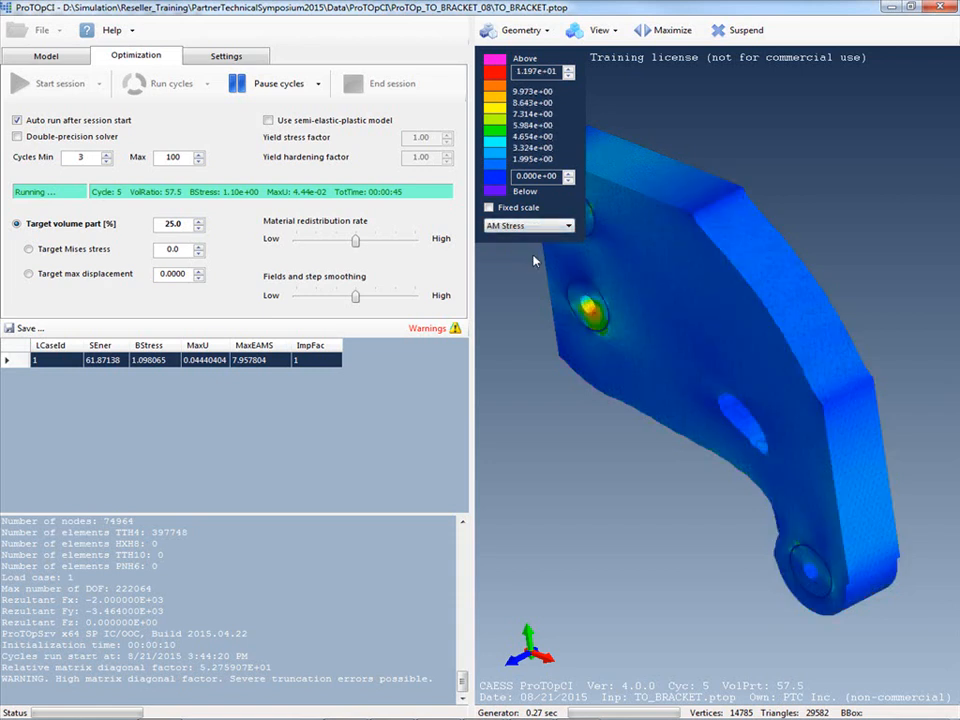
{"action": "left_click", "coordinate": [489, 207]}
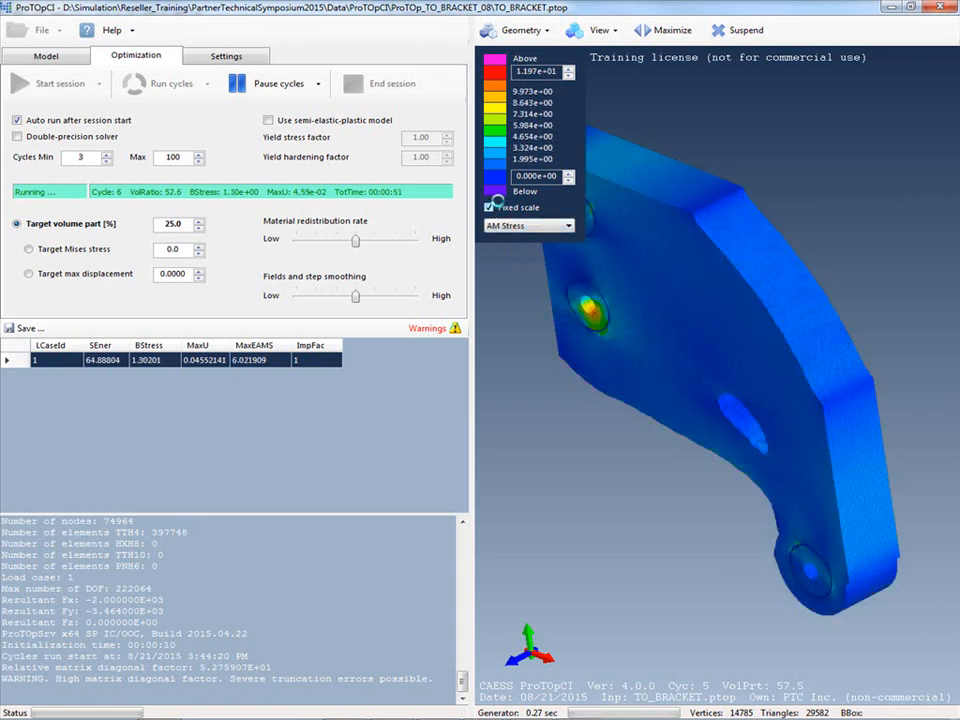
- Lower the upper limit of the AM Stress color scale to 2.526e+00 and view the stress distribution on the bracket
{"action": "left_click", "coordinate": [569, 76]}
{"action": "left_click", "coordinate": [569, 76]}
{"action": "left_click", "coordinate": [569, 76]}
{"action": "left_click", "coordinate": [569, 76]}
{"action": "left_click", "coordinate": [569, 77]}
{"action": "left_click", "coordinate": [569, 77]}
{"action": "left_click", "coordinate": [569, 77]}
{"action": "left_click", "coordinate": [569, 77]}
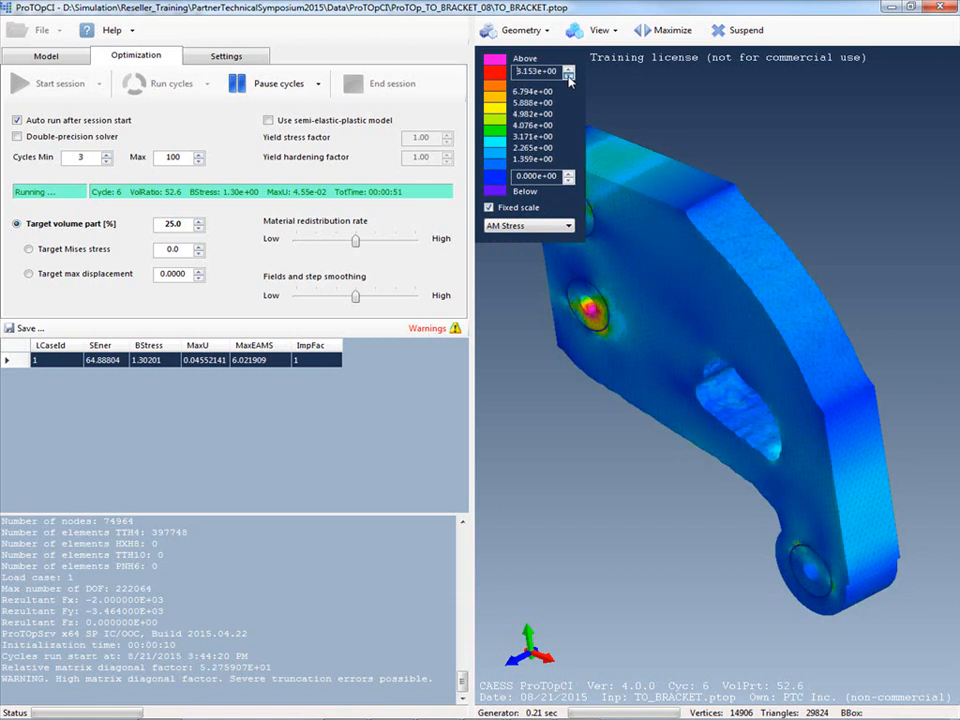
{"action": "left_click", "coordinate": [569, 77]}
{"action": "left_click", "coordinate": [569, 77]}
{"action": "left_click", "coordinate": [569, 77]}
{"action": "left_click", "coordinate": [569, 77]}
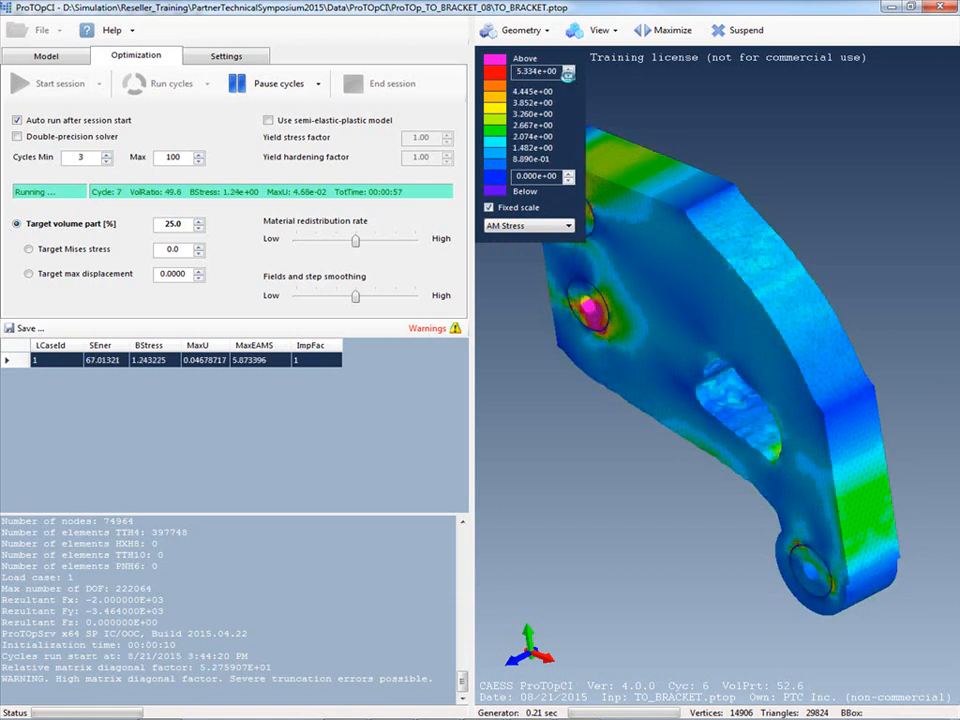
{"action": "left_click", "coordinate": [569, 77]}
{"action": "left_click", "coordinate": [569, 77]}
{"action": "left_click", "coordinate": [569, 77]}
{"action": "left_click", "coordinate": [569, 77]}
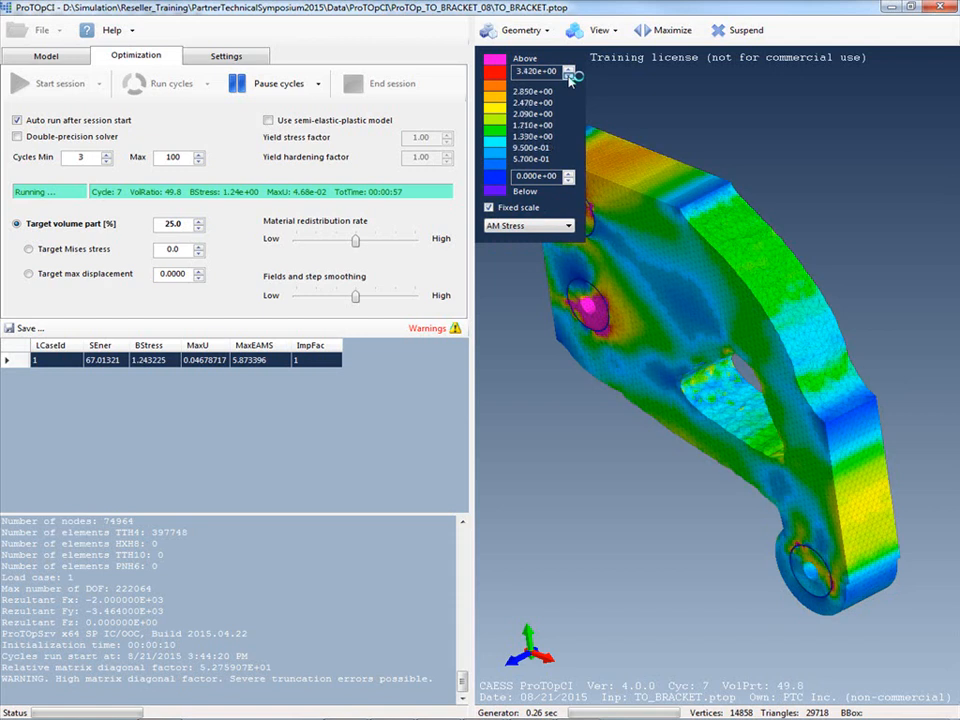
{"action": "left_click", "coordinate": [569, 77]}
{"action": "left_click", "coordinate": [569, 77]}
{"action": "left_click", "coordinate": [569, 77]}
{"action": "middle_click_drag", "start_coordinate": [796, 299], "coordinate": [601, 196]}
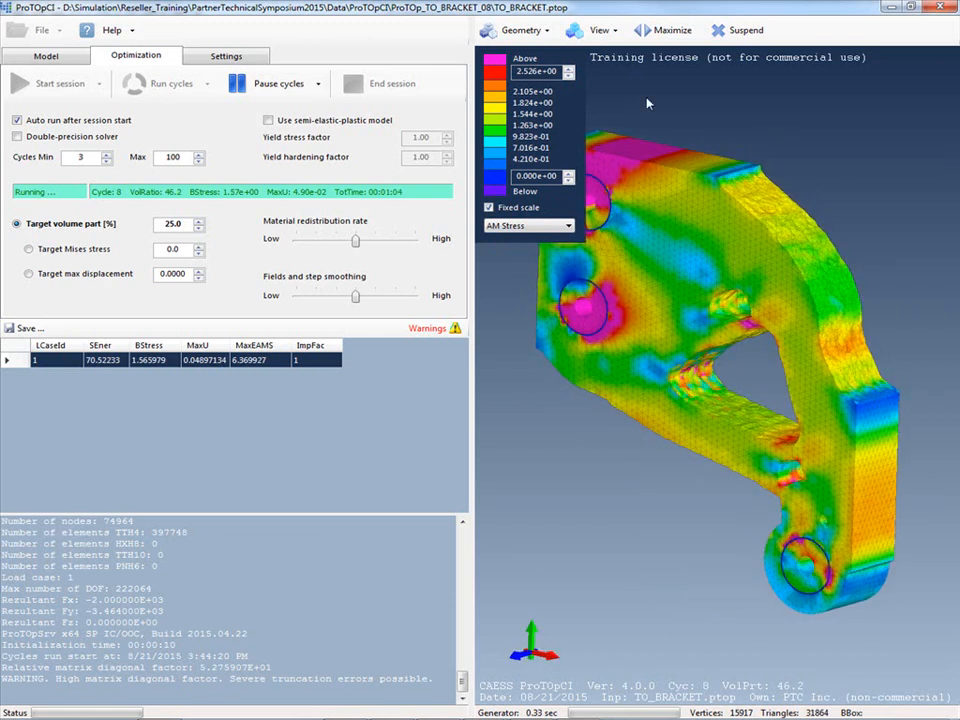
- Turn on the smoothed surface and cross-sections display and inspect the cut through the bracket
{"action": "left_click", "coordinate": [603, 30]}
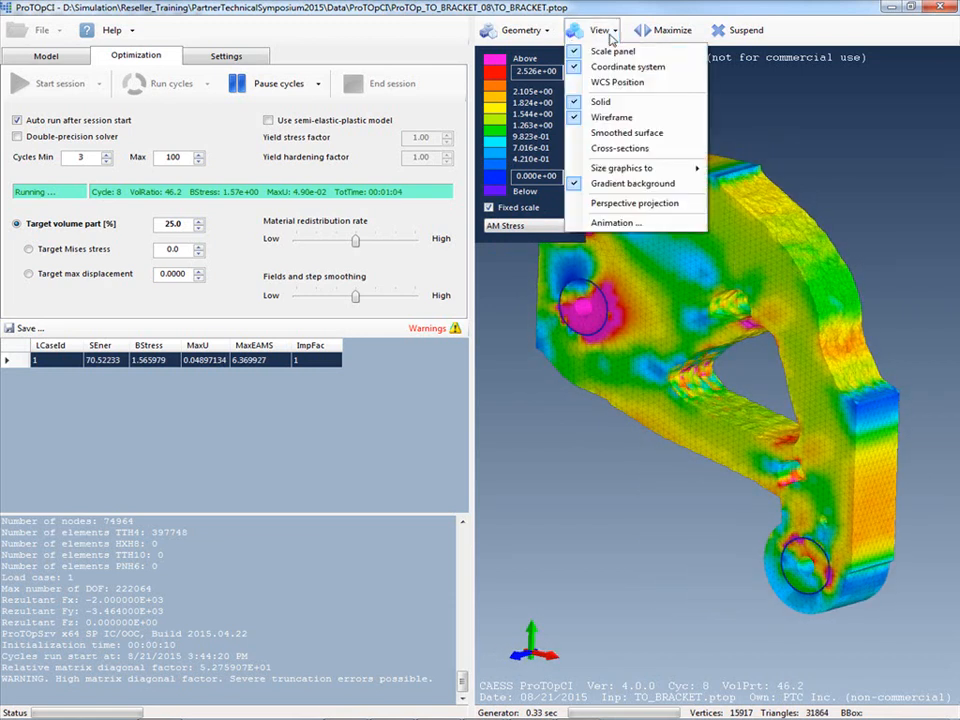
{"action": "left_click", "coordinate": [640, 133]}
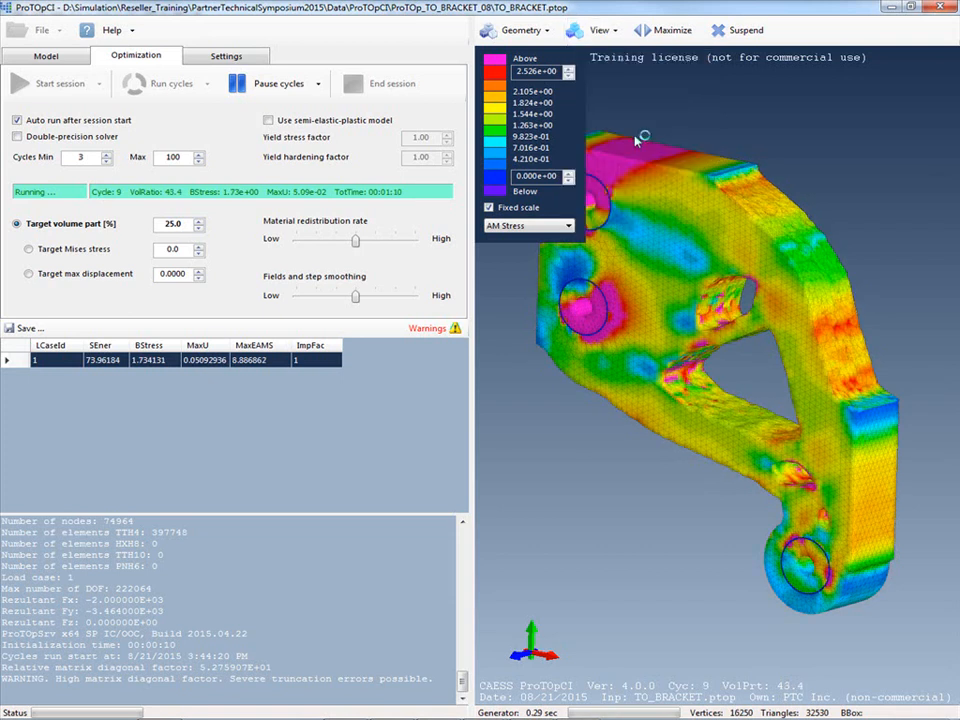
{"action": "left_click", "coordinate": [600, 30]}
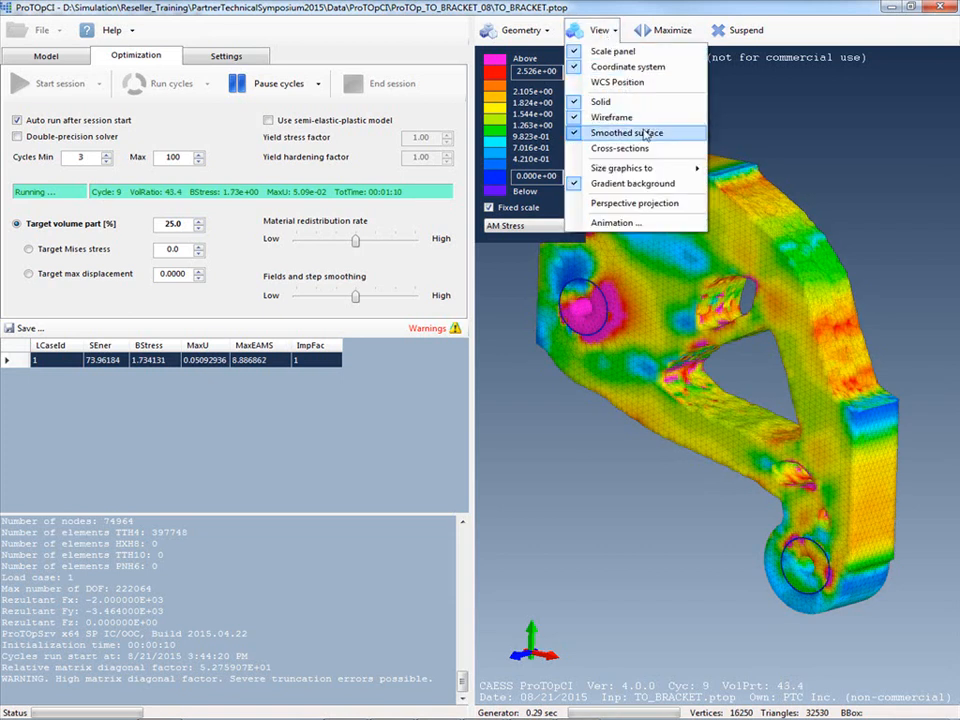
{"action": "left_click", "coordinate": [622, 148]}
{"action": "middle_click_drag", "start_coordinate": [632, 311], "coordinate": [628, 126]}
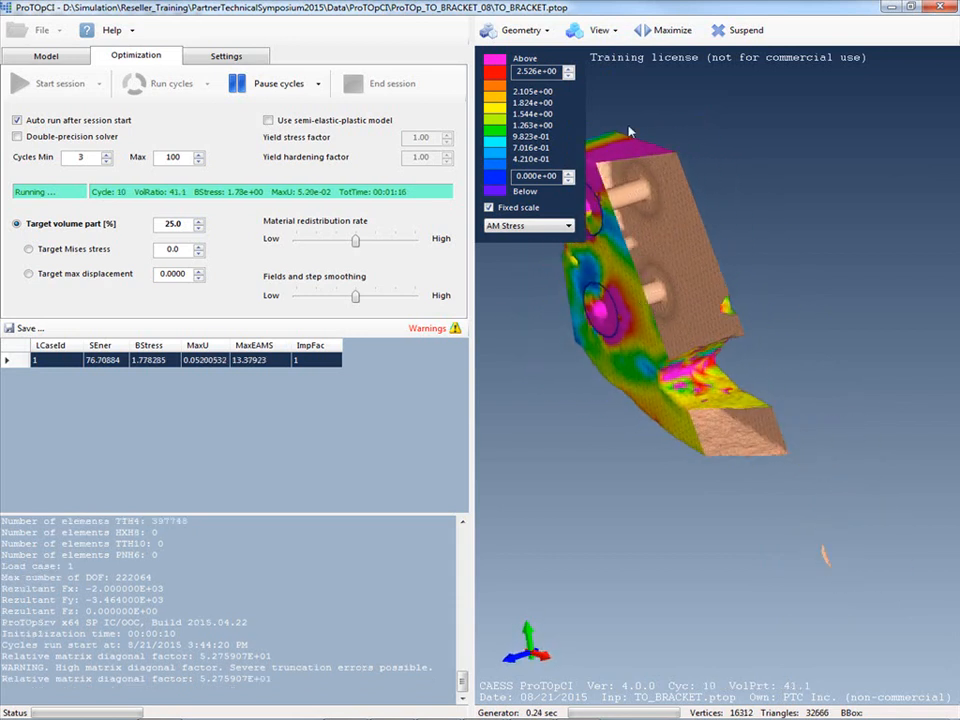
- Turn off the cross-sections display and enable perspective projection
{"action": "left_click", "coordinate": [598, 30]}
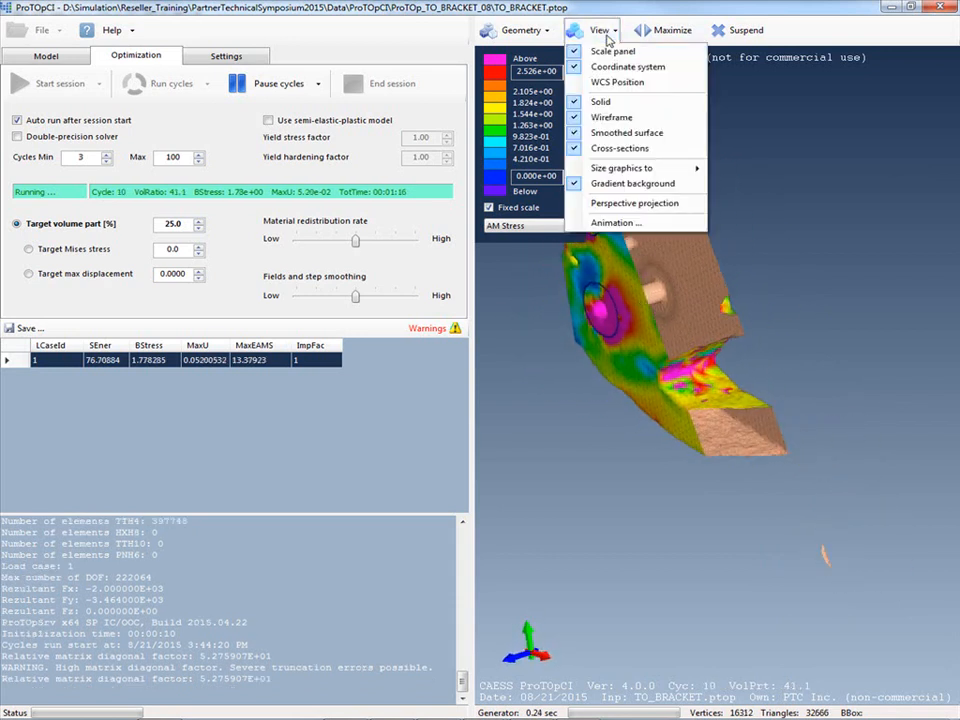
{"action": "left_click", "coordinate": [658, 151]}
{"action": "left_click", "coordinate": [601, 30]}
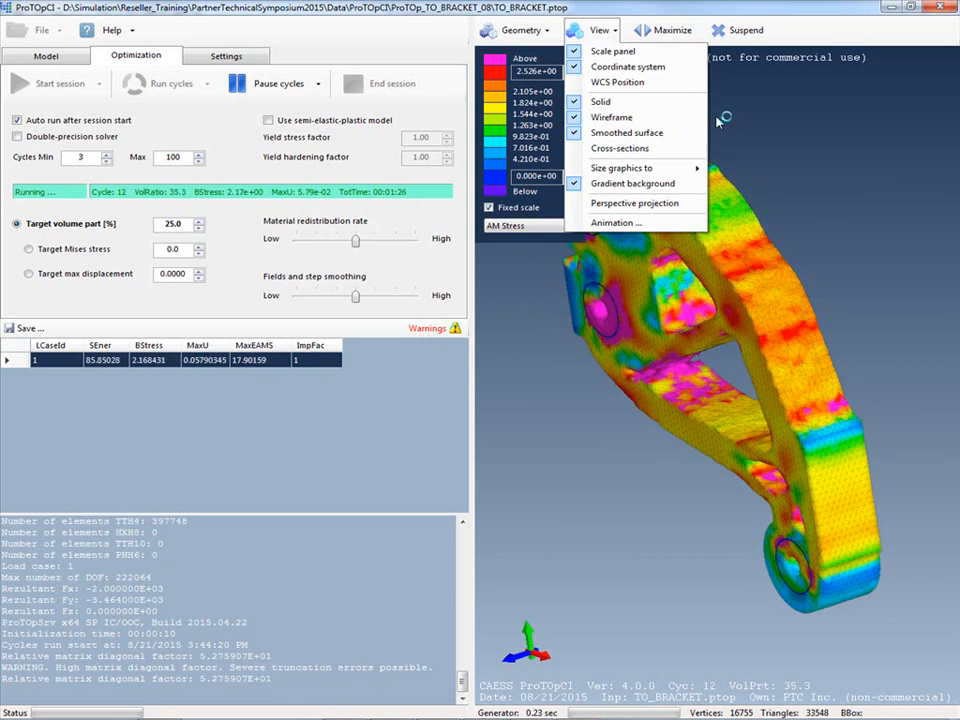
{"action": "left_click", "coordinate": [640, 203]}
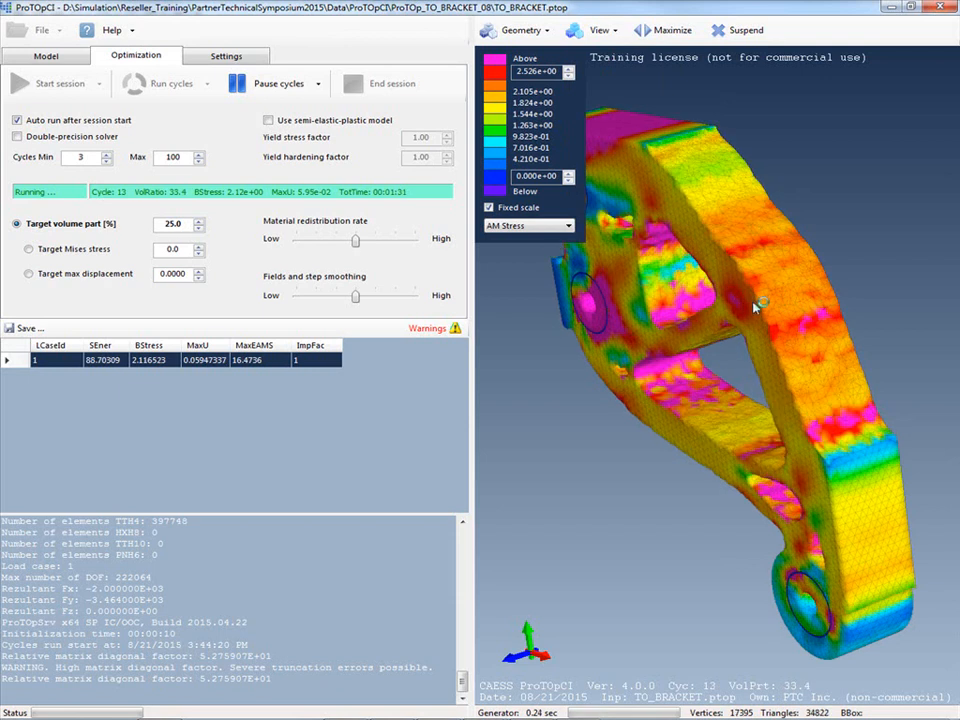
- Pause the running optimization cycles and dismiss the notification
{"action": "left_click_drag", "start_coordinate": [850, 298], "coordinate": [602, 214]}
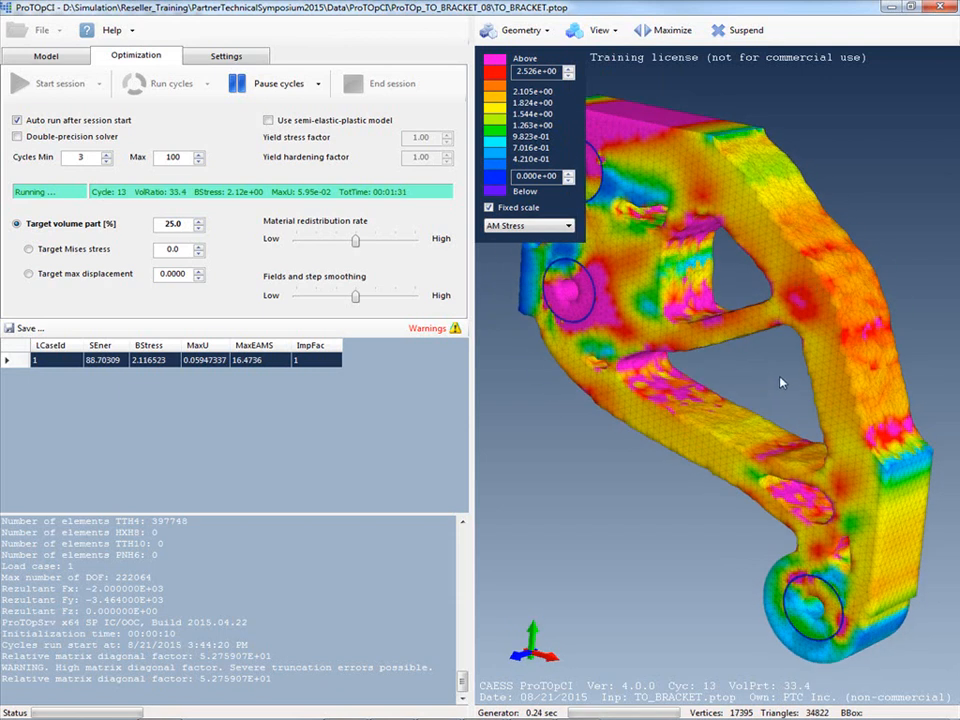
{"action": "scroll", "coordinate": [772, 396], "scroll_direction": "down", "scroll_amount": 2}
{"action": "left_click_drag", "start_coordinate": [762, 285], "coordinate": [733, 293]}
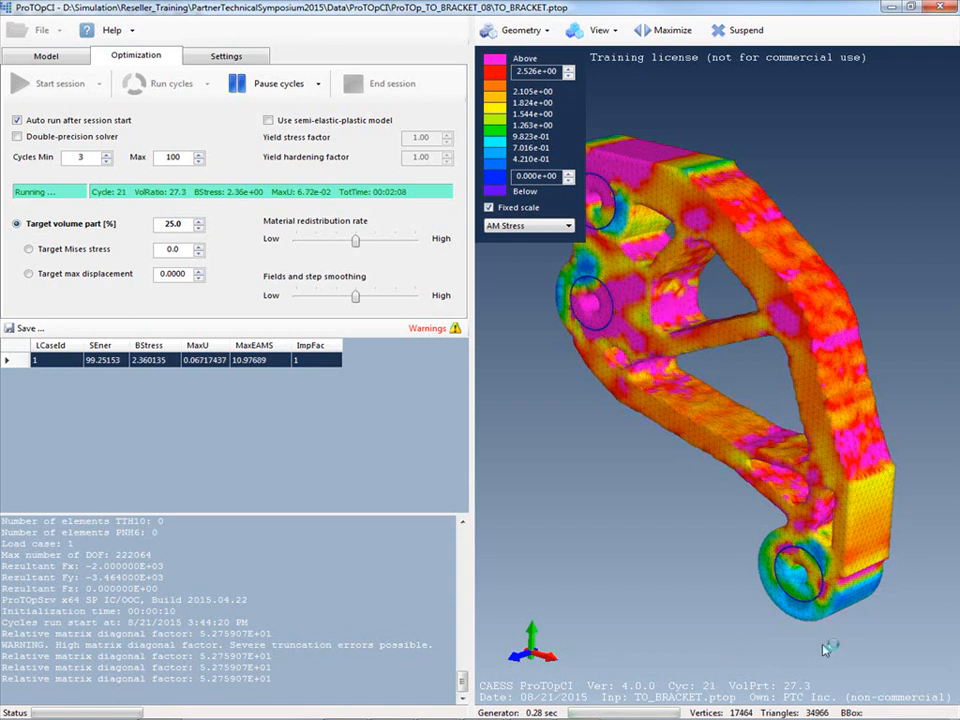
{"action": "mouse_move", "coordinate": [783, 514]}
{"action": "left_mouse_down"}
{"action": "mouse_move", "coordinate": [888, 500]}
{"action": "mouse_move", "coordinate": [814, 489]}
{"action": "mouse_move", "coordinate": [755, 505]}
{"action": "mouse_move", "coordinate": [829, 493]}
{"action": "mouse_move", "coordinate": [852, 468]}
{"action": "mouse_move", "coordinate": [768, 503]}
{"action": "left_mouse_up"}
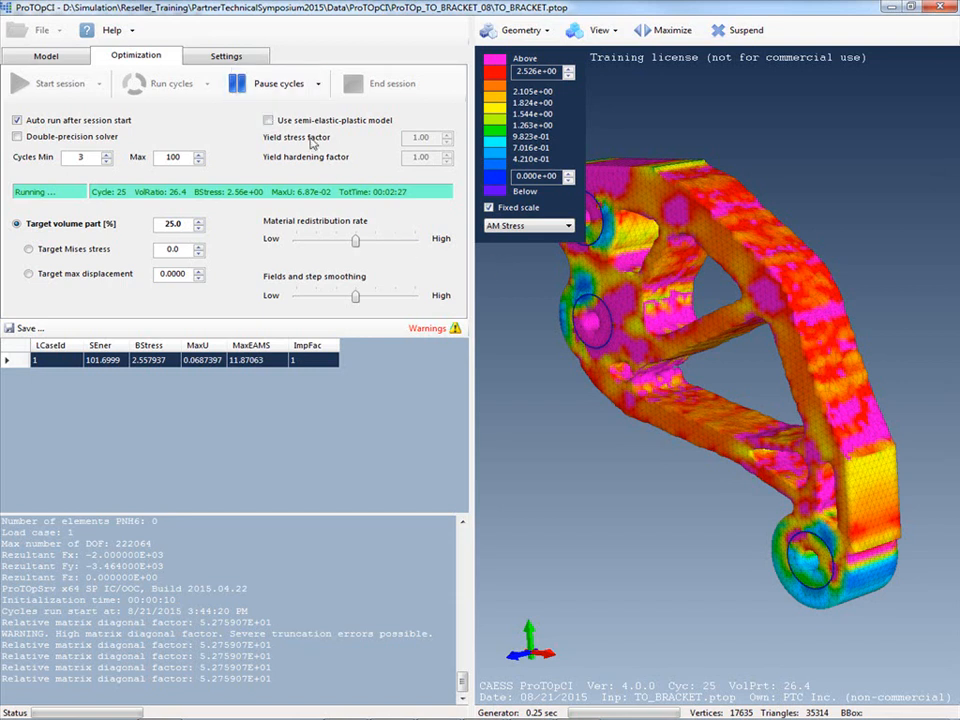
{"action": "left_click", "coordinate": [264, 88]}
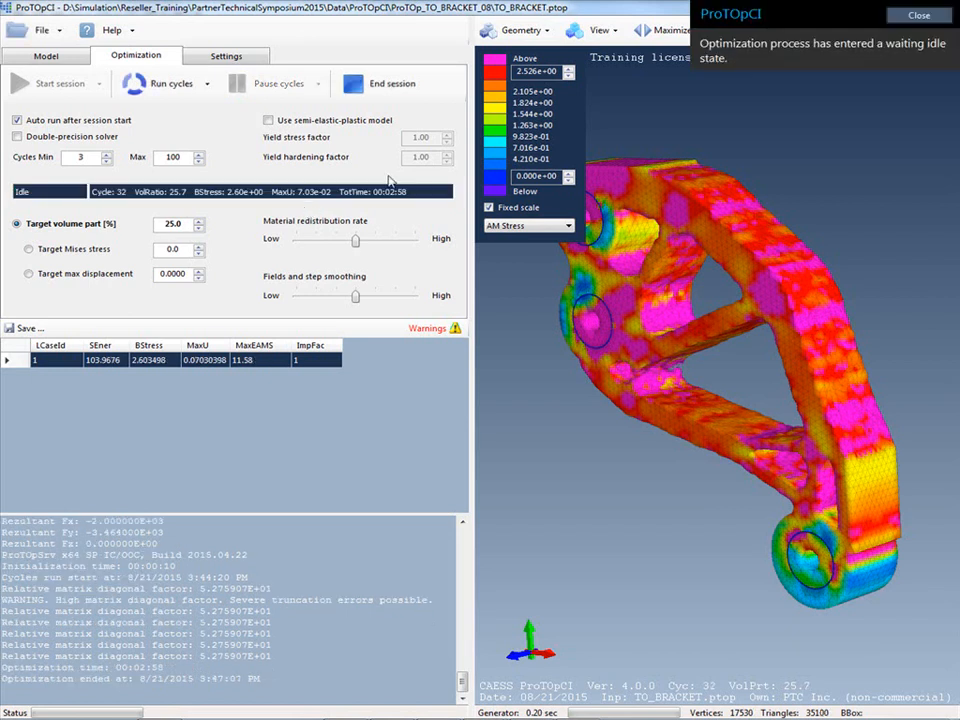
{"action": "left_click", "coordinate": [917, 15]}
- Examine the AM stress of the thin strut near the bracket's lower pin hole up close
{"action": "middle_click_drag", "start_coordinate": [731, 312], "coordinate": [836, 446]}
{"action": "scroll", "coordinate": [836, 446], "scroll_direction": "up", "scroll_amount": 3}
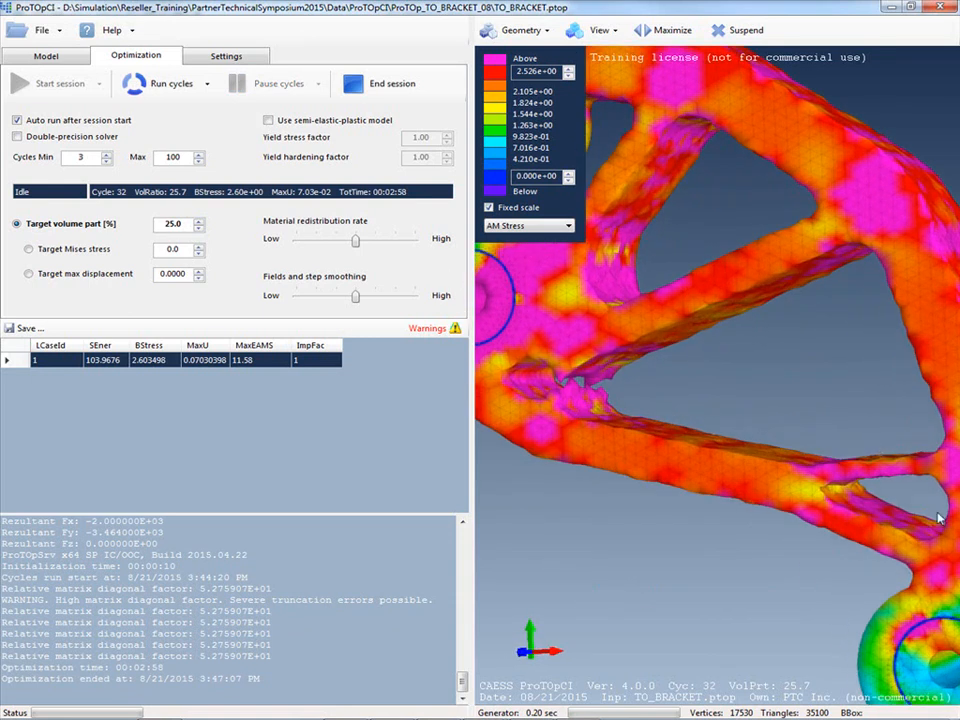
{"action": "mouse_move", "coordinate": [935, 447]}
{"action": "left_mouse_down"}
{"action": "mouse_move", "coordinate": [822, 446]}
{"action": "mouse_move", "coordinate": [931, 491]}
{"action": "mouse_move", "coordinate": [845, 427]}
{"action": "mouse_move", "coordinate": [838, 509]}
{"action": "mouse_move", "coordinate": [890, 515]}
{"action": "mouse_move", "coordinate": [940, 493]}
{"action": "left_mouse_up"}
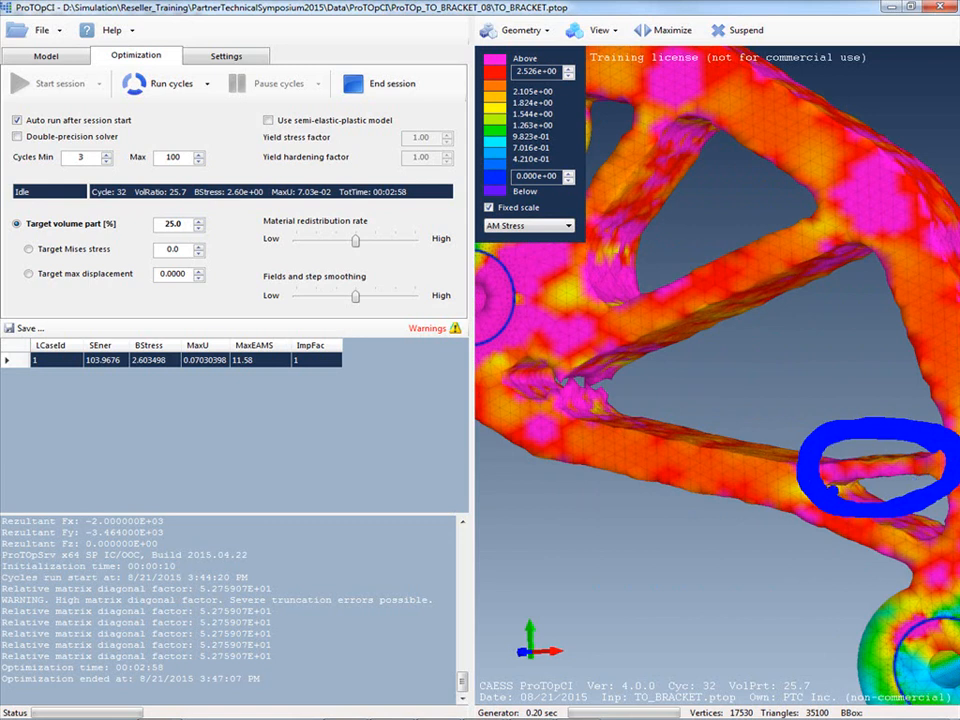
{"action": "key", "text": "Escape"}
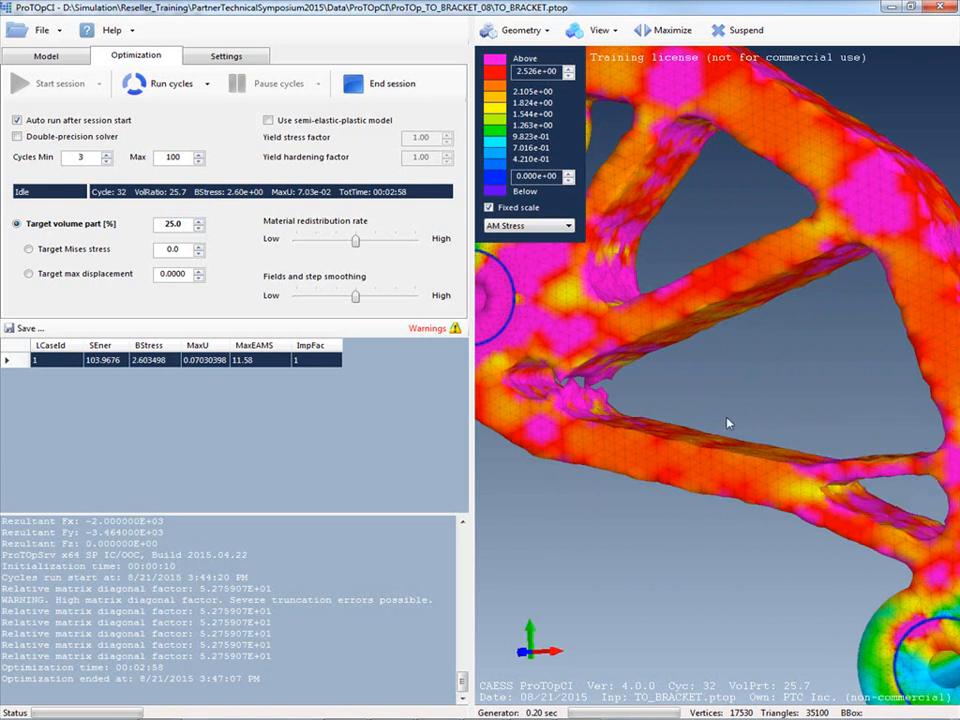
{"action": "scroll", "coordinate": [728, 423], "scroll_direction": "down", "scroll_amount": 3}
{"action": "scroll", "coordinate": [720, 422], "scroll_direction": "down", "scroll_amount": 2}
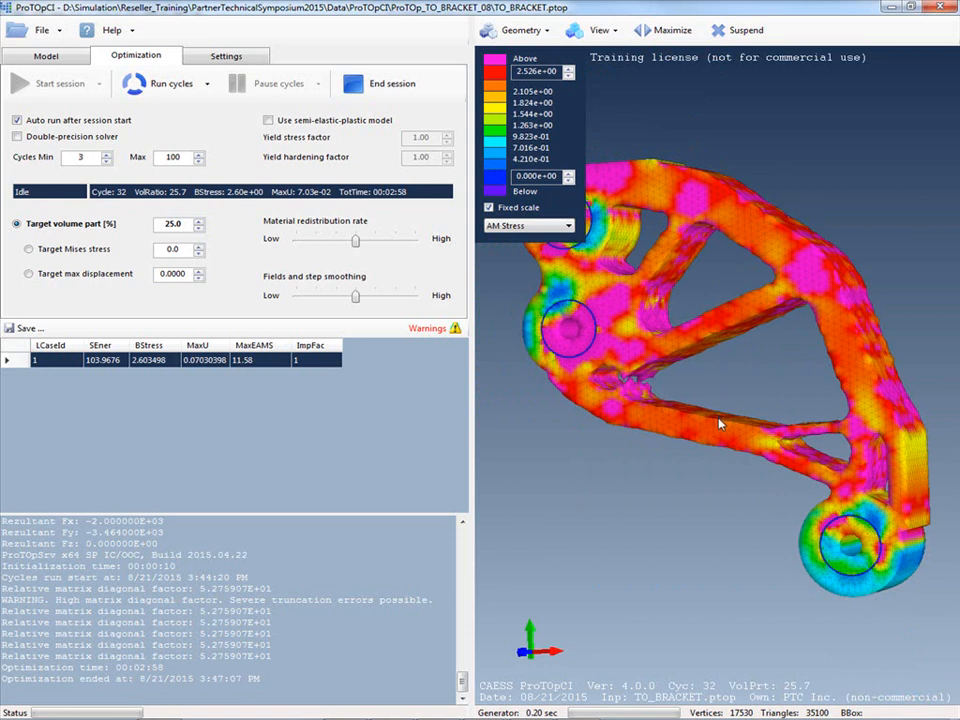
{"action": "middle_click_drag", "start_coordinate": [733, 413], "coordinate": [654, 452]}
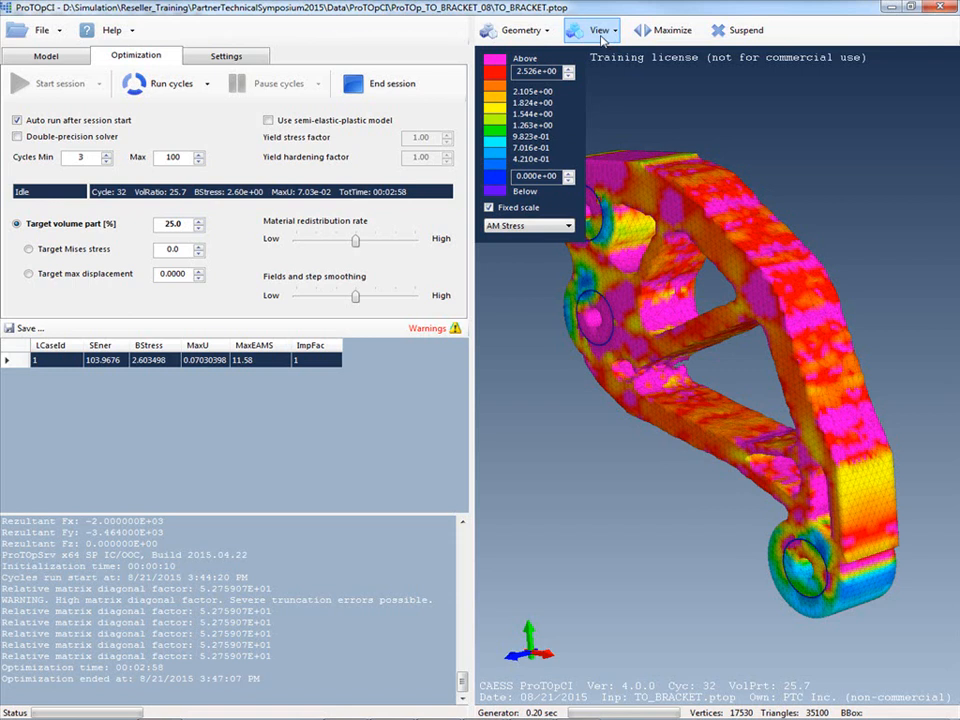
- Open the smoothing and export tools for the optimized geometry and check the surface mesh
{"action": "left_click", "coordinate": [530, 32]}
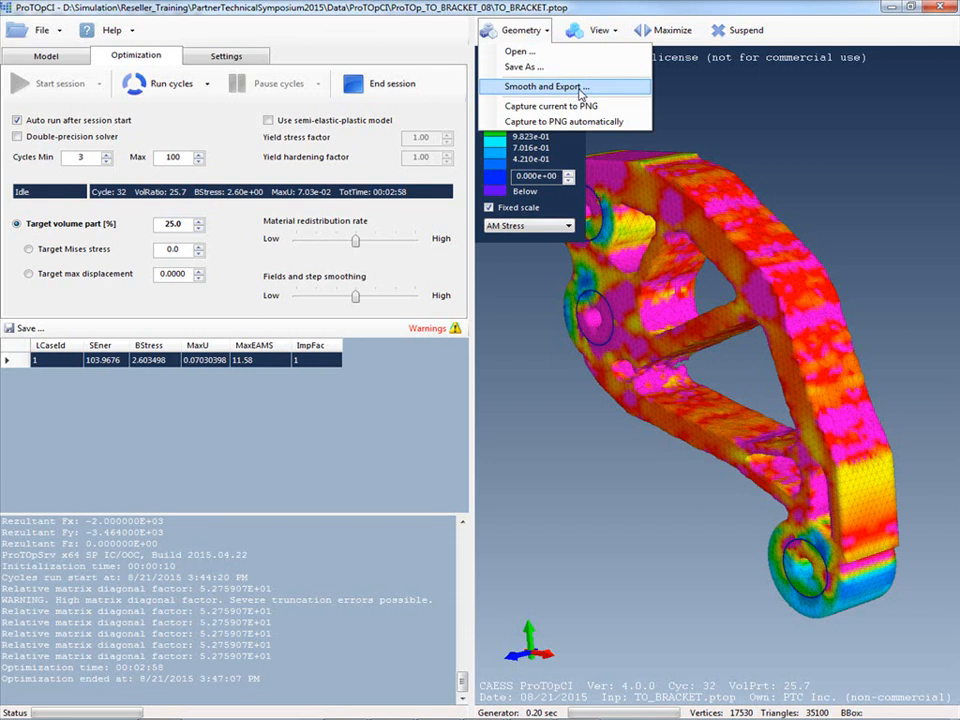
{"action": "left_click", "coordinate": [545, 87]}
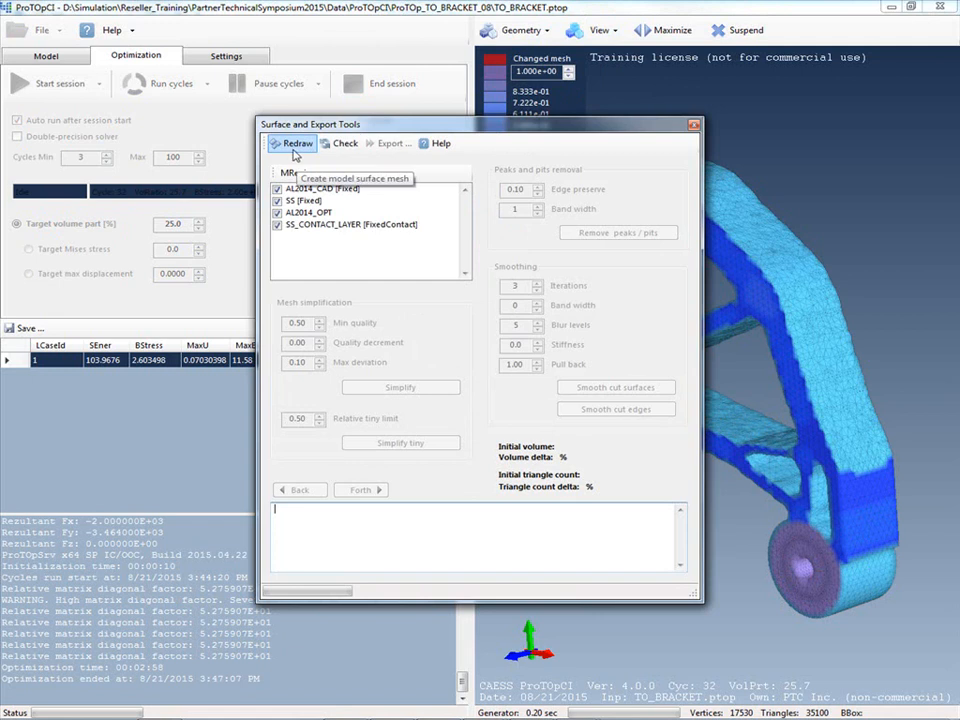
{"action": "left_click", "coordinate": [338, 146]}
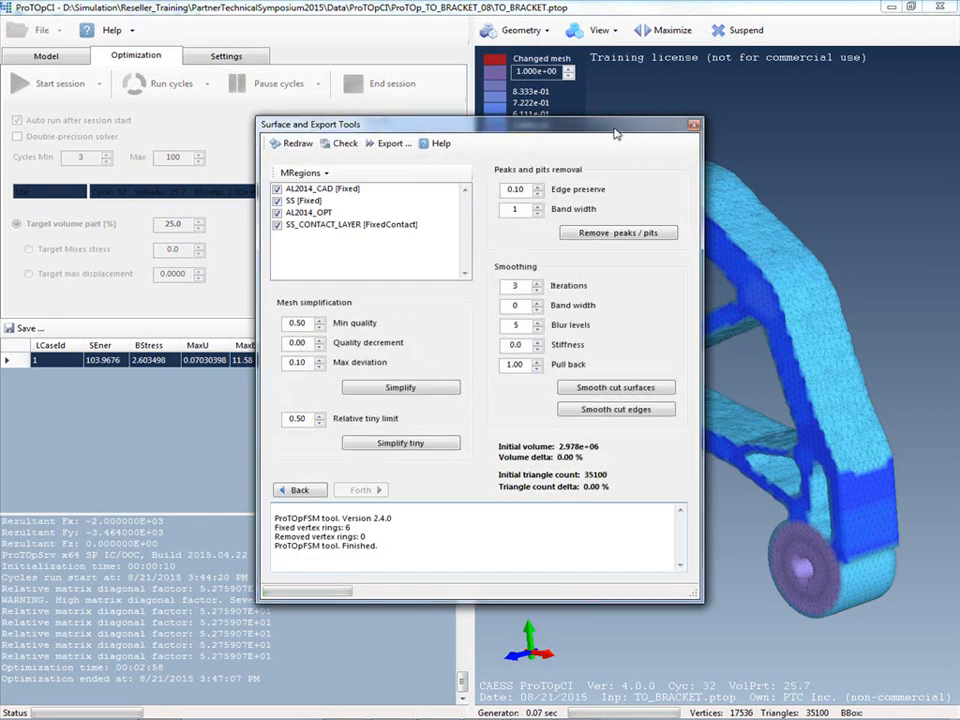
{"action": "left_click_drag", "start_coordinate": [613, 128], "coordinate": [386, 124]}
- Remove peaks and pits from the surface mesh with band width 1 and again with band width 2
{"action": "left_click", "coordinate": [405, 228]}
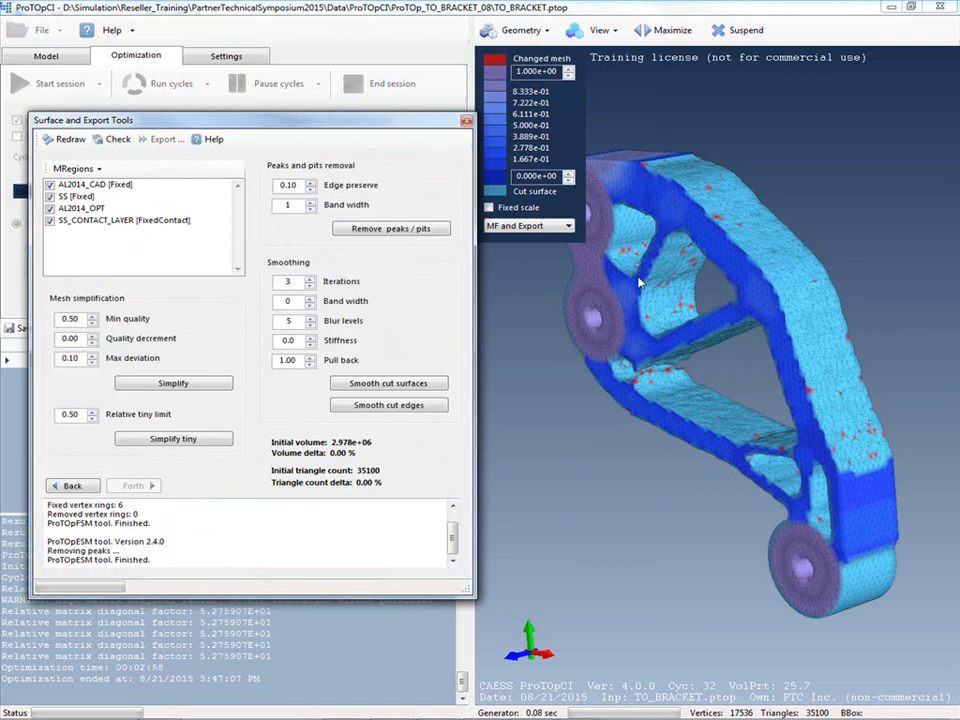
{"action": "left_click", "coordinate": [311, 201]}
{"action": "left_click", "coordinate": [369, 229]}
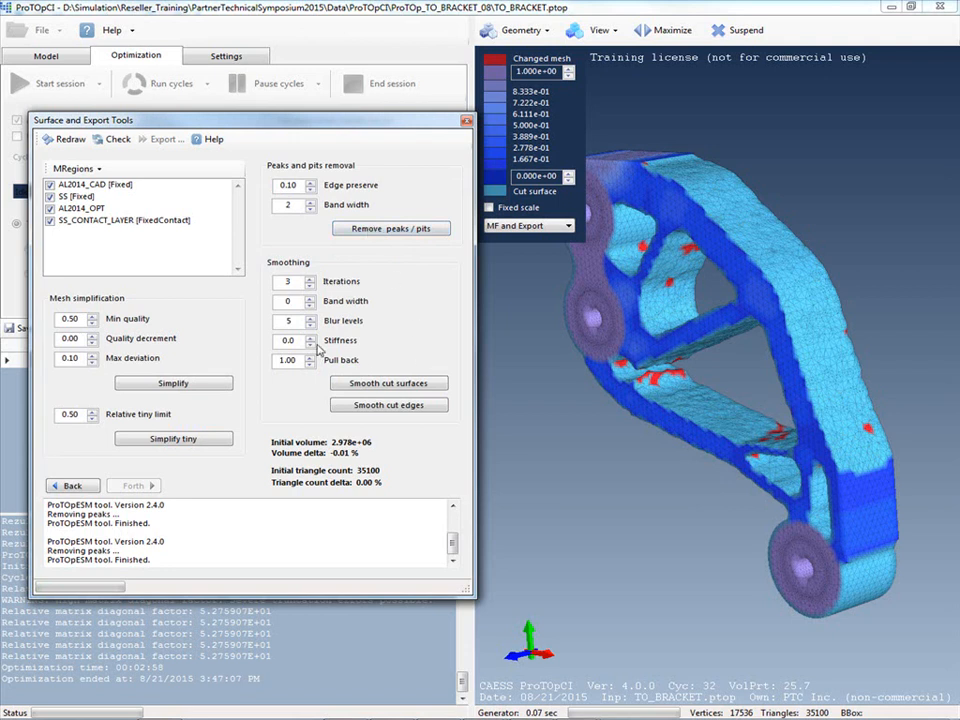
- Smooth the cut edges with a band width of 3 and recheck the surface mesh
{"action": "left_click", "coordinate": [311, 300]}
{"action": "left_click", "coordinate": [310, 298]}
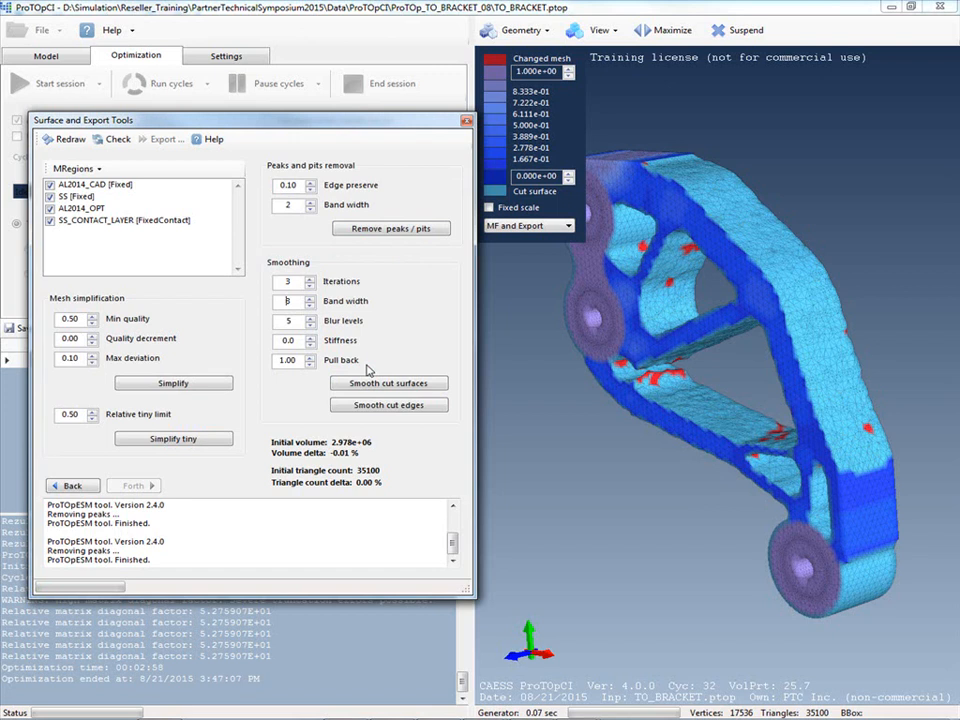
{"action": "left_click", "coordinate": [402, 407]}
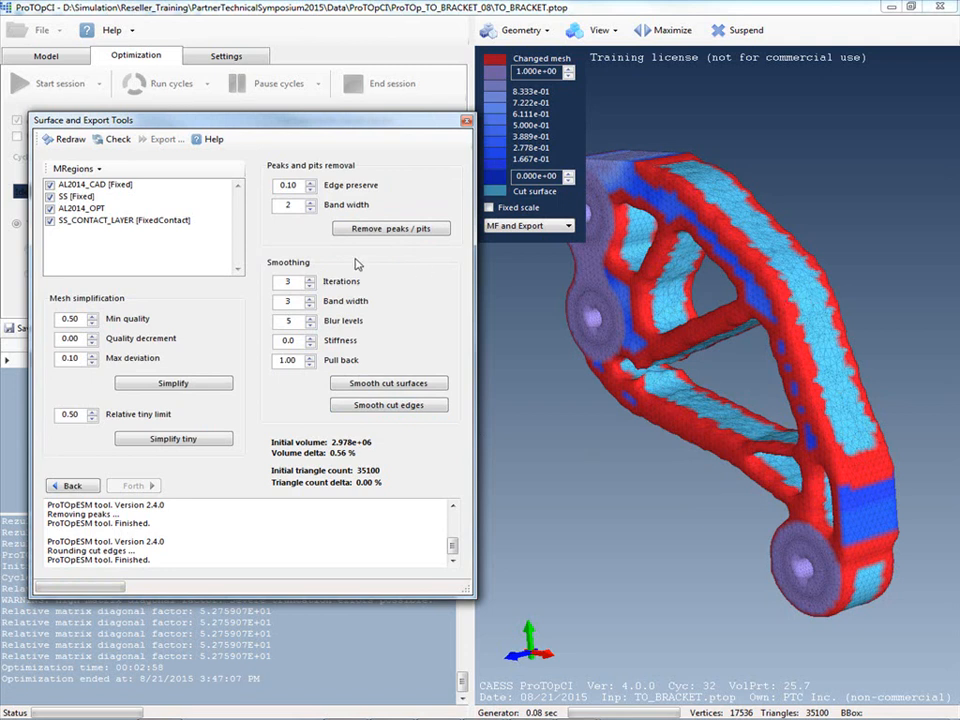
{"action": "left_click", "coordinate": [112, 141]}
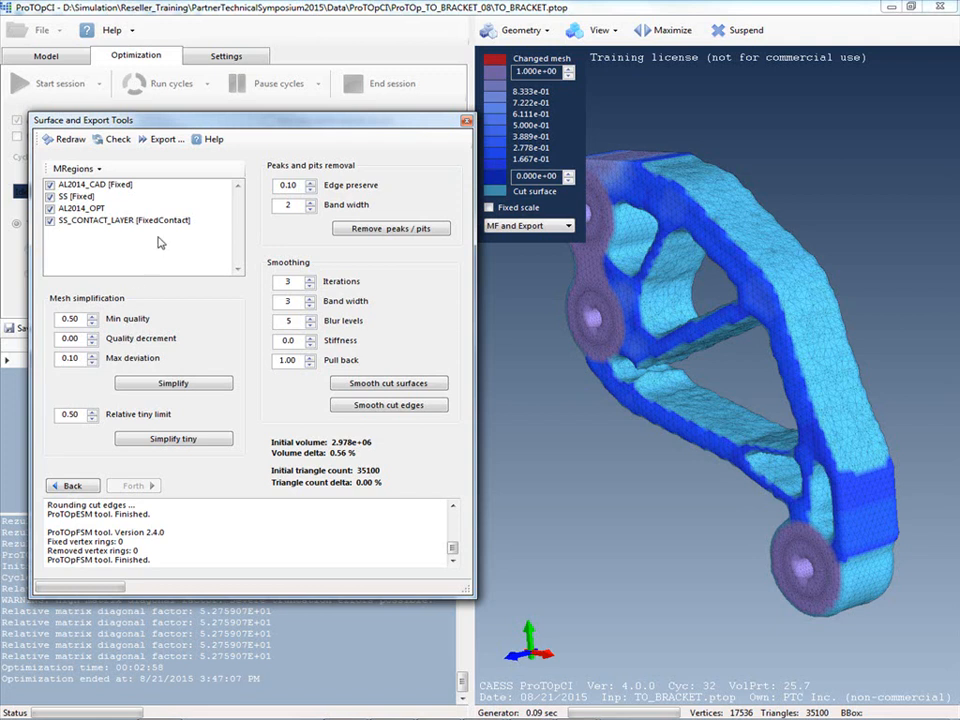
- Start the geometry export and browse to the Simulation folder on drive D for the output file
{"action": "left_click", "coordinate": [161, 139]}
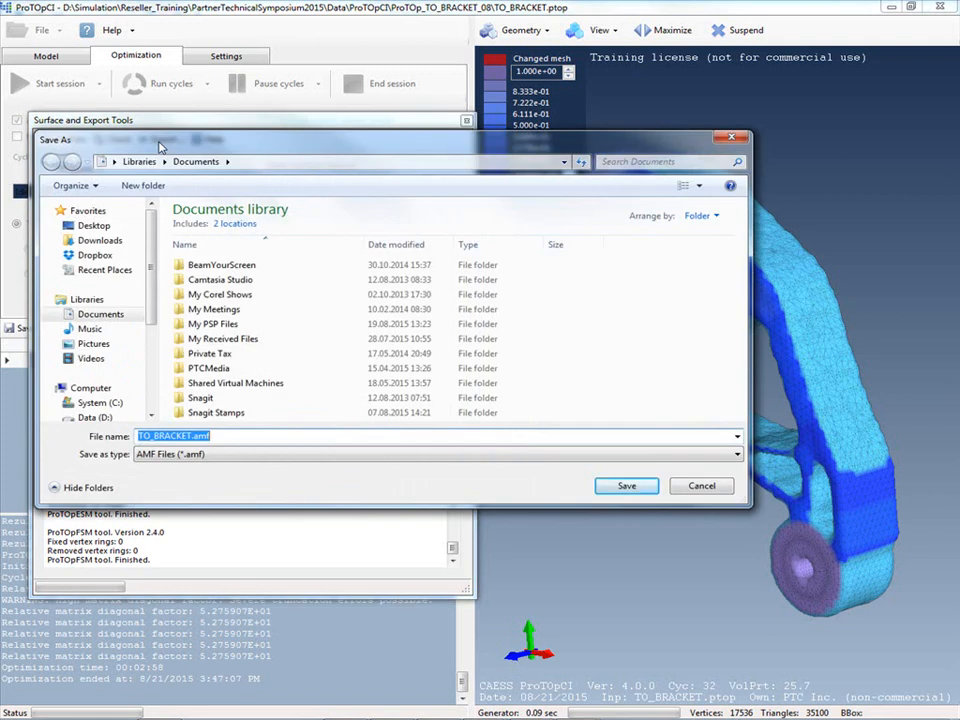
{"action": "left_click", "coordinate": [107, 271]}
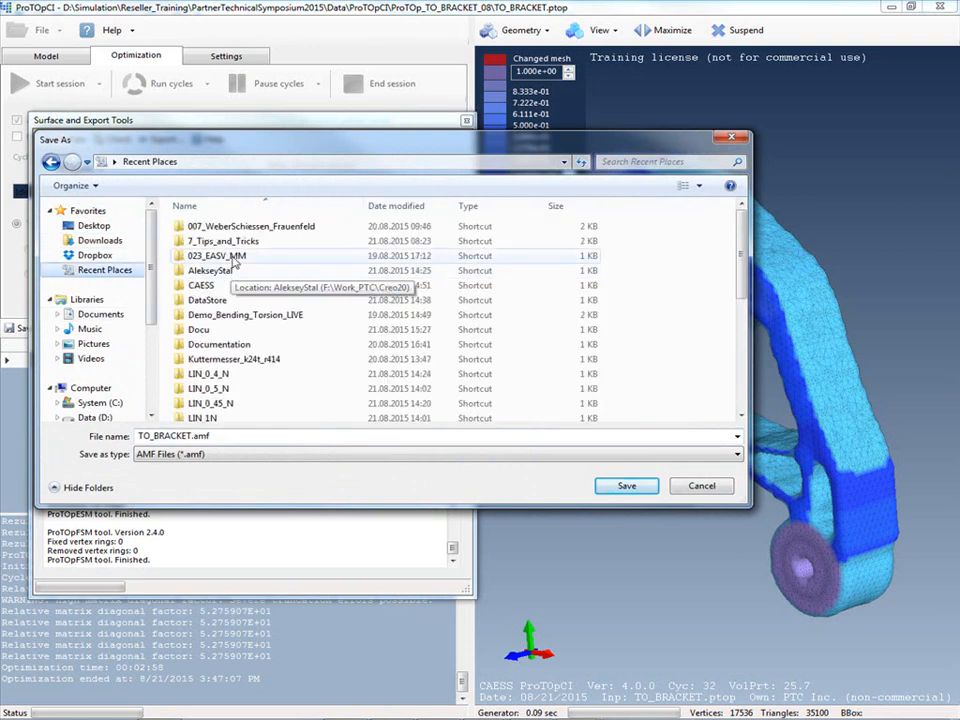
{"action": "double_click", "coordinate": [226, 243]}
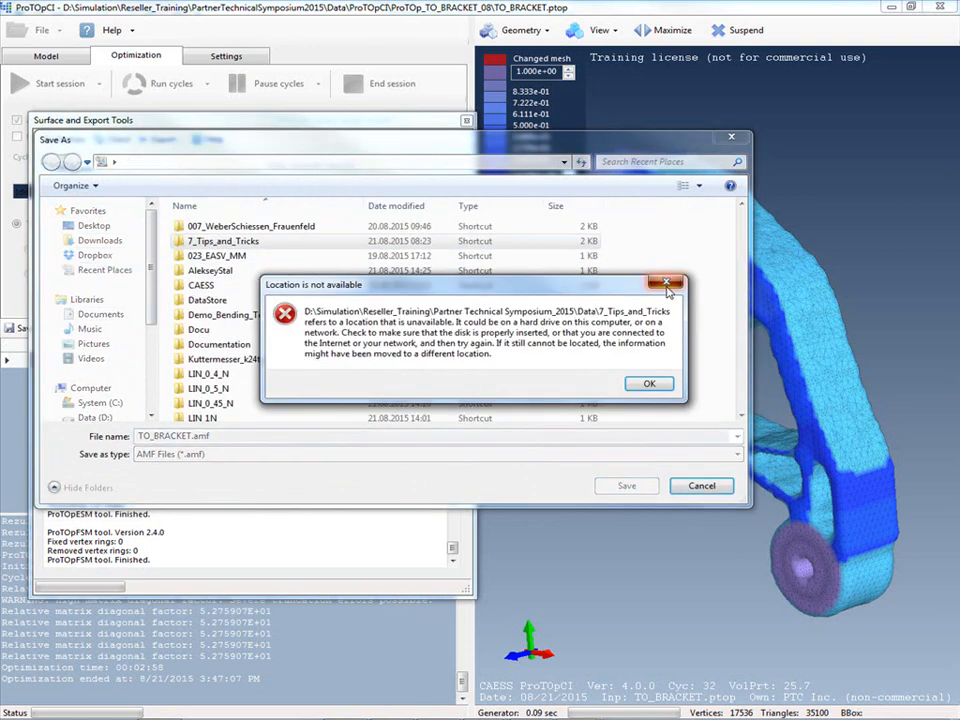
{"action": "key", "text": "Return"}
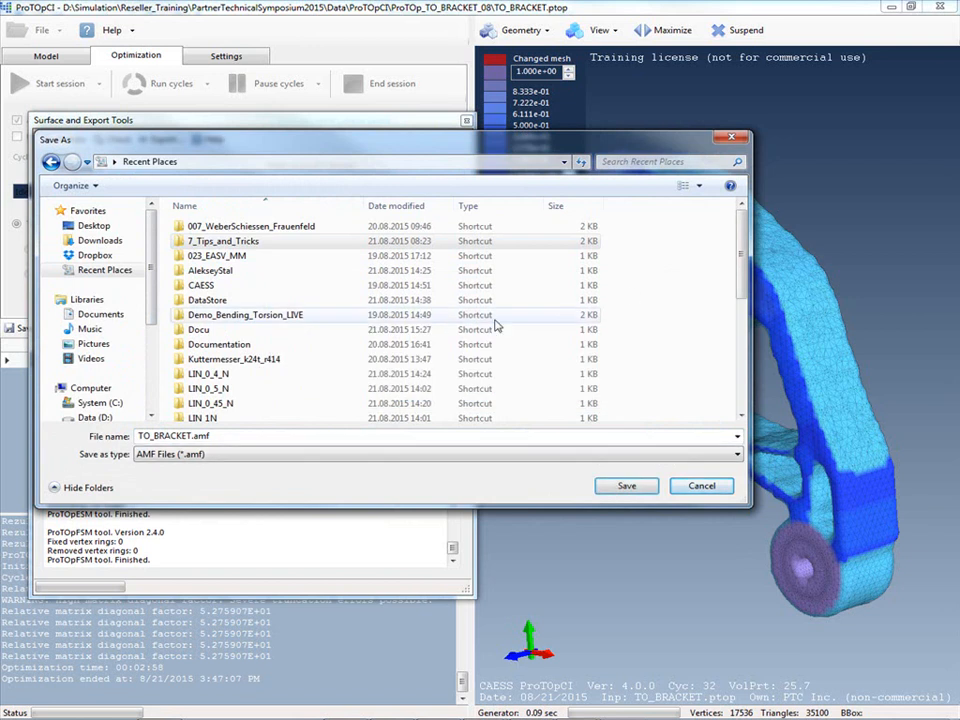
{"action": "left_click", "coordinate": [205, 288]}
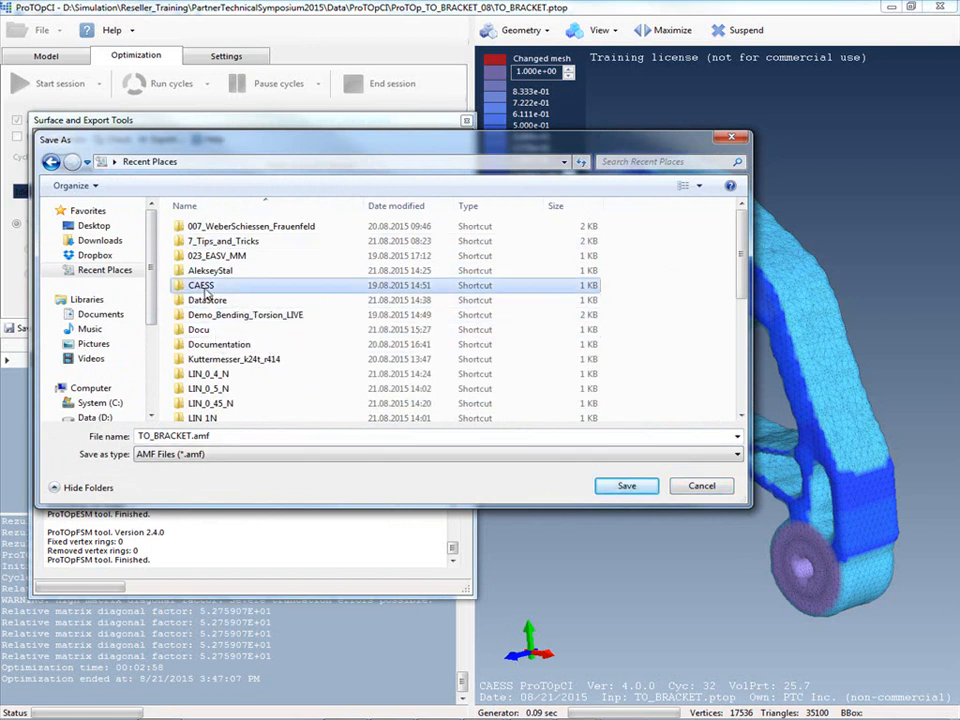
{"action": "double_click", "coordinate": [203, 287]}
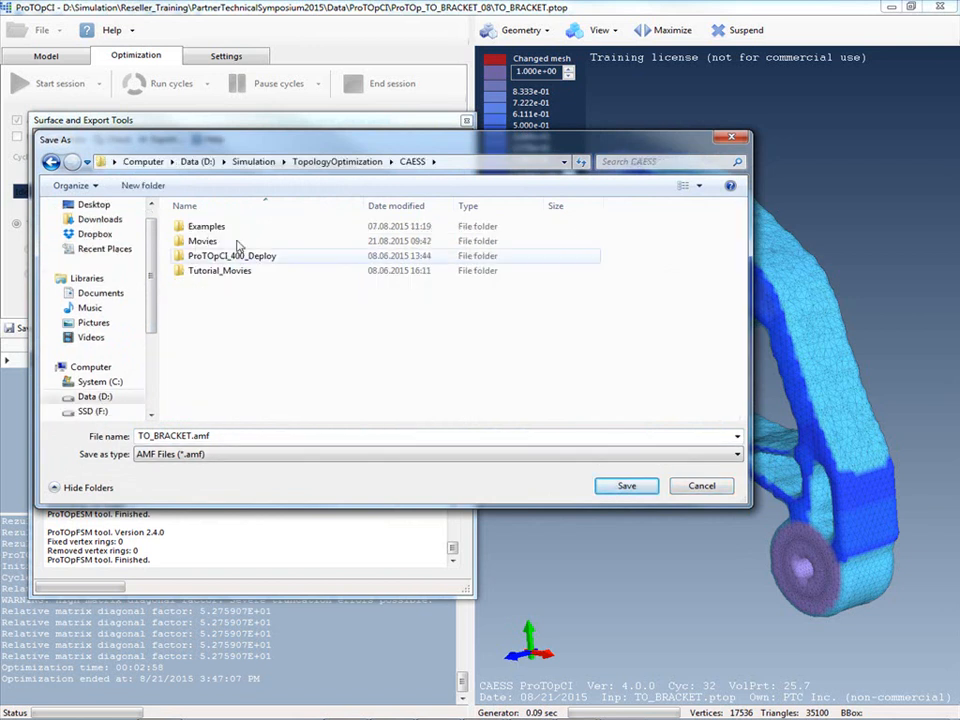
{"action": "left_click", "coordinate": [199, 162]}
{"action": "double_click", "coordinate": [210, 331]}
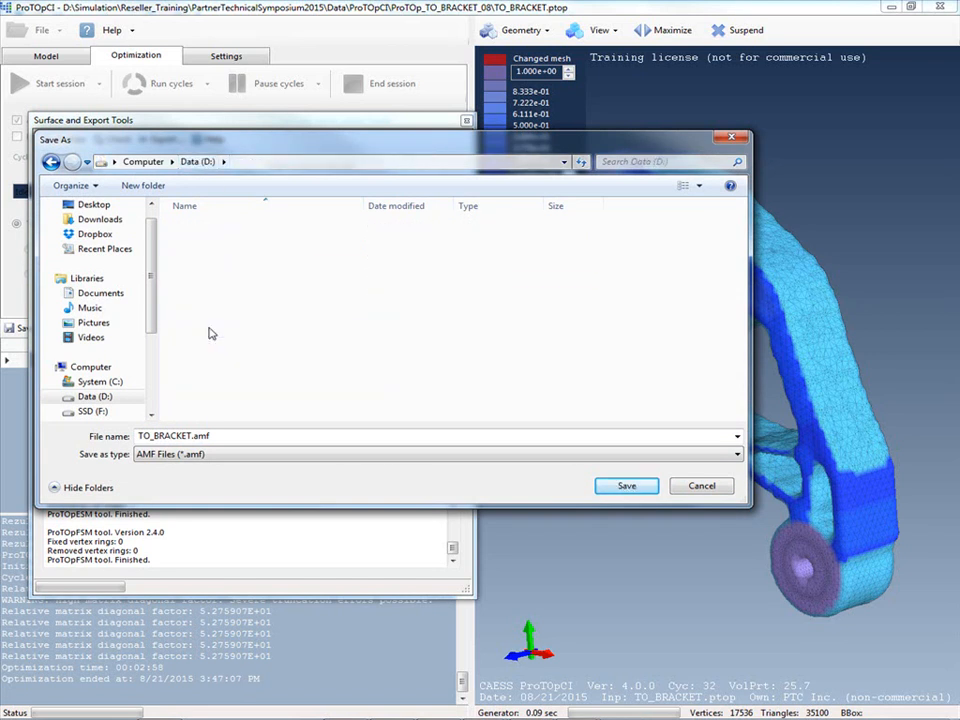
- Choose the Reseller_Training\PartnerTechnicalSymposium2015\Data\ProTOpCI folder as the export location
{"action": "left_click", "coordinate": [211, 331]}
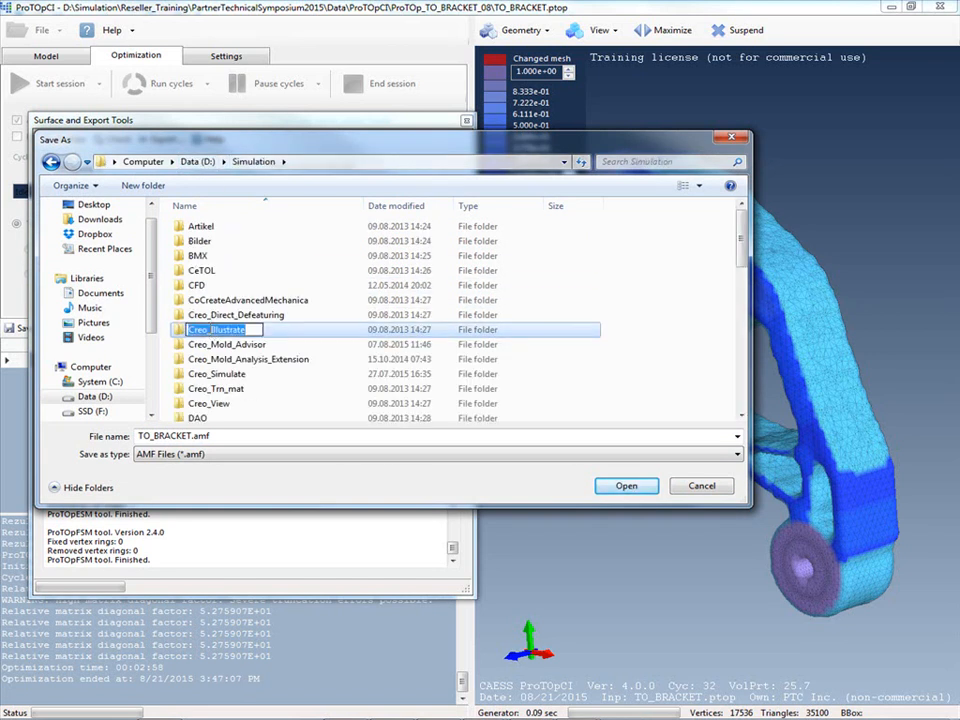
{"action": "type", "text": "r"}
{"action": "key", "text": "Escape"}
{"action": "key", "text": "r"}
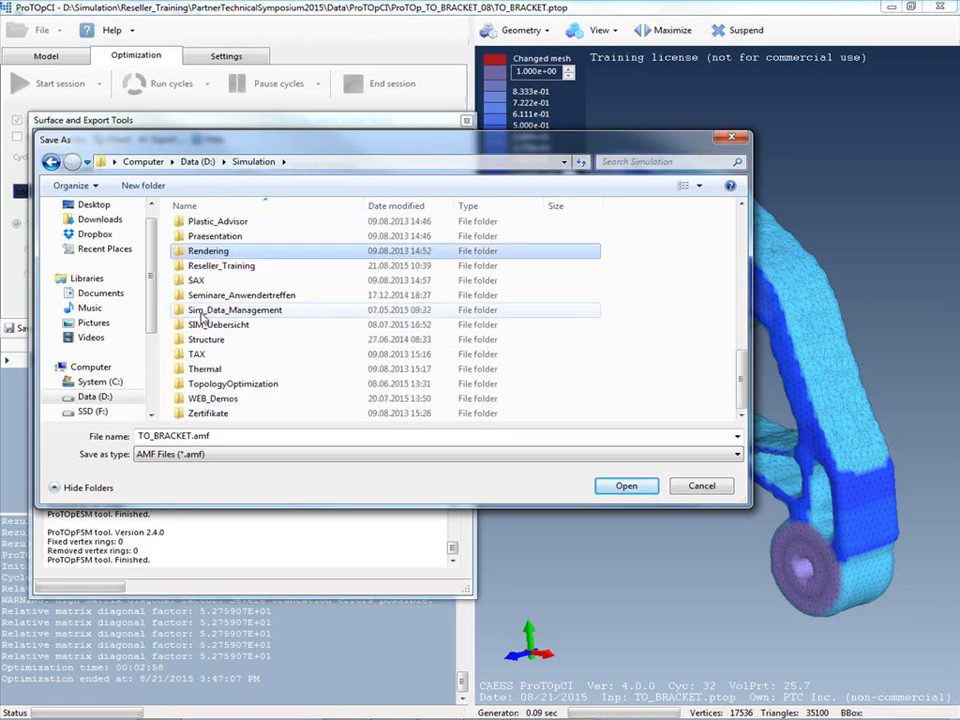
{"action": "double_click", "coordinate": [211, 268]}
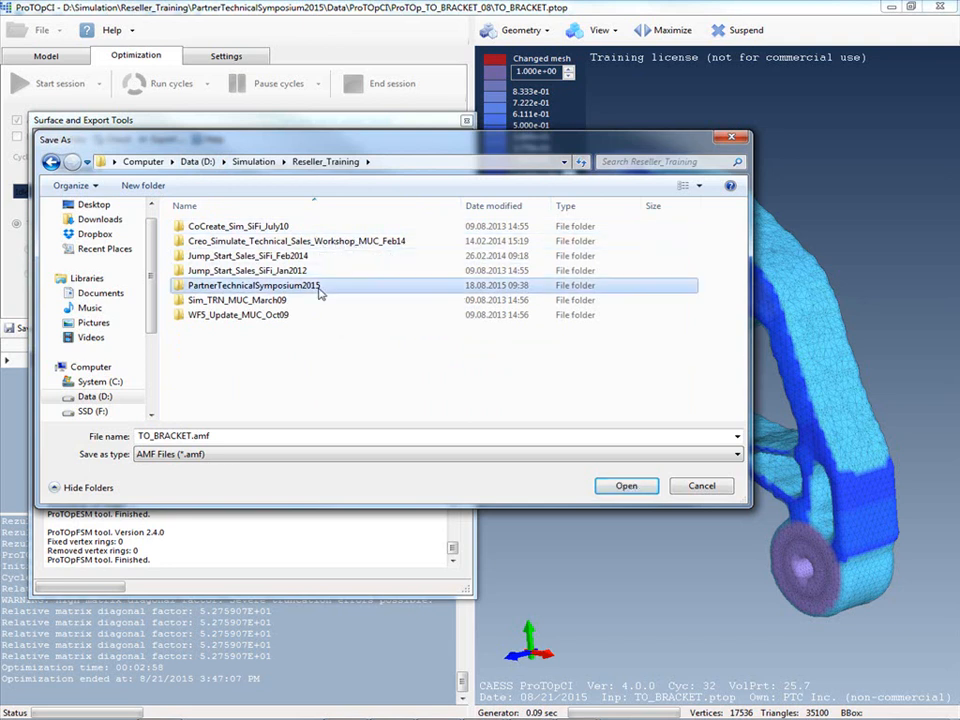
{"action": "double_click", "coordinate": [300, 287]}
{"action": "double_click", "coordinate": [203, 231]}
{"action": "double_click", "coordinate": [218, 259]}
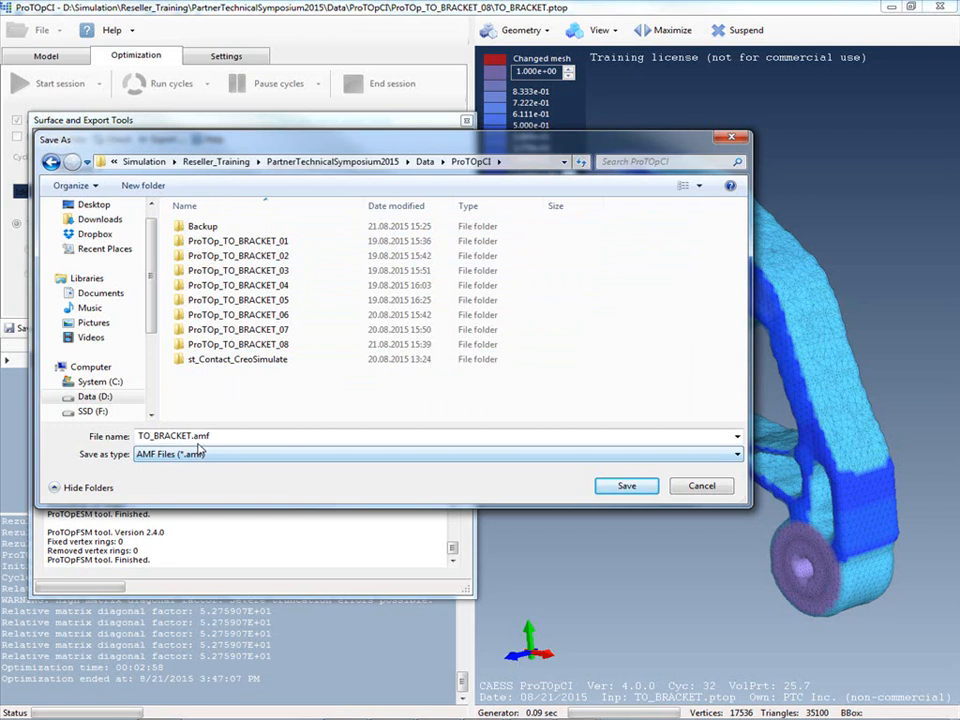
- Export the smoothed geometry as an STL file named live.stl and close the export tools
{"action": "left_click", "coordinate": [229, 458]}
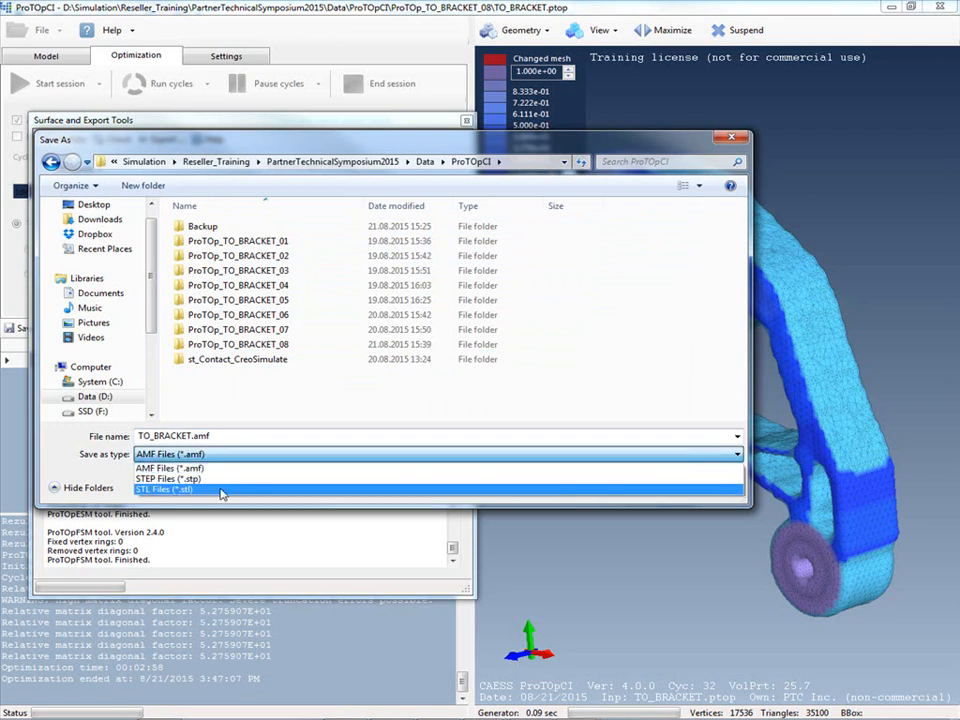
{"action": "left_click", "coordinate": [222, 490]}
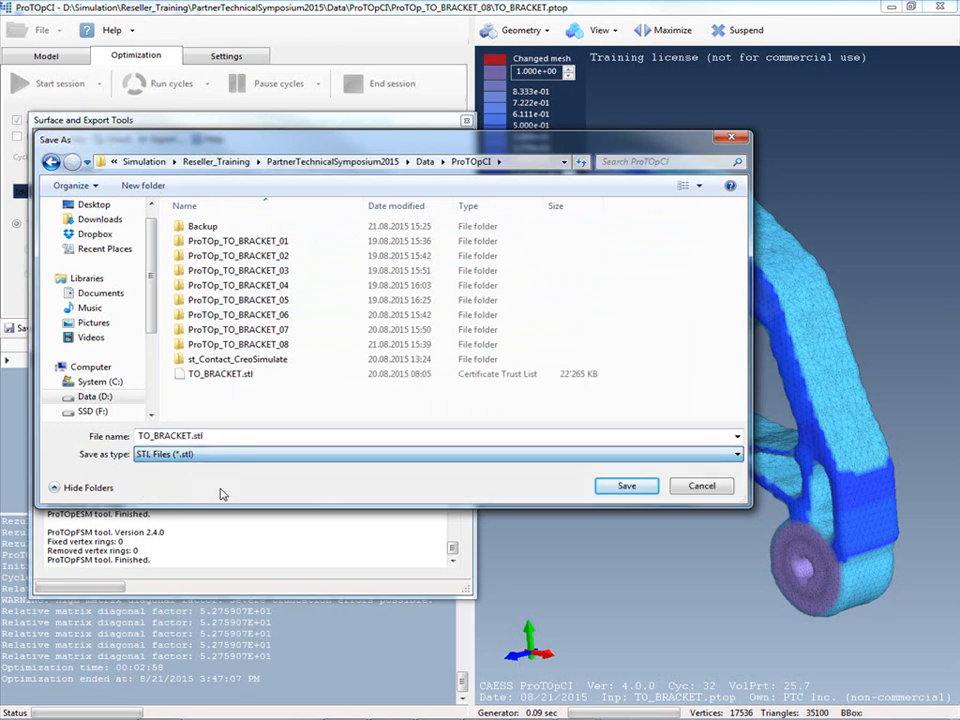
{"action": "double_click", "coordinate": [189, 435]}
{"action": "left_click_drag", "start_coordinate": [138, 436], "coordinate": [193, 437]}
{"action": "type", "text": "live"}
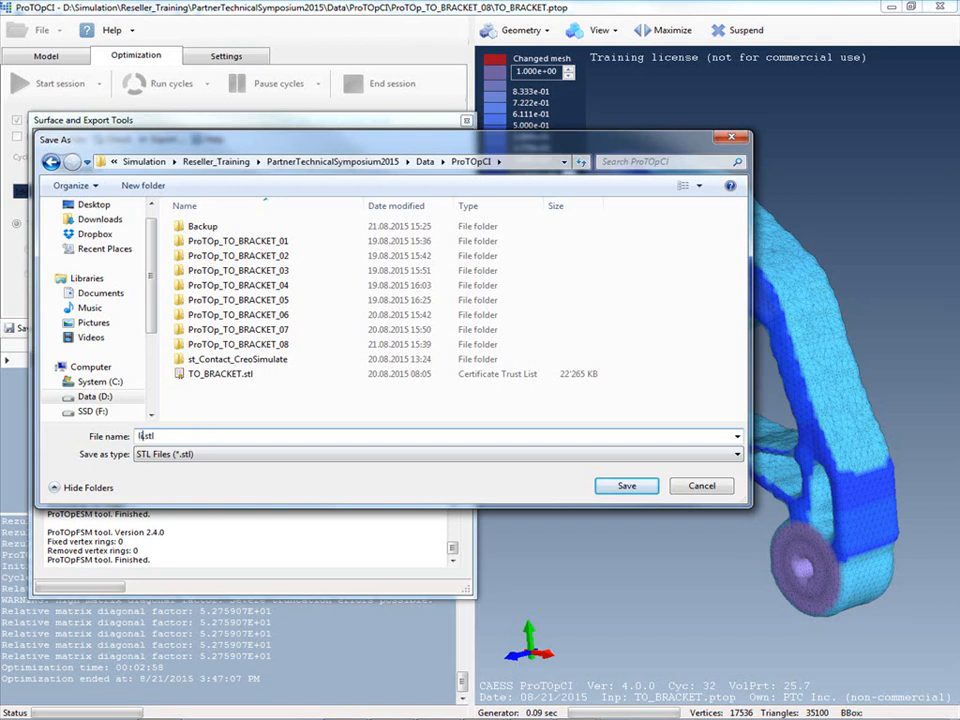
{"action": "key", "text": "Return"}
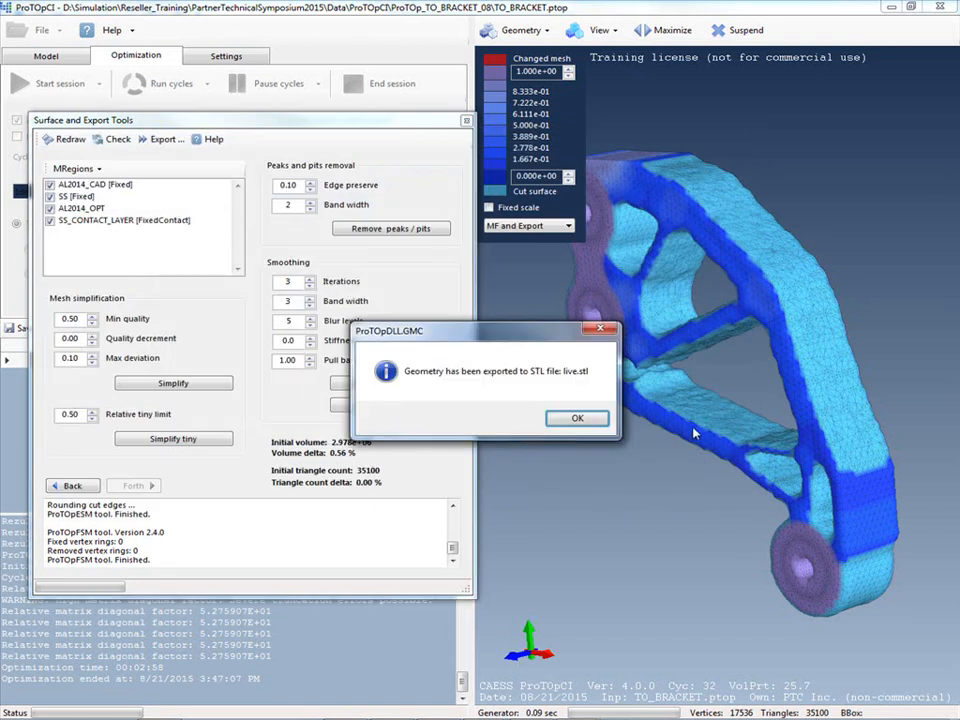
{"action": "left_click", "coordinate": [577, 418]}
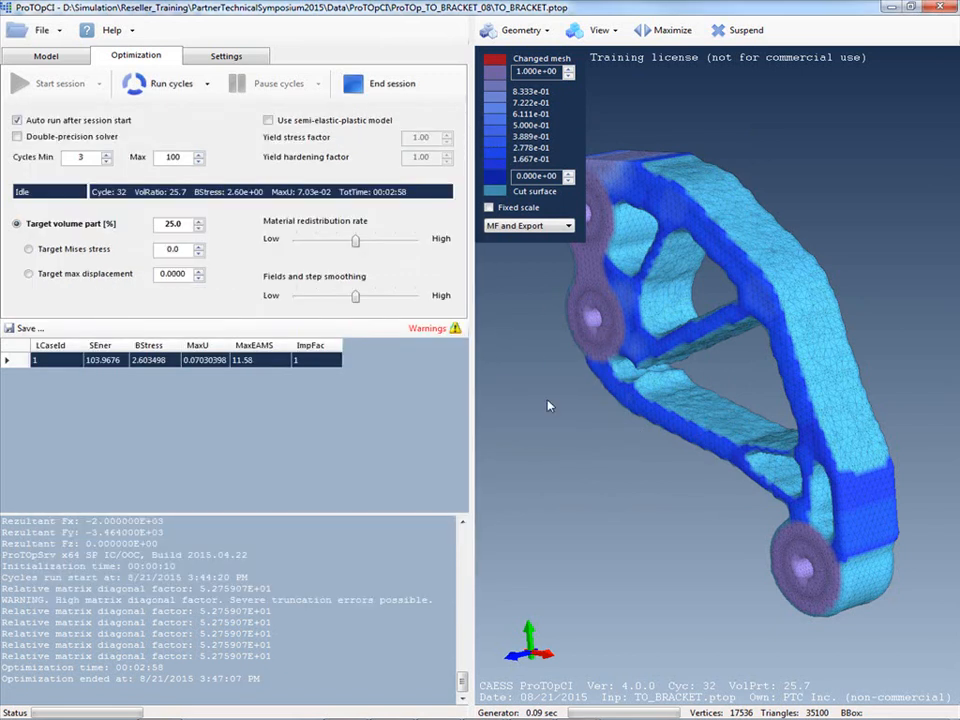
- Switch to PTC Creo Parametric and close the simulation environment of the TO_BRACKET assembly
{"action": "key", "text": "super+Tab"}
{"action": "key", "text": "super+Tab"}
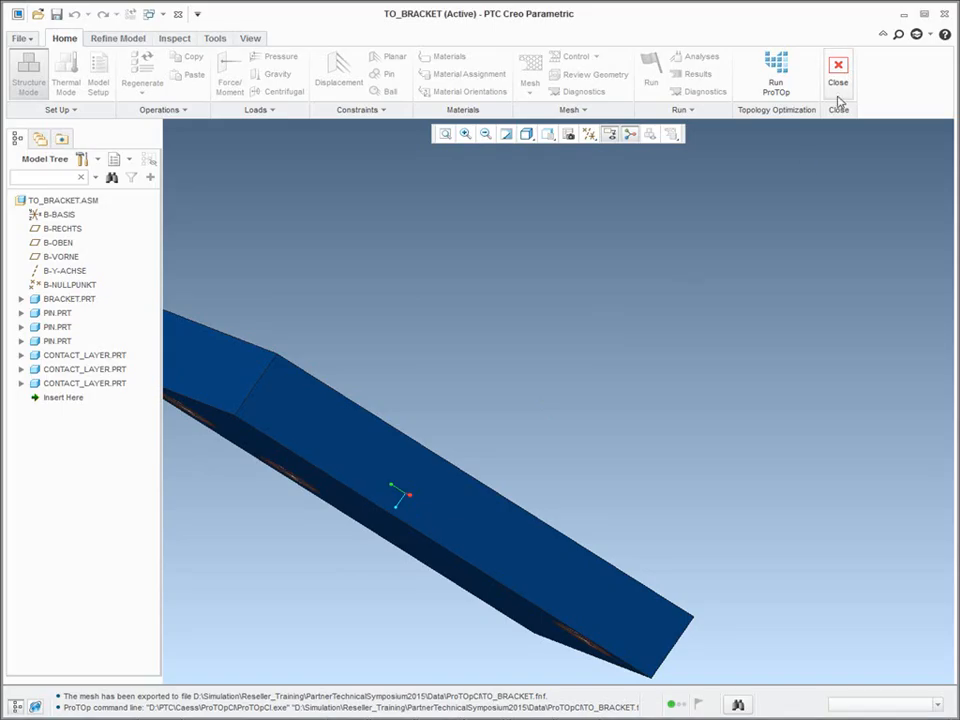
{"action": "left_click", "coordinate": [838, 80]}
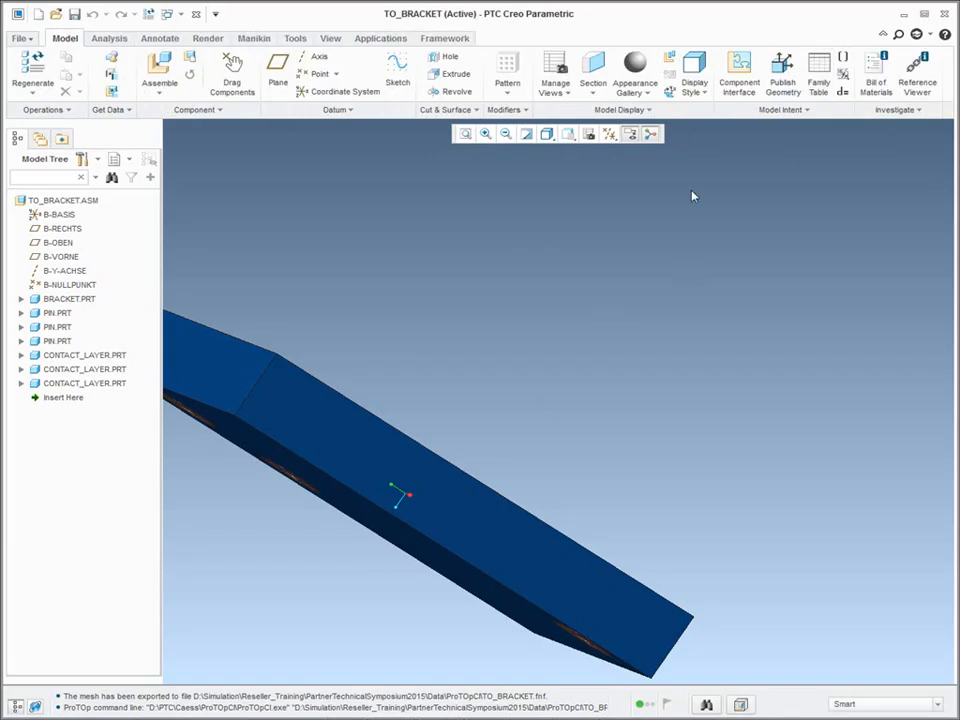
- Close the TO_BRACKET assembly and open live.stl from the ProTOpCI folder, showing all file types
{"action": "key", "text": "ctrl+w"}
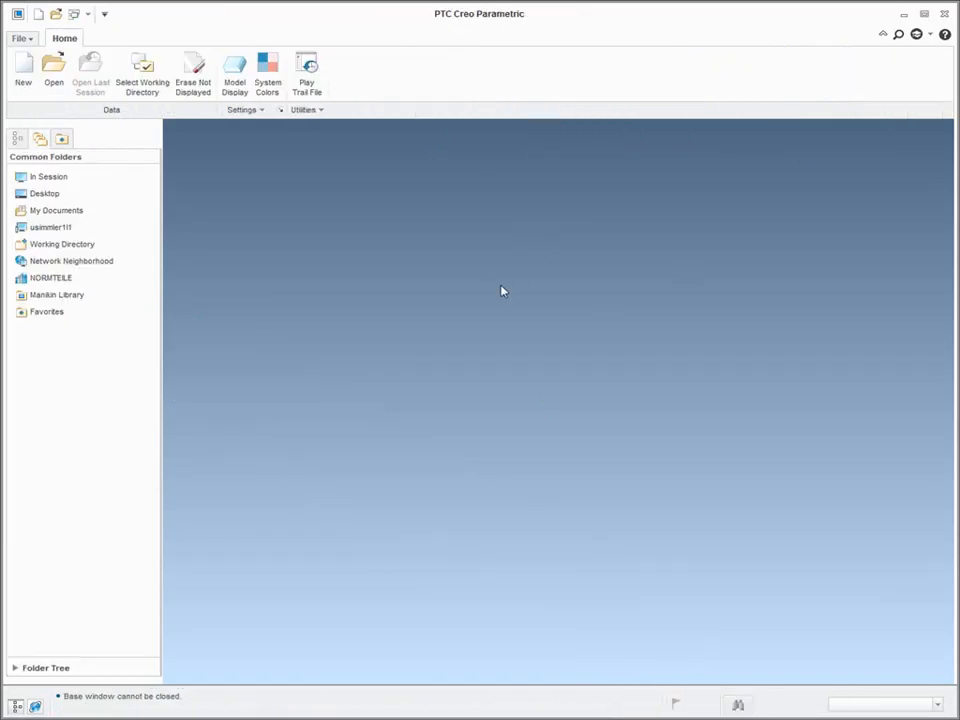
{"action": "left_click", "coordinate": [53, 70]}
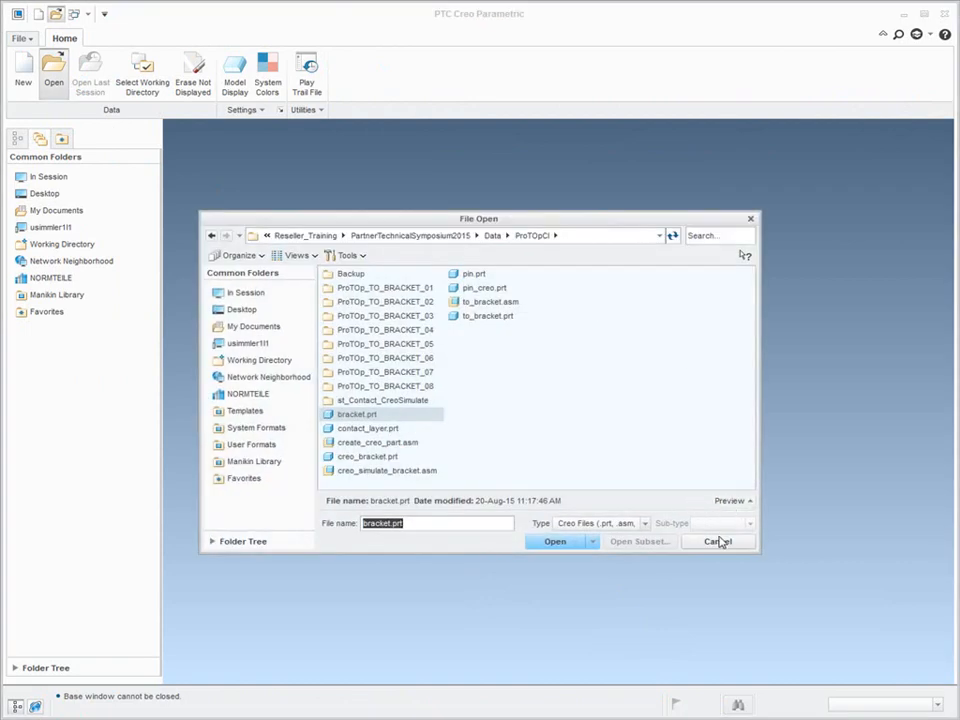
{"action": "left_click", "coordinate": [646, 524]}
{"action": "left_click", "coordinate": [619, 538]}
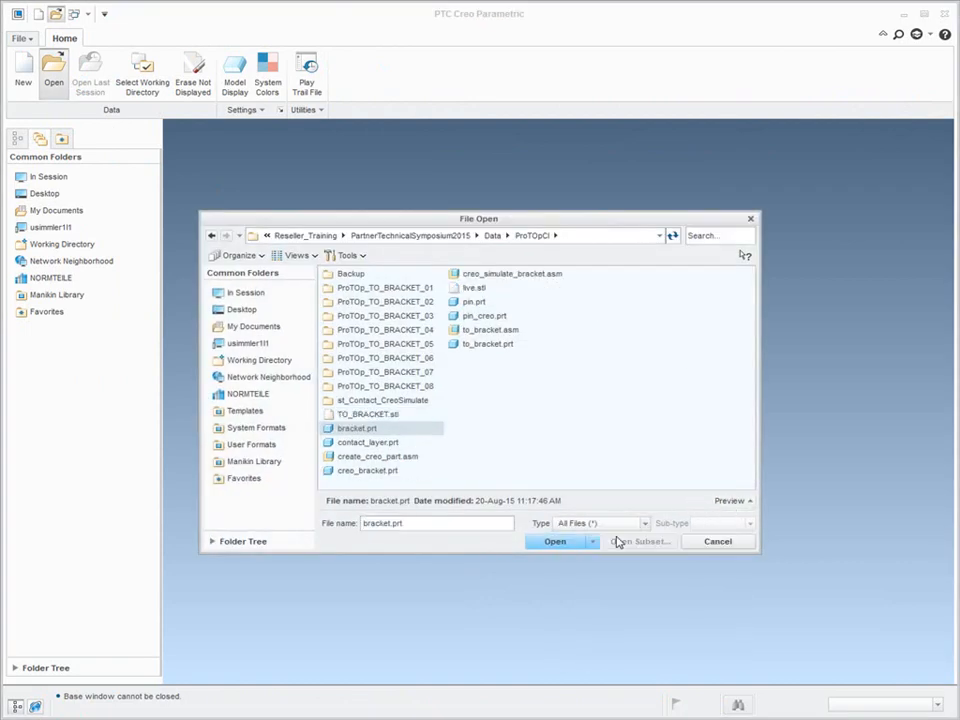
{"action": "double_click", "coordinate": [474, 288]}
{"action": "left_click", "coordinate": [578, 417]}
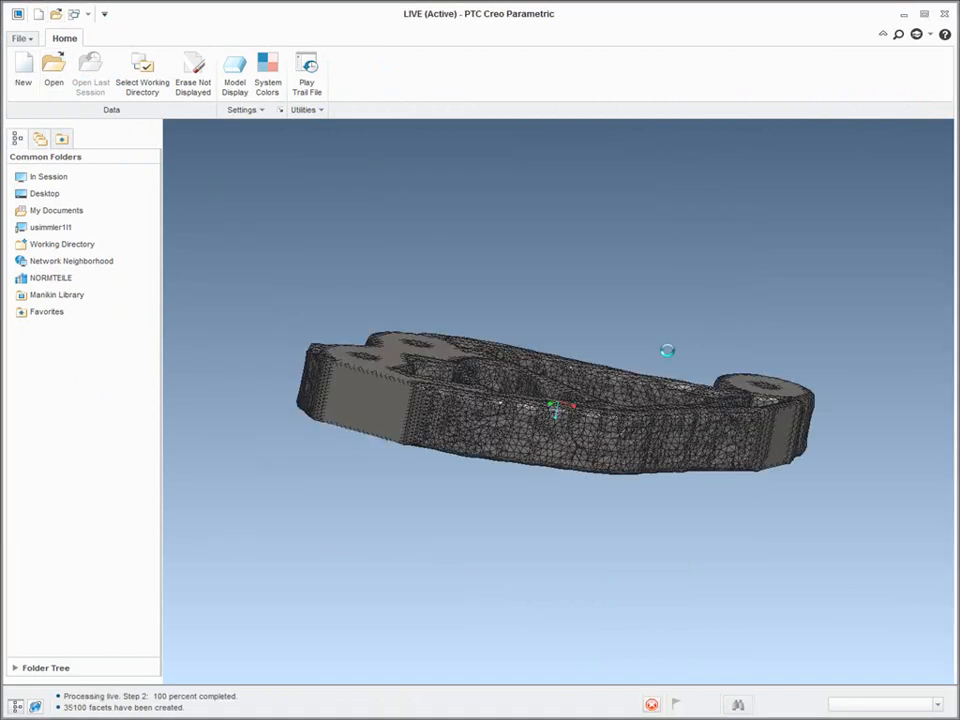
- Show the imported LIVE part in its default orientation and set the display style to Shading With Reflections
{"action": "key", "text": "ctrl+d"}
{"action": "left_click", "coordinate": [546, 133]}
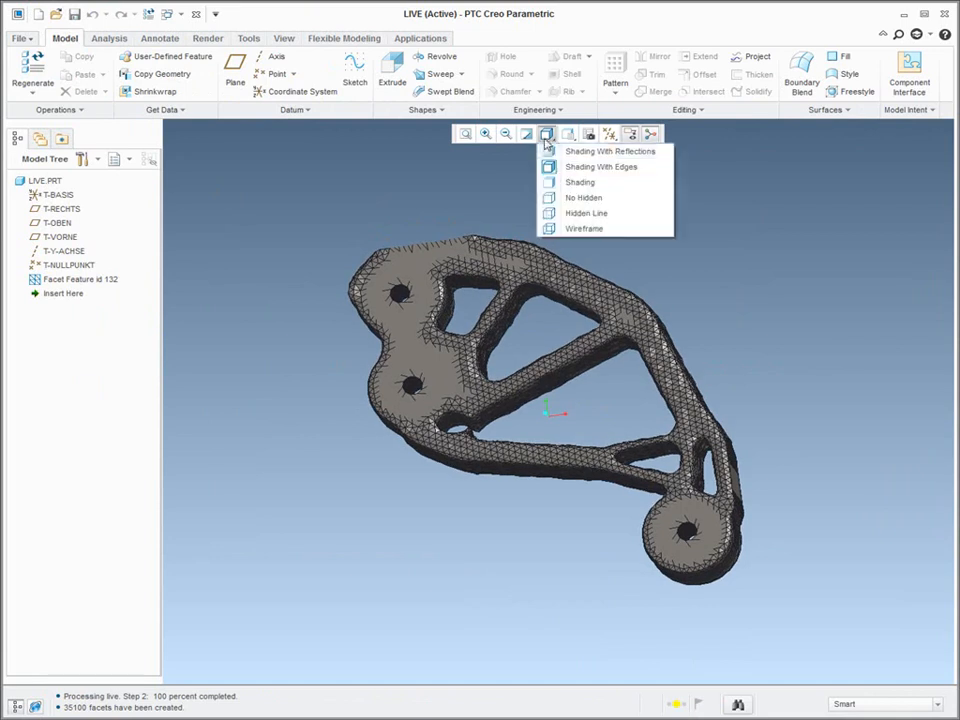
{"action": "left_click", "coordinate": [566, 151]}
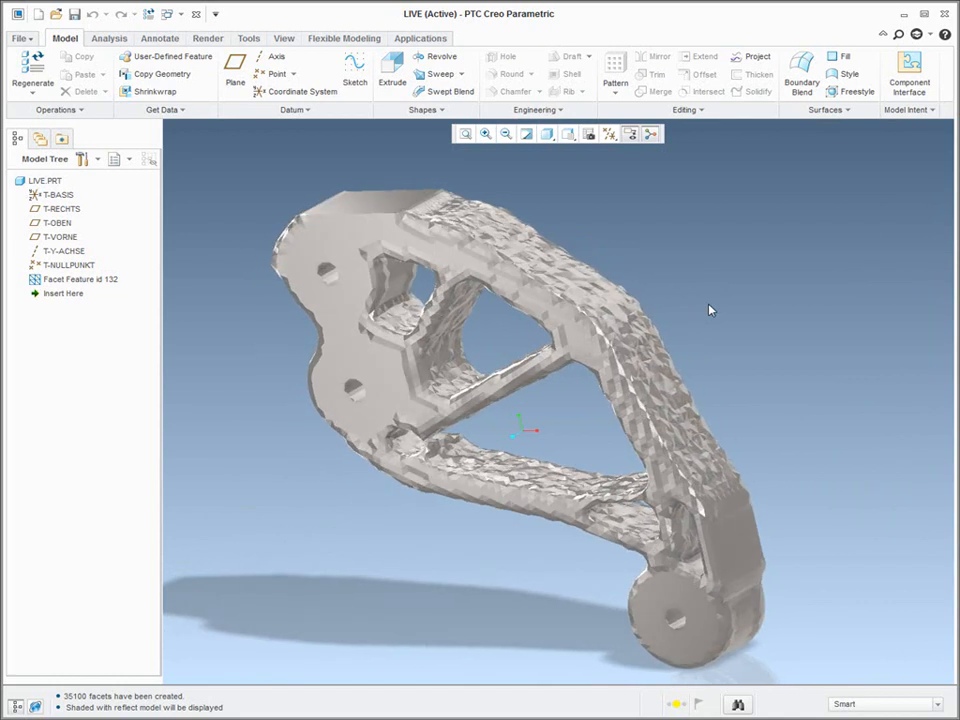
- Close the LIVE part and open the create_creo_part.asm assembly with its Master Rep representation
{"action": "key", "text": "ctrl+w"}
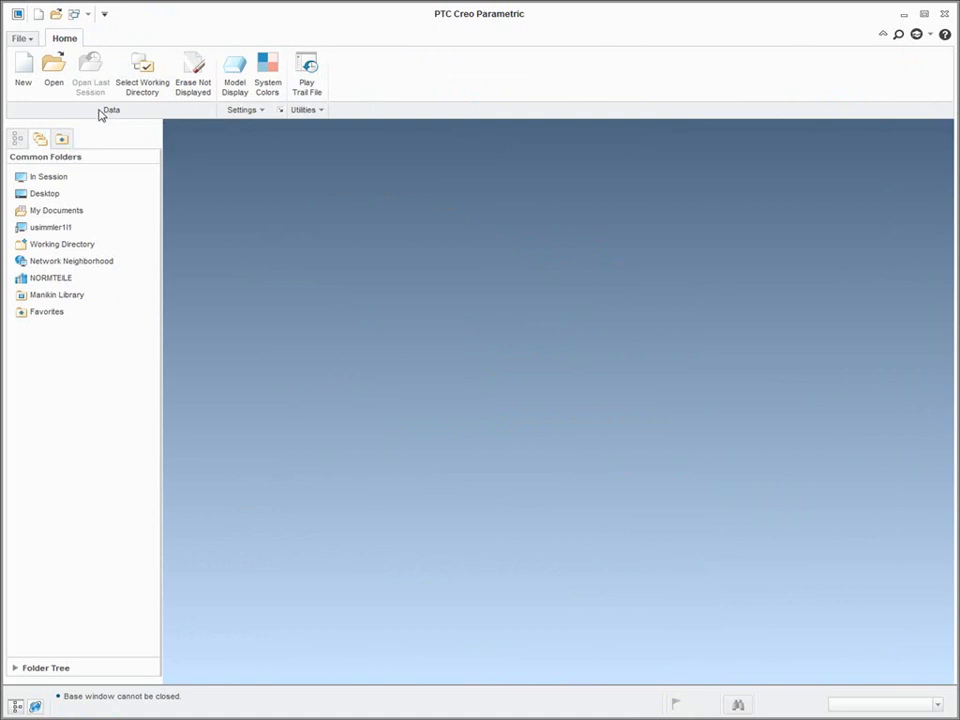
{"action": "left_click", "coordinate": [53, 70]}
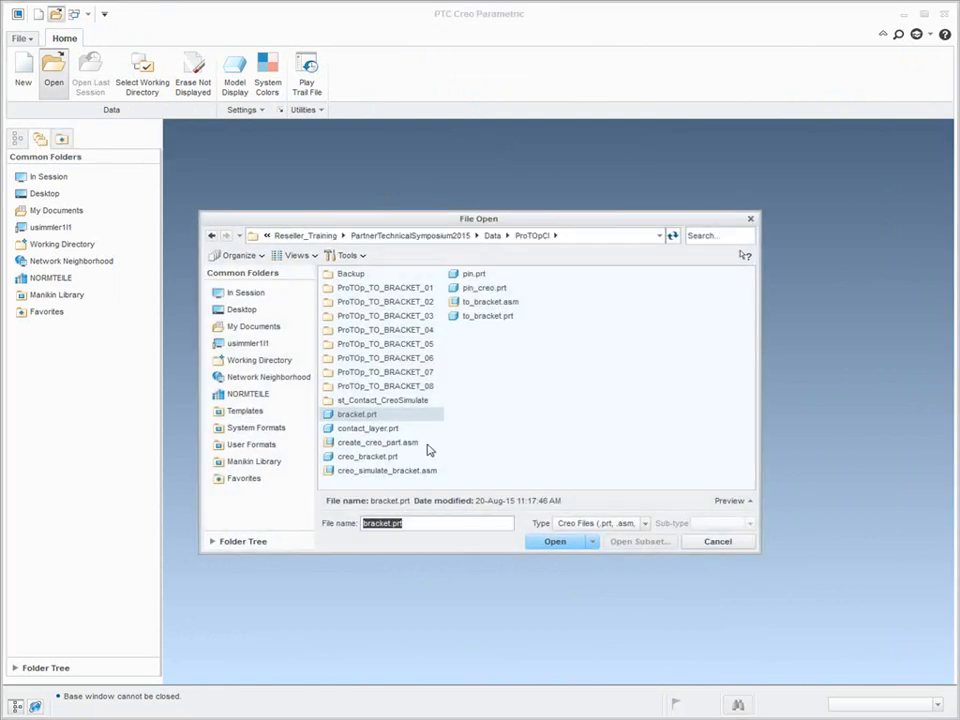
{"action": "double_click", "coordinate": [425, 445]}
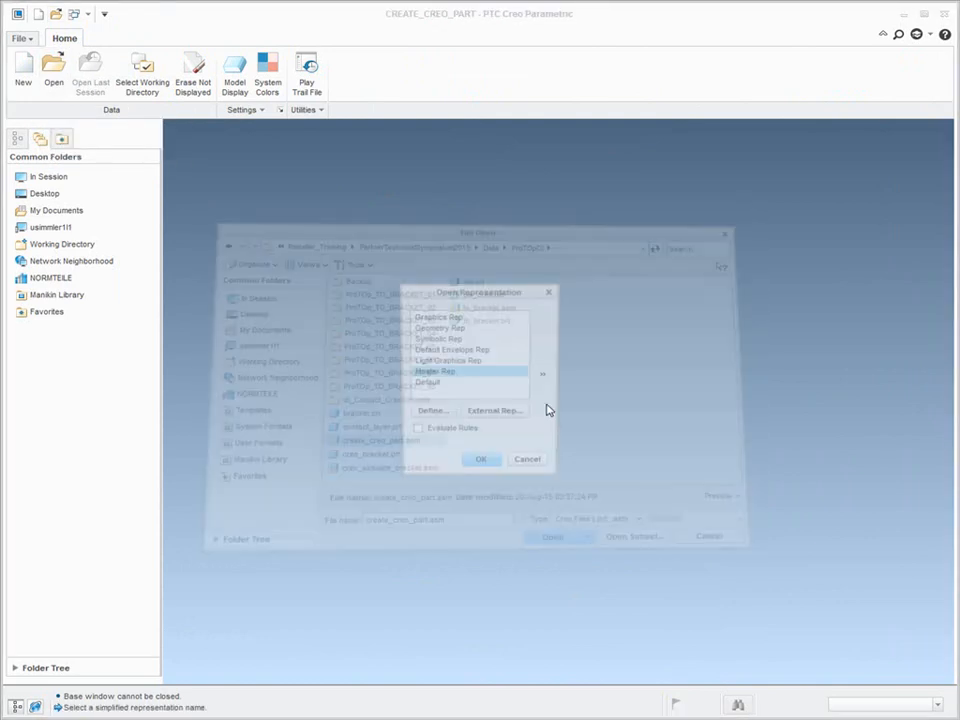
{"action": "left_click", "coordinate": [498, 464]}
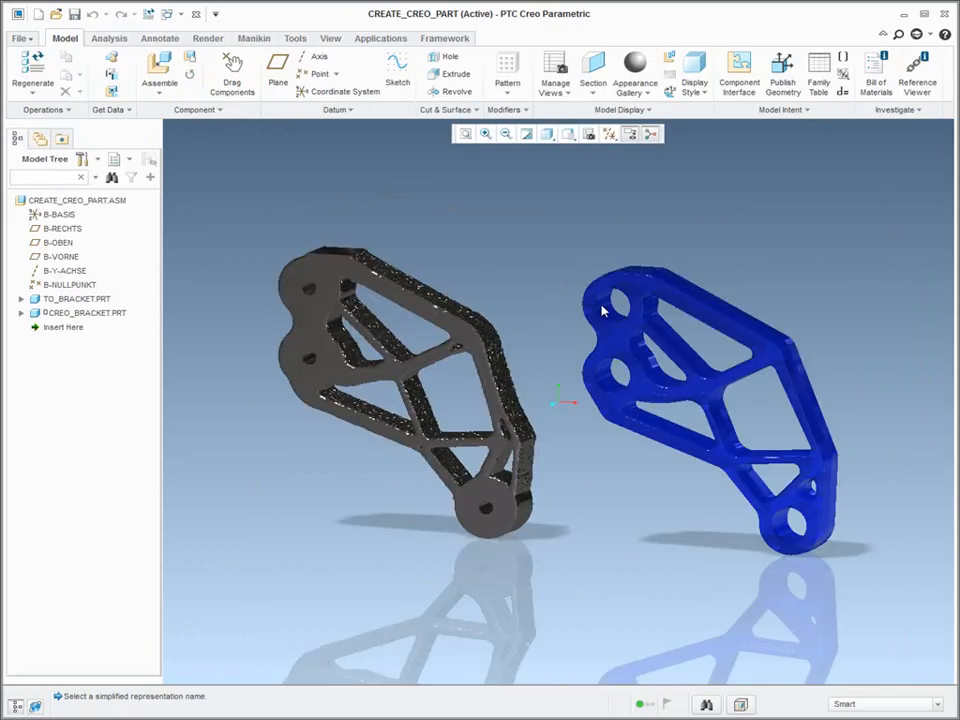
{"action": "middle_click_drag", "start_coordinate": [538, 328], "coordinate": [487, 271]}
{"action": "left_click", "coordinate": [431, 311]}
{"action": "left_click", "coordinate": [478, 268]}
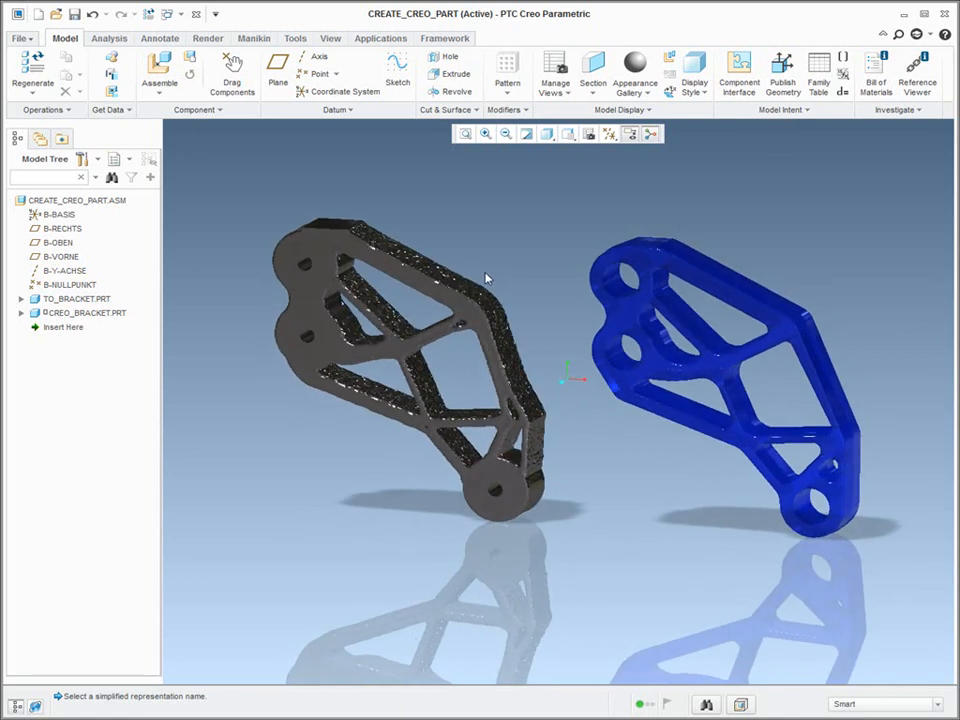
- Redefine the placement of CREO_BRACKET.PRT and move it onto the faceted TO_BRACKET part so the two brackets overlap
{"action": "left_click", "coordinate": [84, 315]}
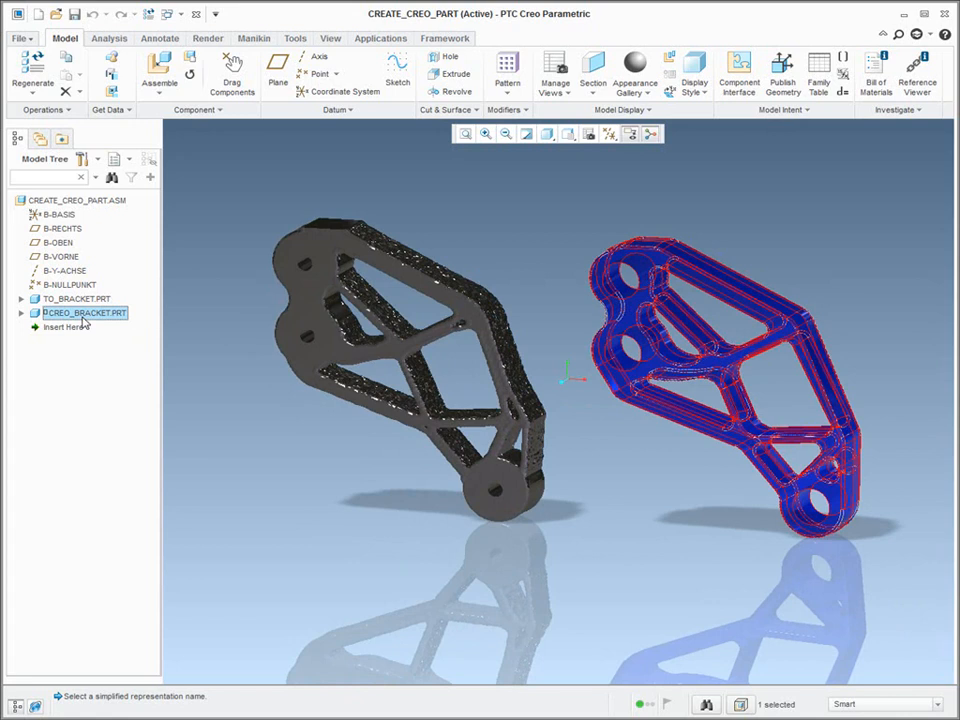
{"action": "right_click", "coordinate": [85, 319]}
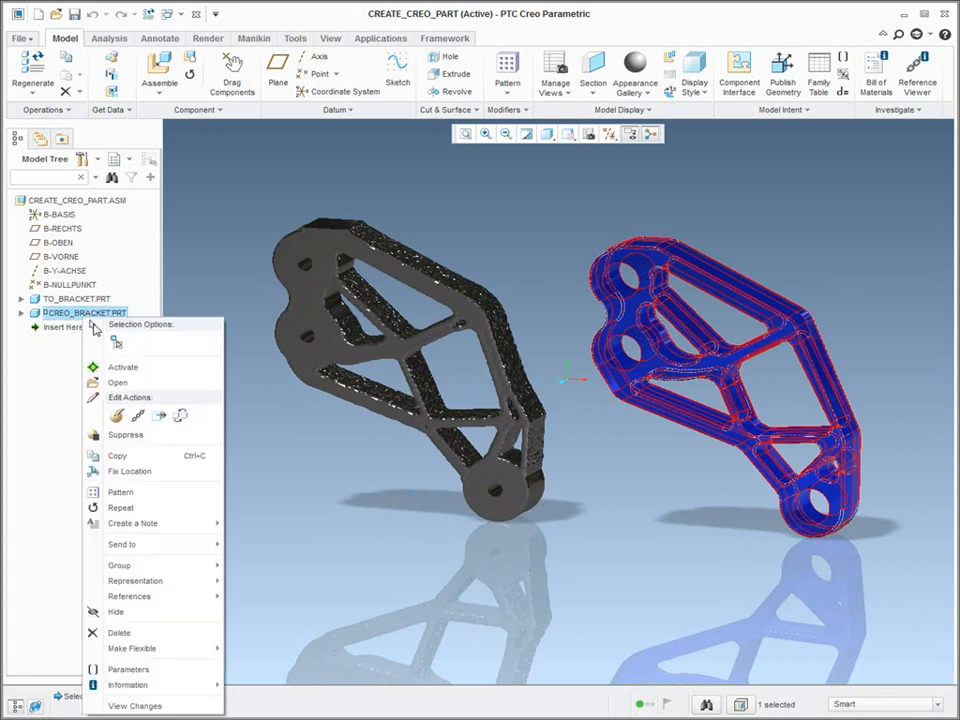
{"action": "left_click", "coordinate": [117, 416]}
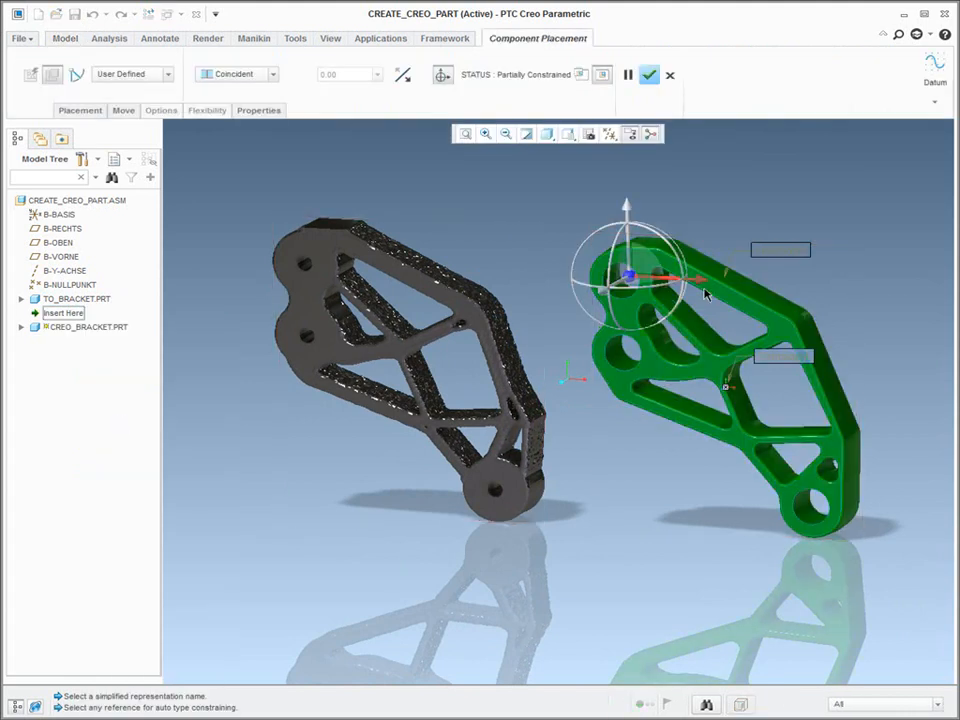
{"action": "left_click_drag", "start_coordinate": [668, 283], "coordinate": [381, 278]}
{"action": "middle_click", "coordinate": [596, 289]}
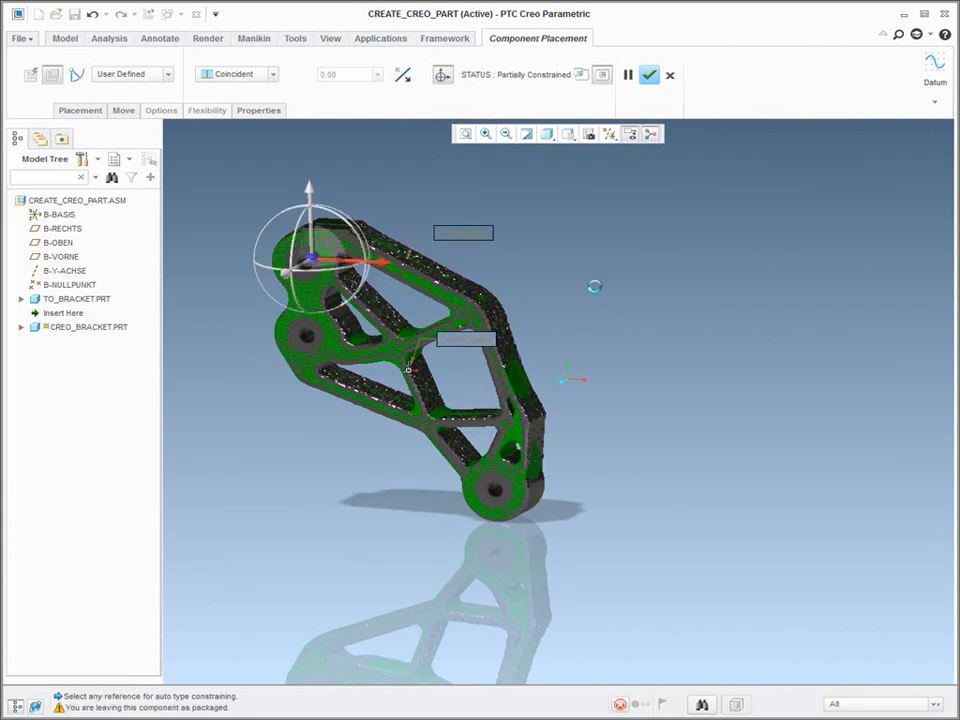
- Examine the sketch of Extrude 1 in CREO_BRACKET.PRT against the optimized bracket, and close it without changes
{"action": "left_click", "coordinate": [22, 313]}
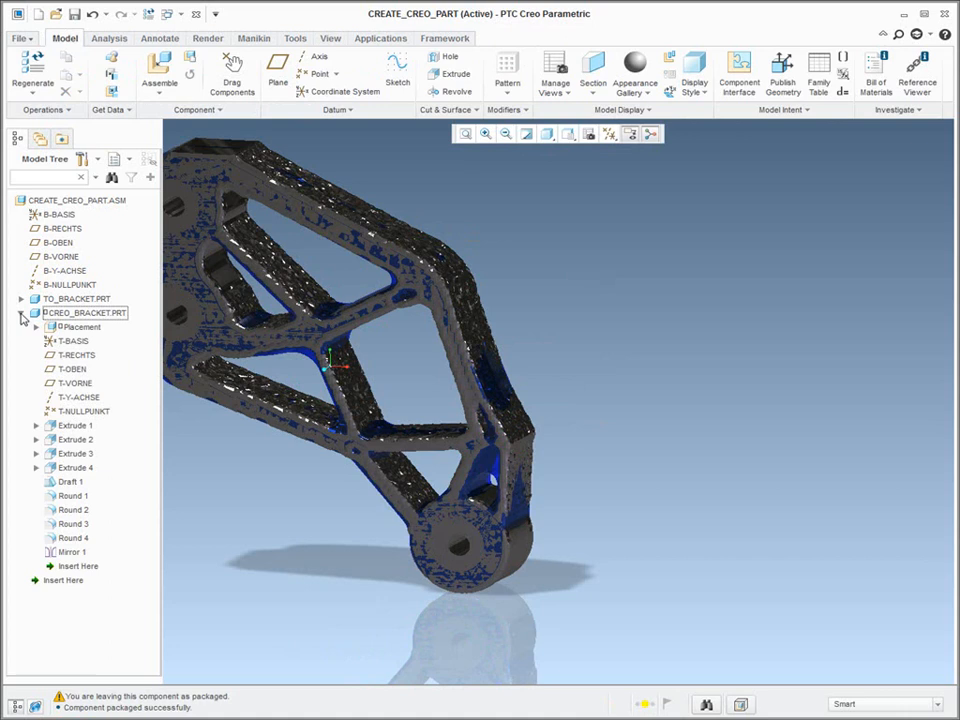
{"action": "left_click", "coordinate": [70, 426]}
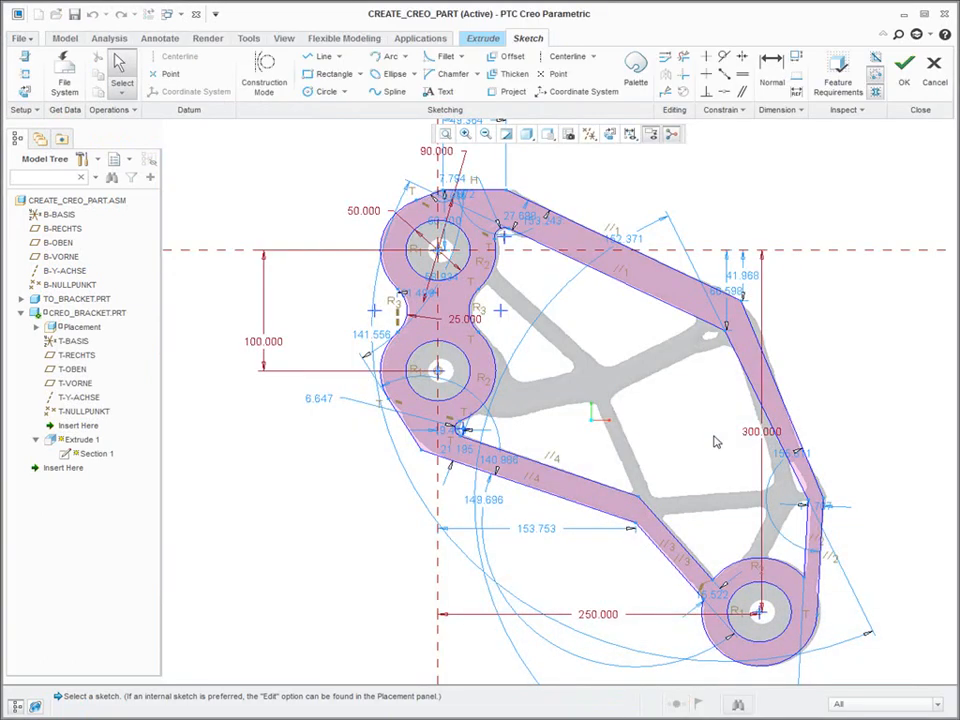
{"action": "left_click", "coordinate": [905, 68]}
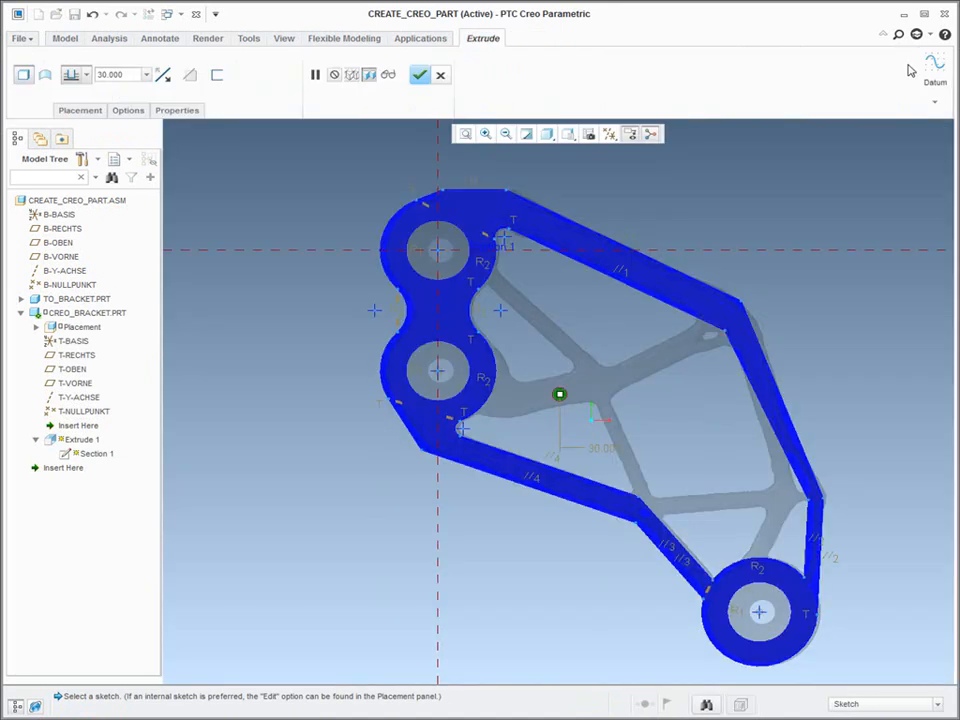
{"action": "left_click", "coordinate": [419, 75]}
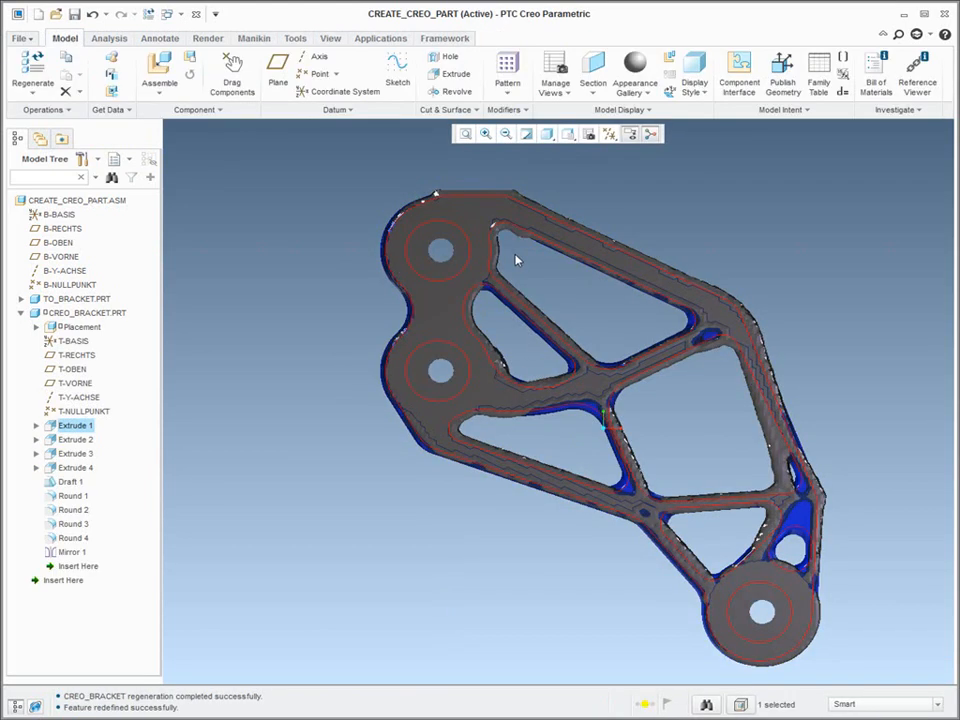
- Redefine the placement of CREO_BRACKET.PRT and move it off the optimized bracket so the two stand side by side
{"action": "left_click", "coordinate": [56, 316]}
{"action": "key", "text": "ctrl+e"}
{"action": "left_click_drag", "start_coordinate": [514, 252], "coordinate": [875, 254]}
{"action": "middle_click_drag", "start_coordinate": [785, 287], "coordinate": [665, 287]}
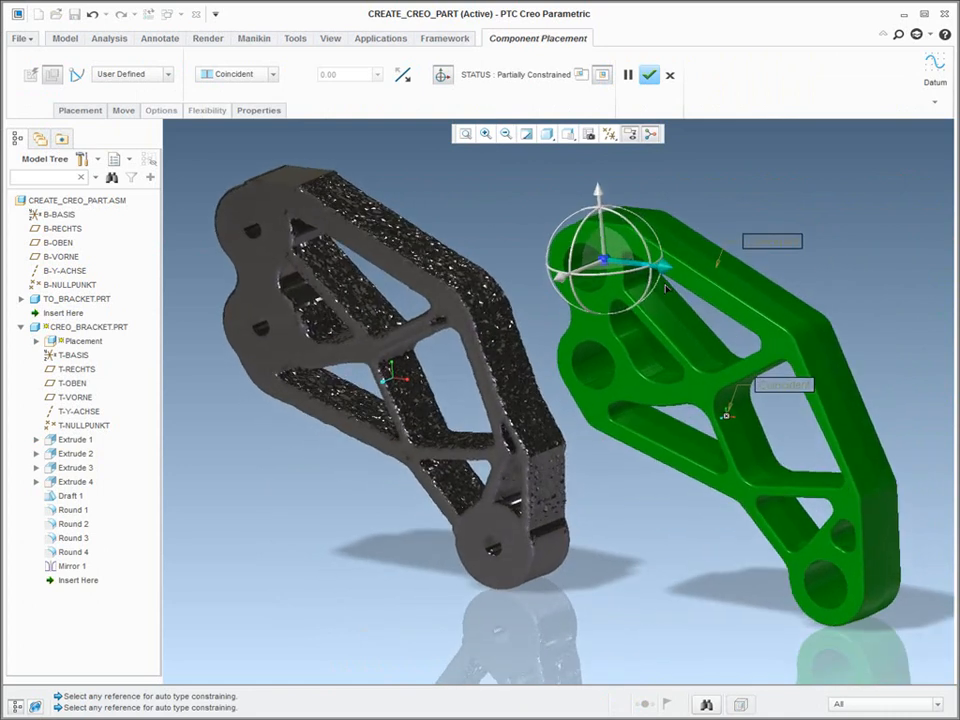
{"action": "middle_click", "coordinate": [628, 495]}
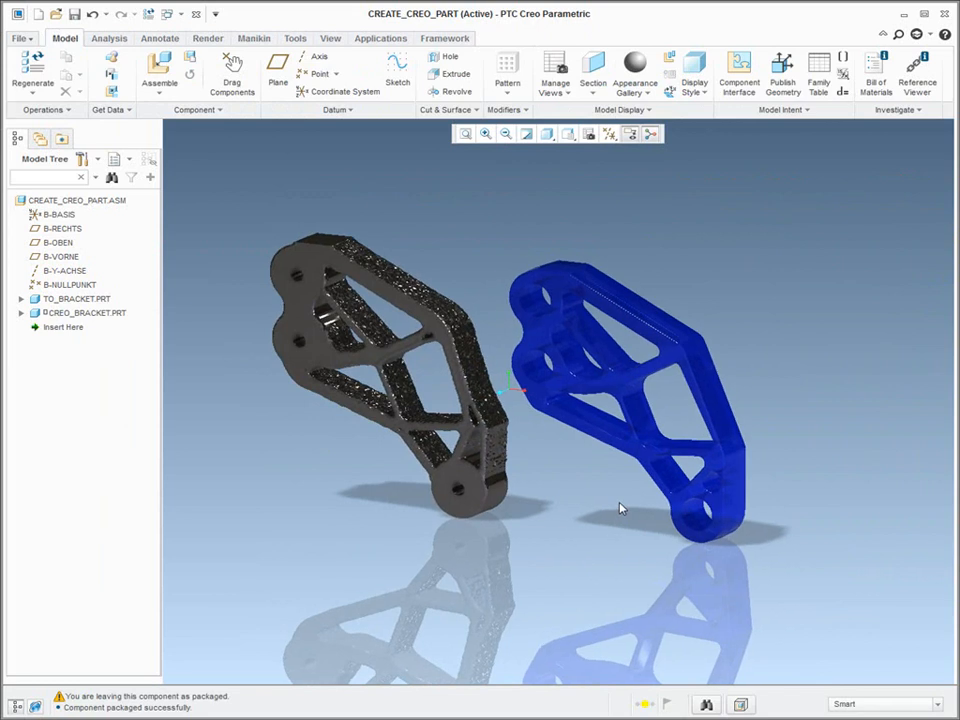
- Open CREO_BRACKET as a separate part and start the Simulate application for it
{"action": "left_click", "coordinate": [636, 428]}
{"action": "right_click", "coordinate": [621, 413]}
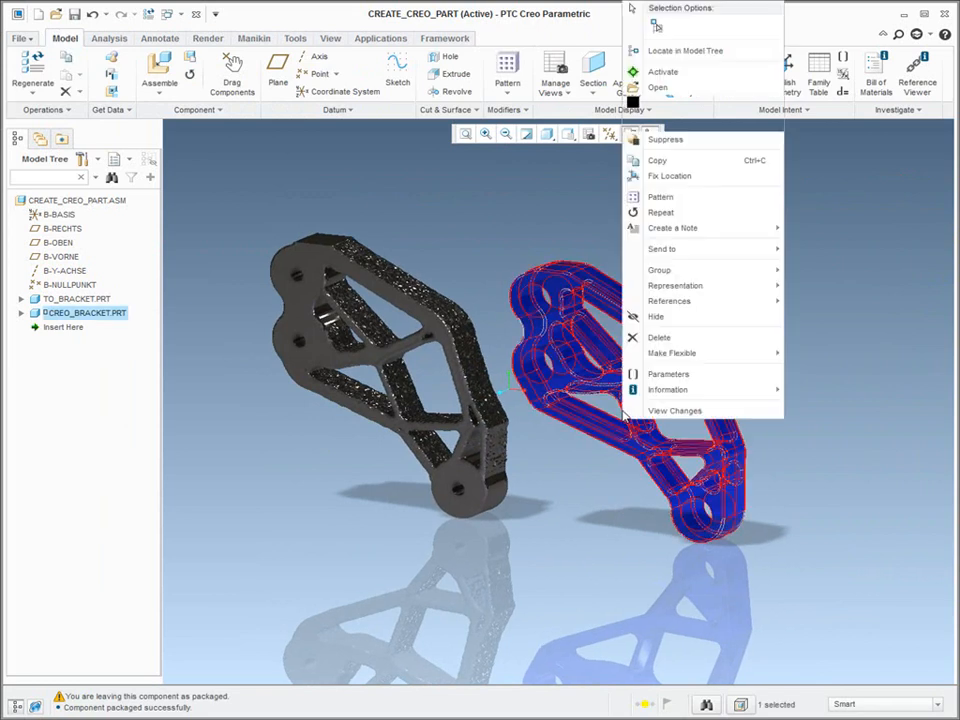
{"action": "left_click", "coordinate": [681, 118]}
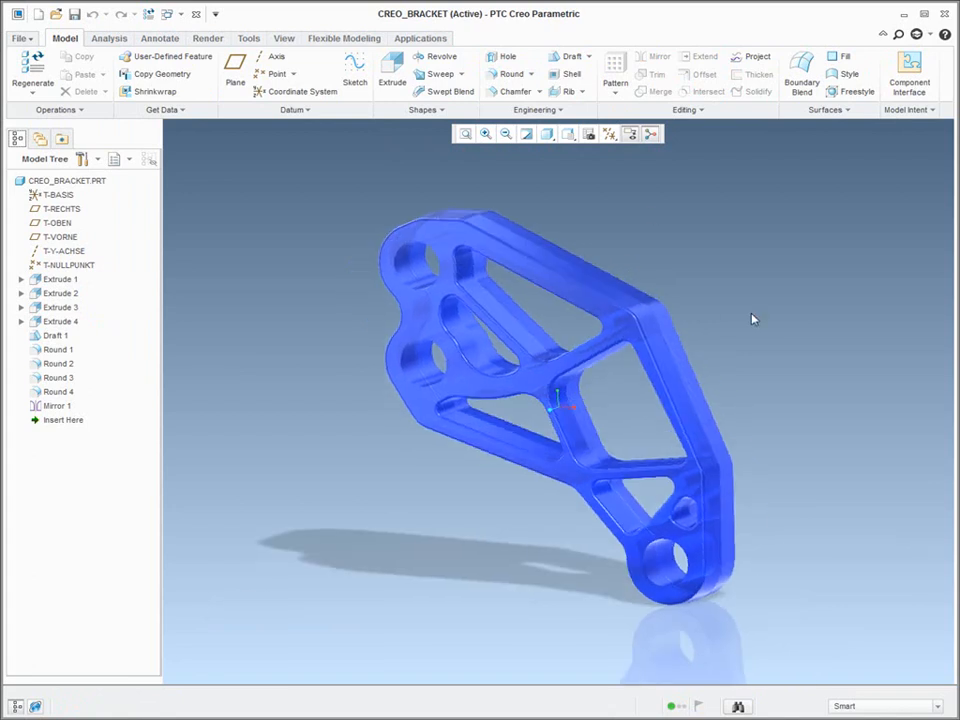
{"action": "left_click", "coordinate": [399, 38]}
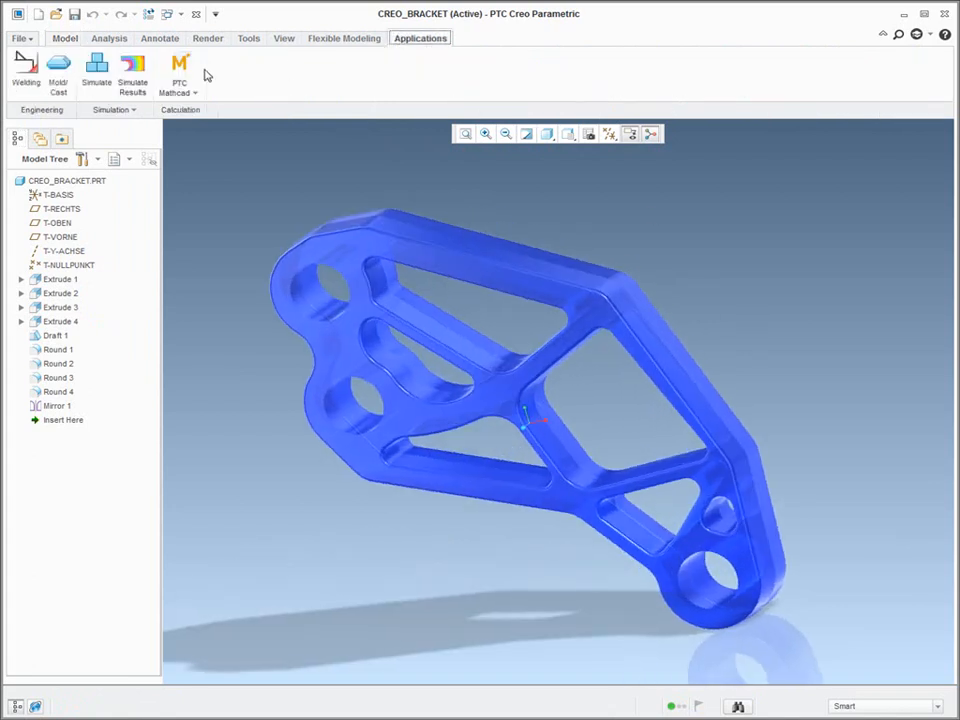
{"action": "left_click", "coordinate": [96, 70]}
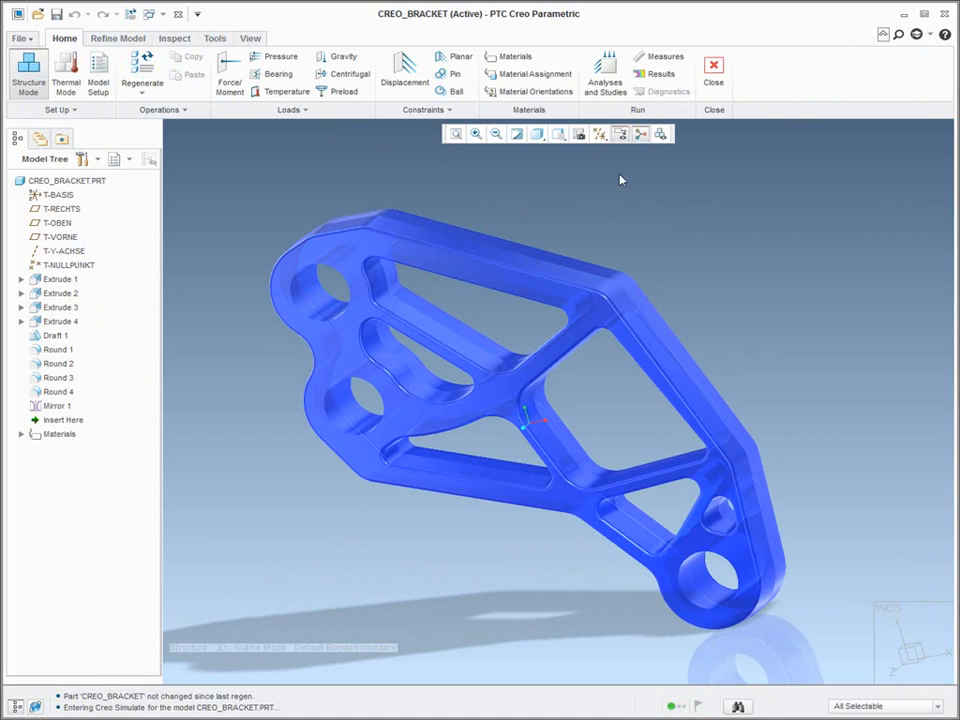
- Create a result window from the st_Contact_CreoSimulate study showing a fringe plot of displacement magnitude in mm
{"action": "left_click", "coordinate": [661, 74]}
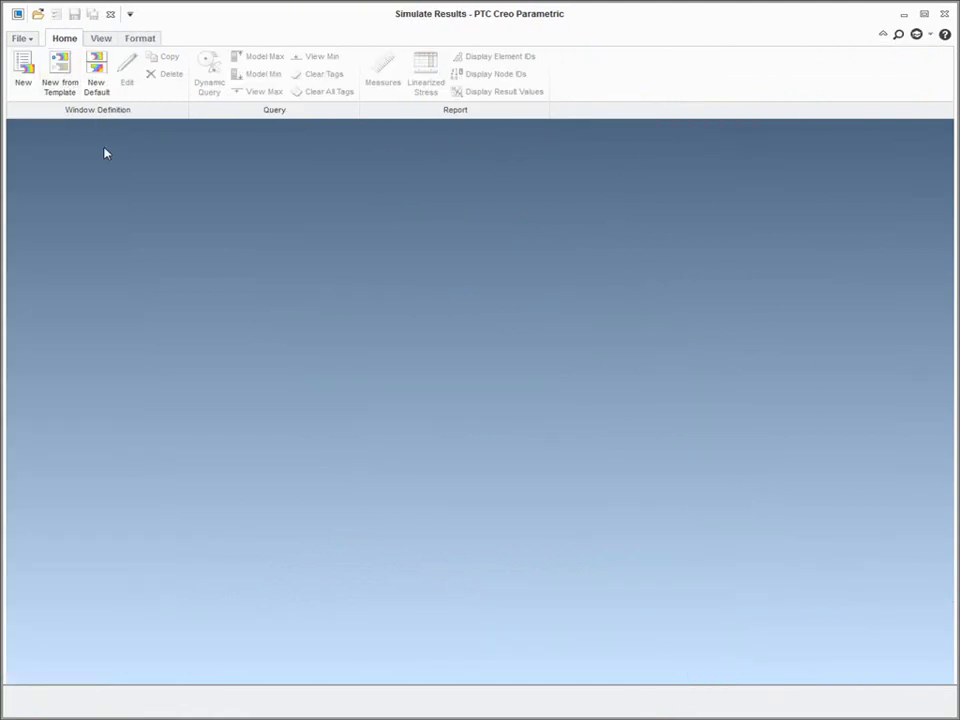
{"action": "left_click", "coordinate": [30, 70]}
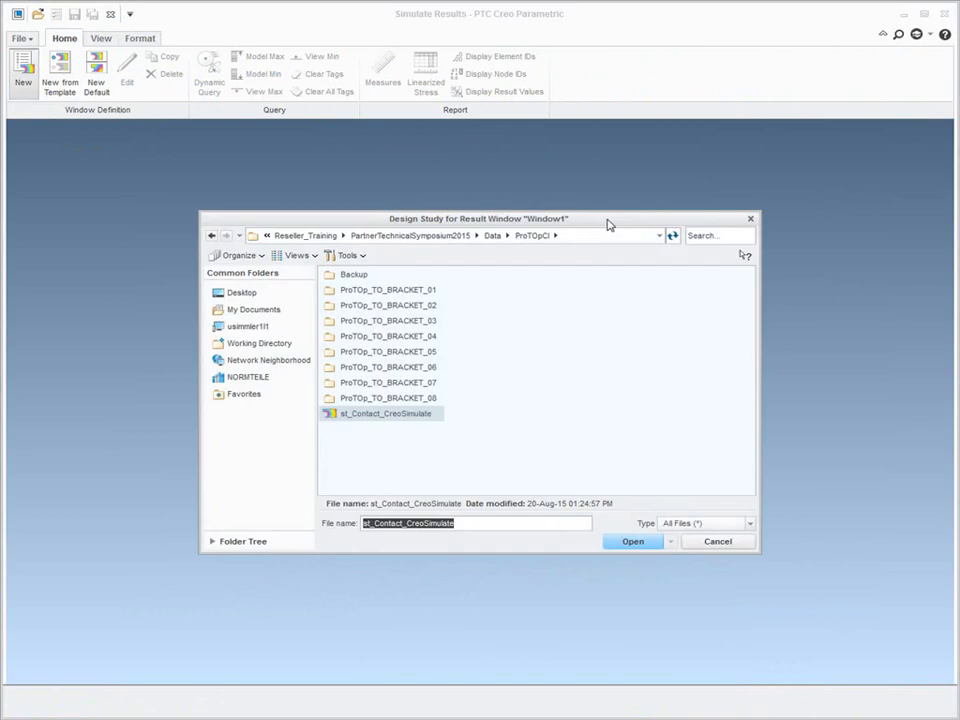
{"action": "double_click", "coordinate": [403, 412]}
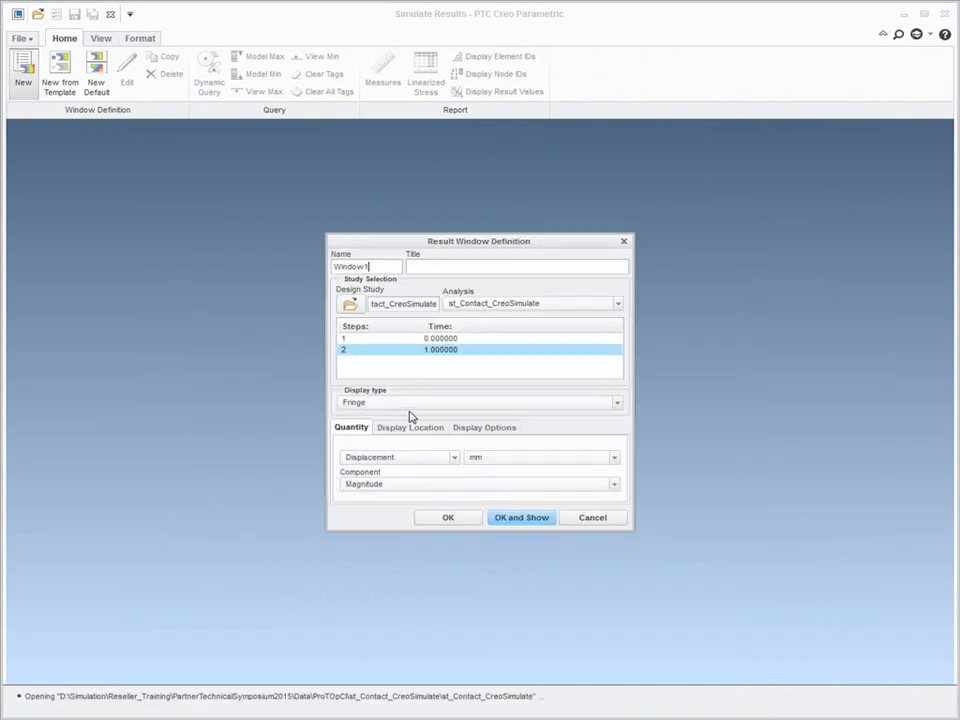
{"action": "left_click", "coordinate": [523, 518]}
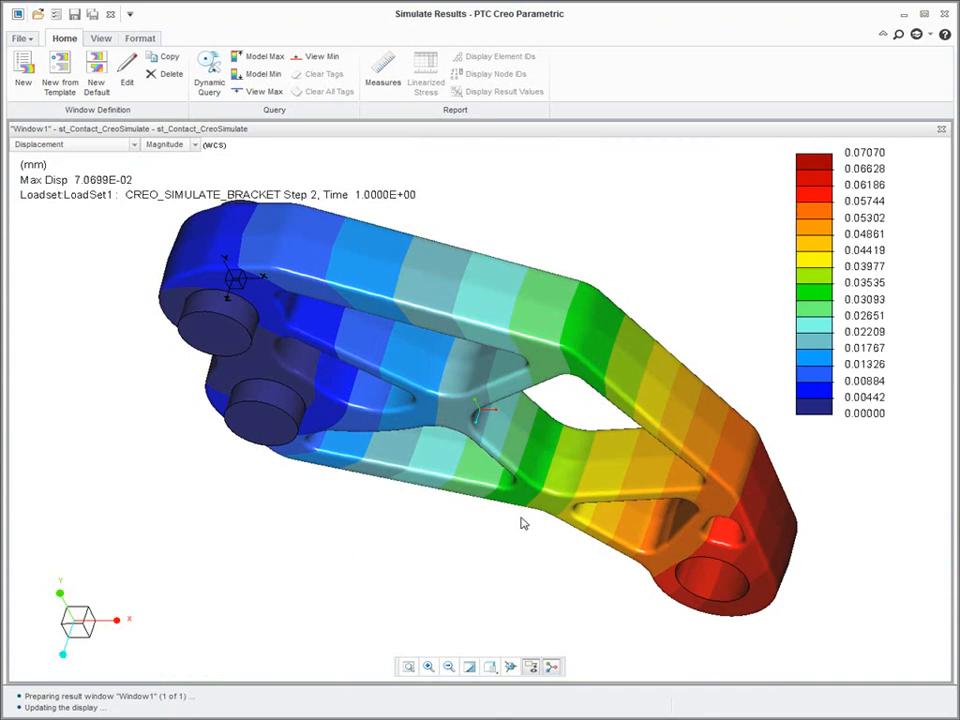
{"action": "middle_click_drag", "start_coordinate": [520, 517], "coordinate": [343, 392]}
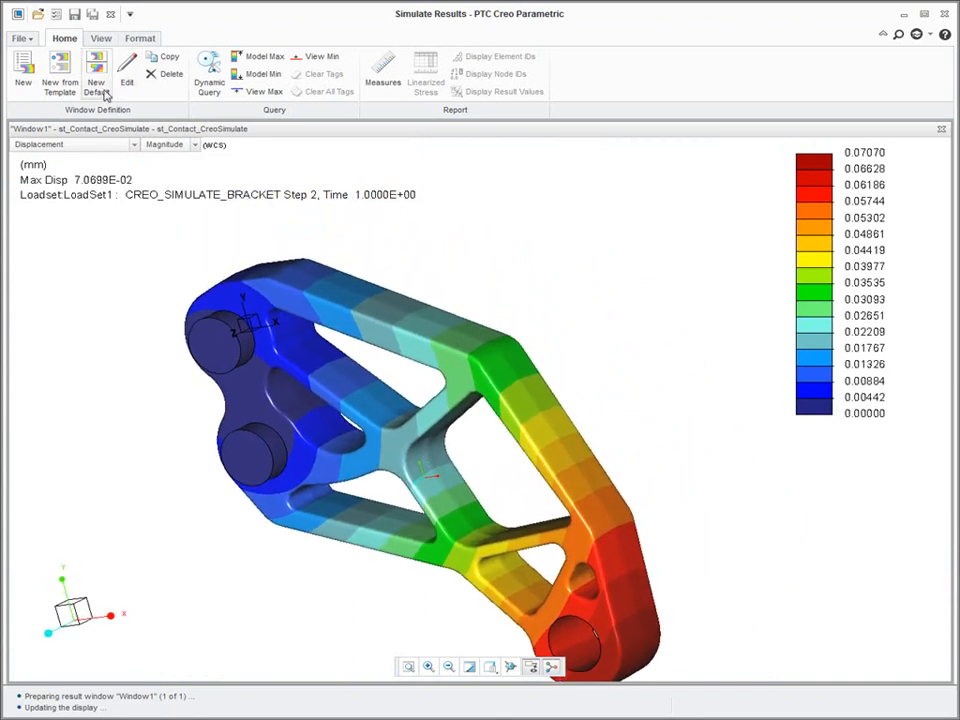
- Copy the displacement result window into a second one showing von Mises stress in MPa on the deformed shape
{"action": "left_click", "coordinate": [163, 57]}
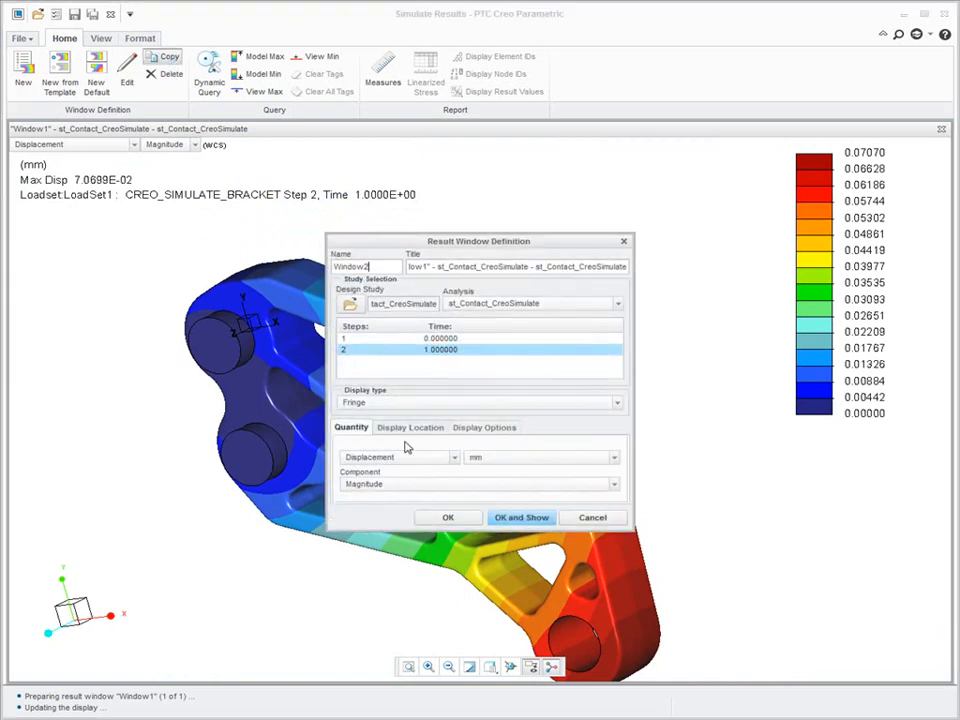
{"action": "left_click", "coordinate": [401, 459]}
{"action": "left_click", "coordinate": [401, 471]}
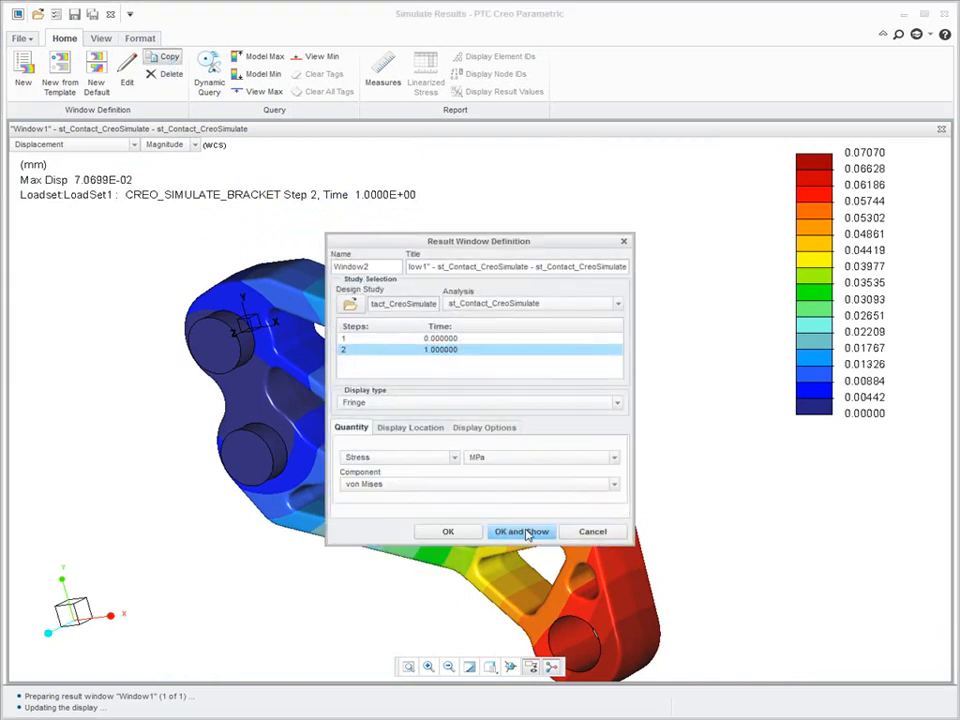
{"action": "left_click", "coordinate": [501, 427]}
{"action": "left_click", "coordinate": [522, 446]}
{"action": "left_click", "coordinate": [537, 648]}
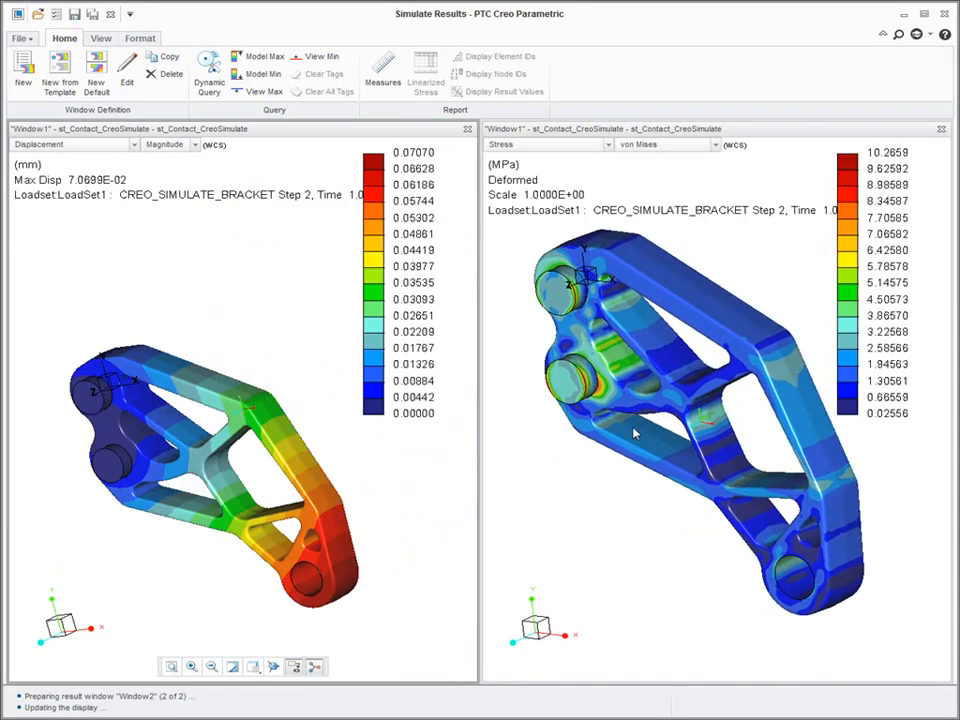
- Overlay the undeformed shape in the von Mises stress window and inspect the bracket in both result windows
{"action": "double_click", "coordinate": [652, 340]}
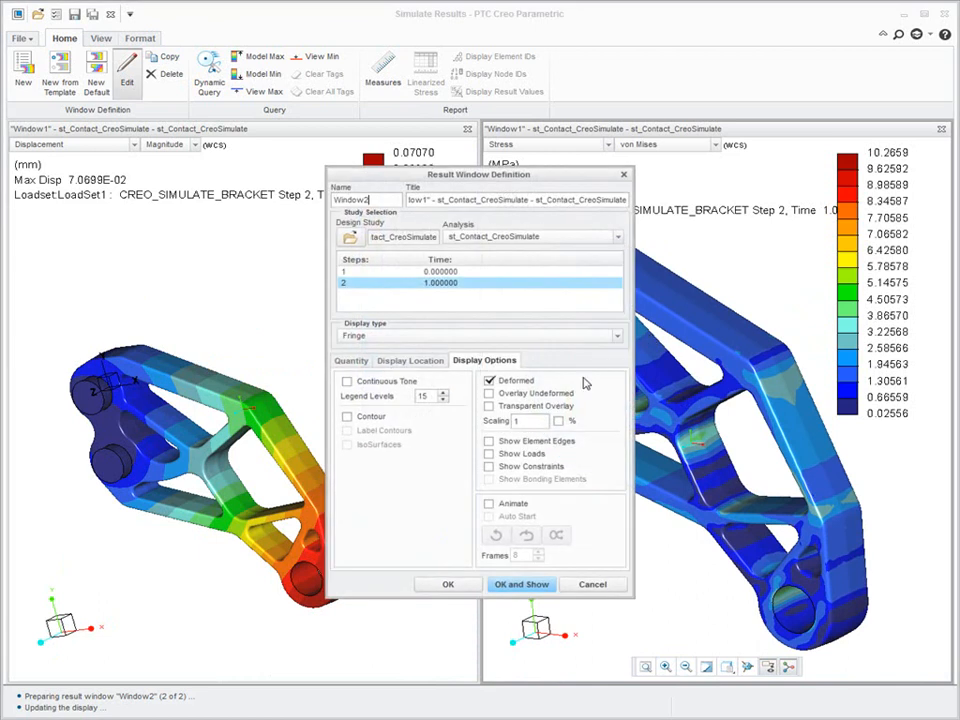
{"action": "left_click", "coordinate": [492, 394]}
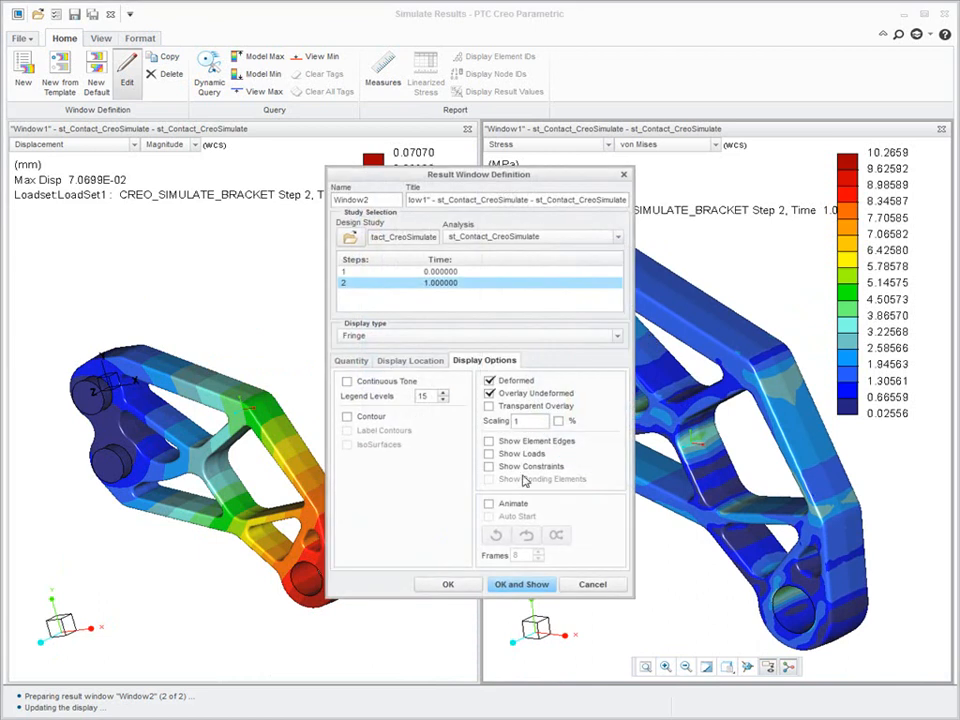
{"action": "left_click", "coordinate": [535, 586]}
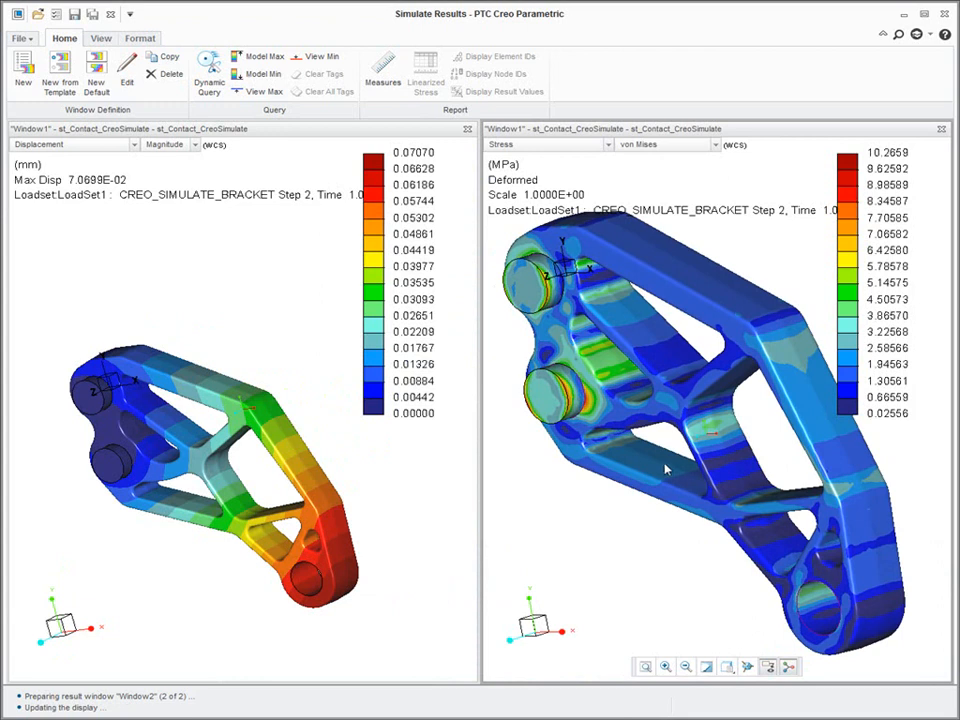
{"action": "middle_click_drag", "start_coordinate": [671, 466], "coordinate": [671, 466]}
{"action": "middle_click_drag", "start_coordinate": [356, 535], "coordinate": [408, 555]}
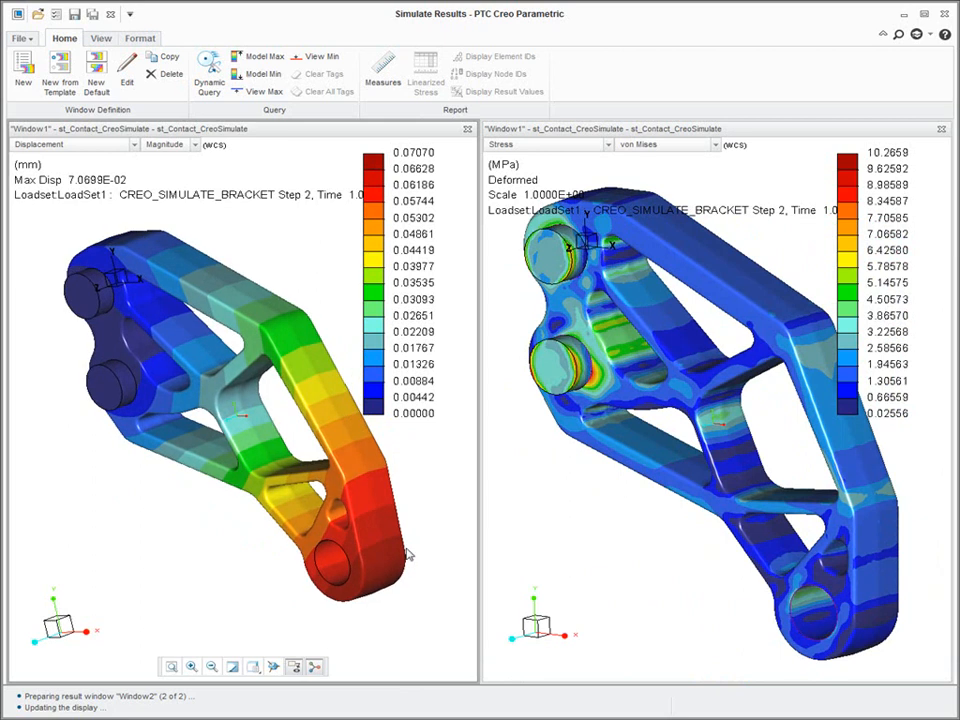